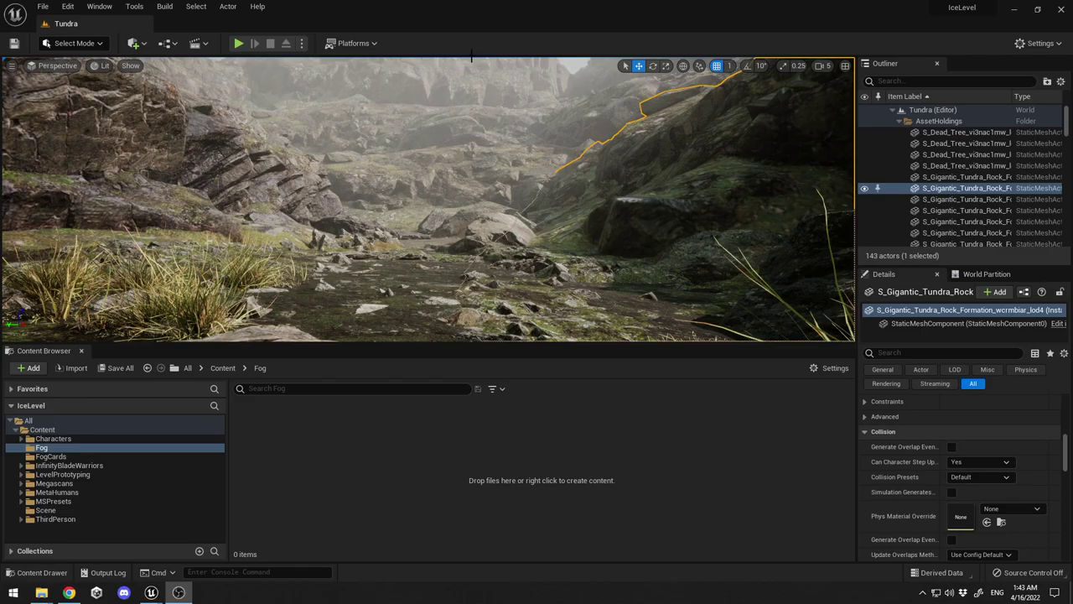
Play the Tundra level full screen, walk the character around to inspect the ground fog, and stop the play session.
left_click(461, 18)
left_click(239, 42)
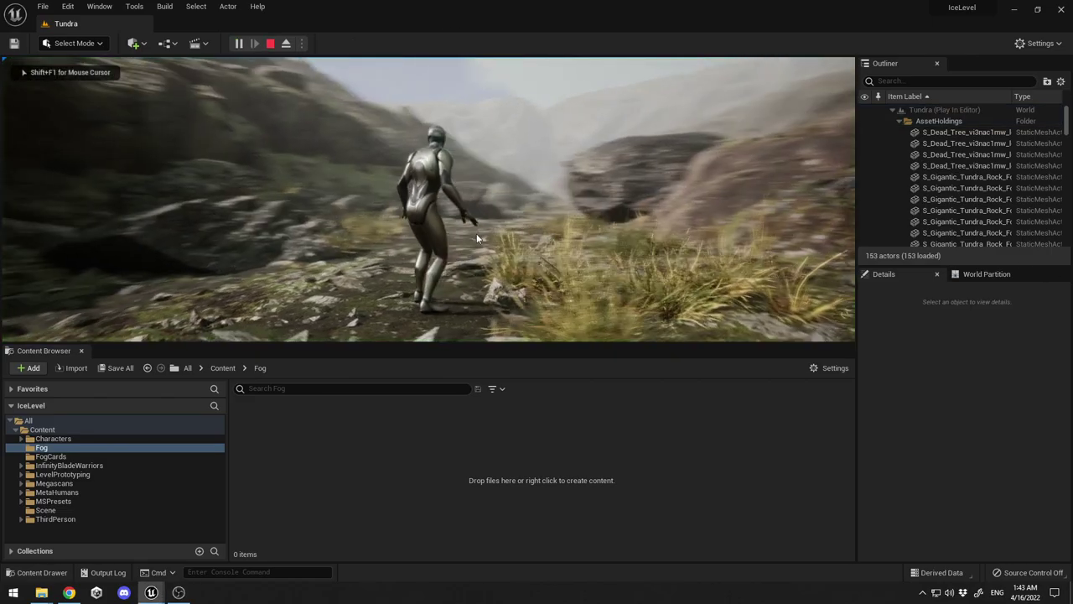
key("F11")
left_click(477, 233)
key("w")
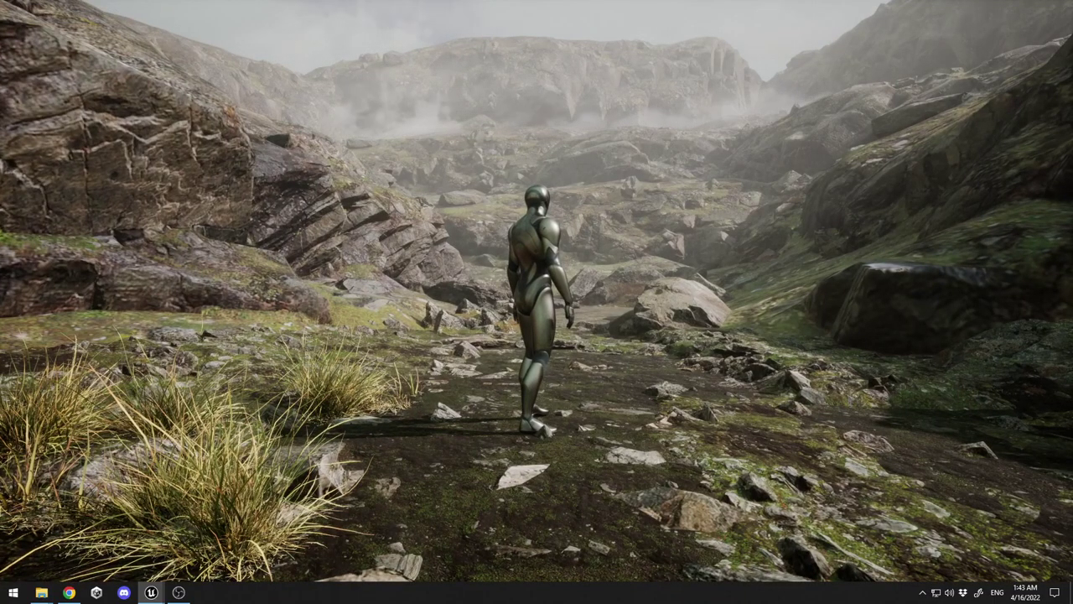
key("d")
key("a")
key("a")
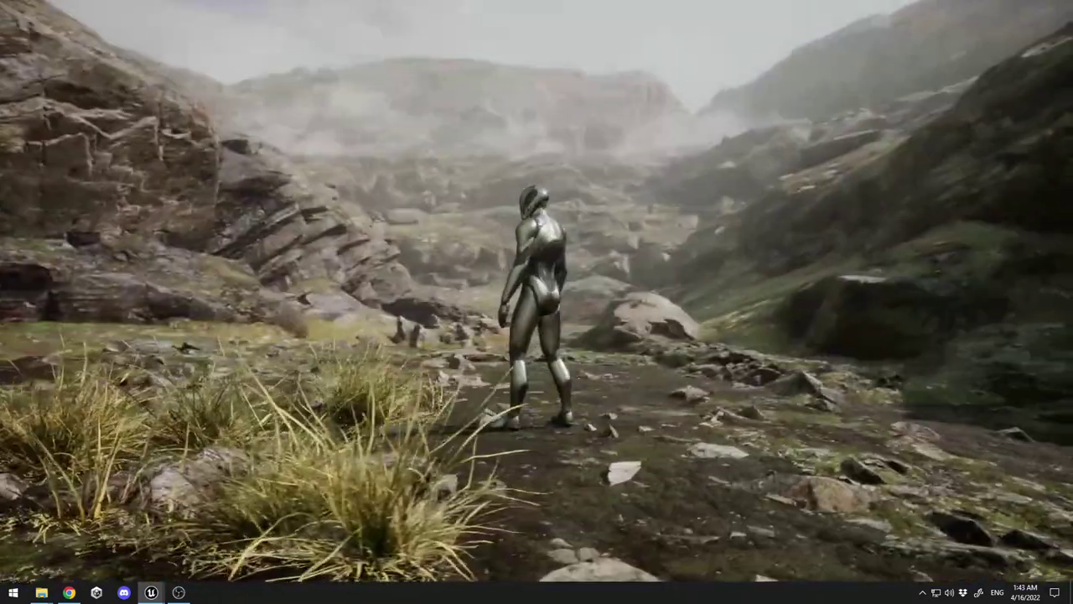
key("d")
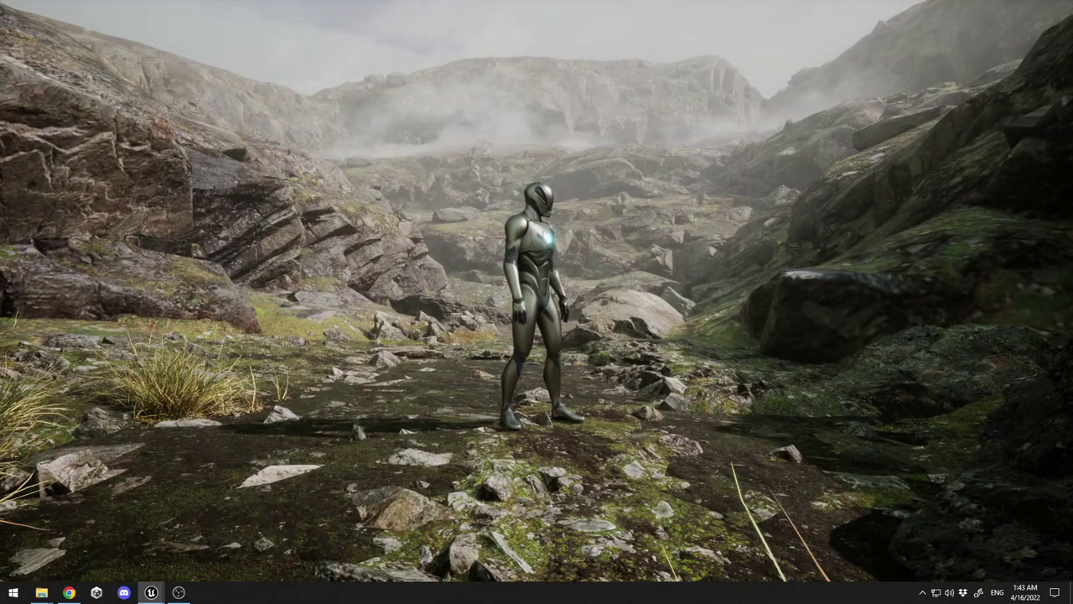
key("F11")
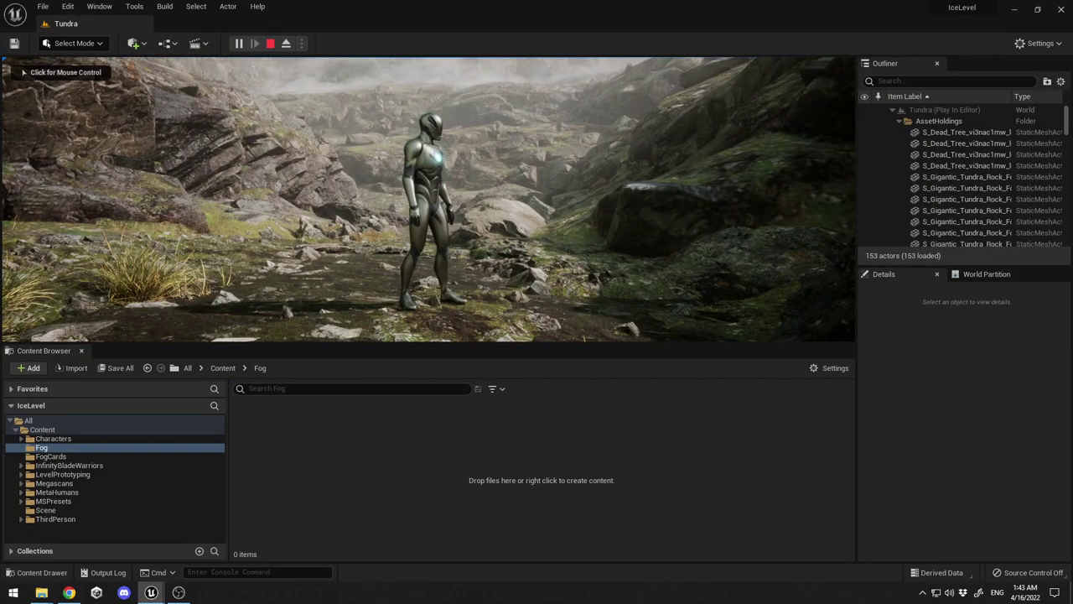
left_click(268, 44)
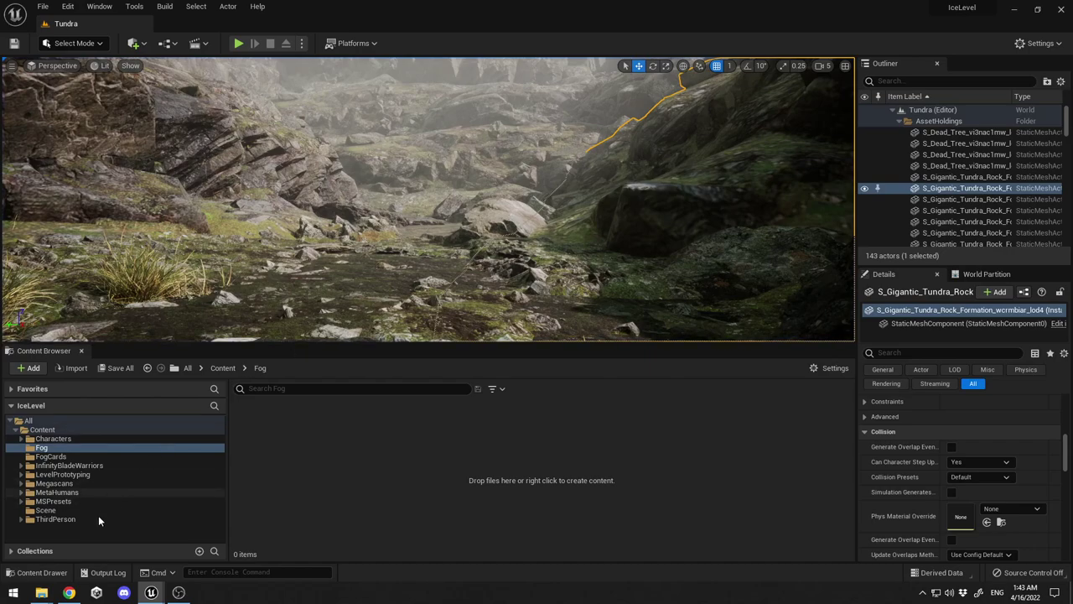
Switch to File Explorer and open the 4K Fog Overlays folder inside FogStocksForUnreal's PB-Free-Fog-Overlays.
mouse_move(41, 592)
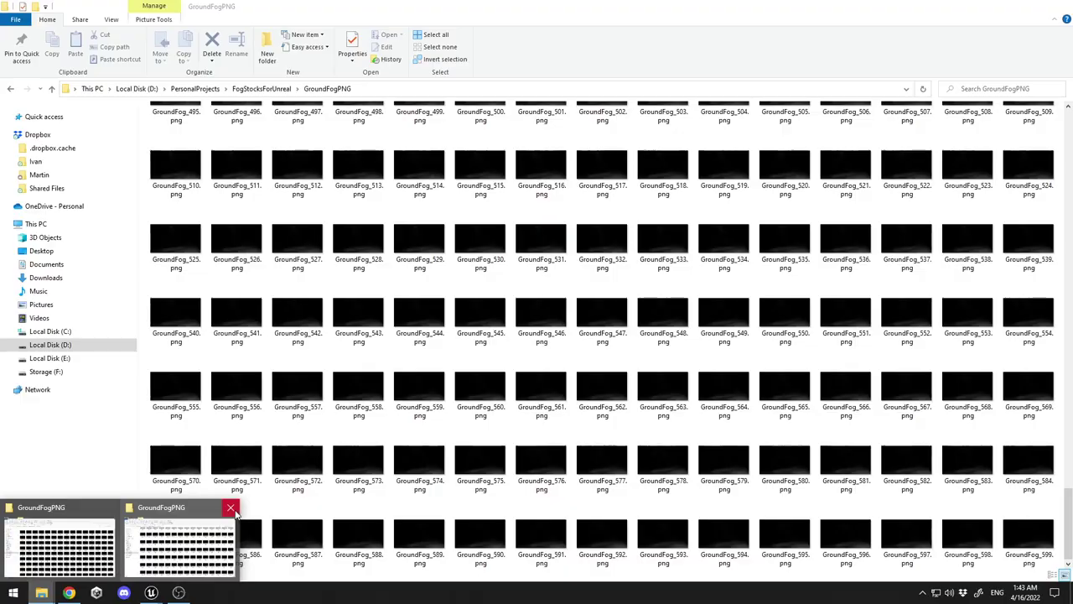
left_click(180, 530)
scroll(283, 106, "down", 2)
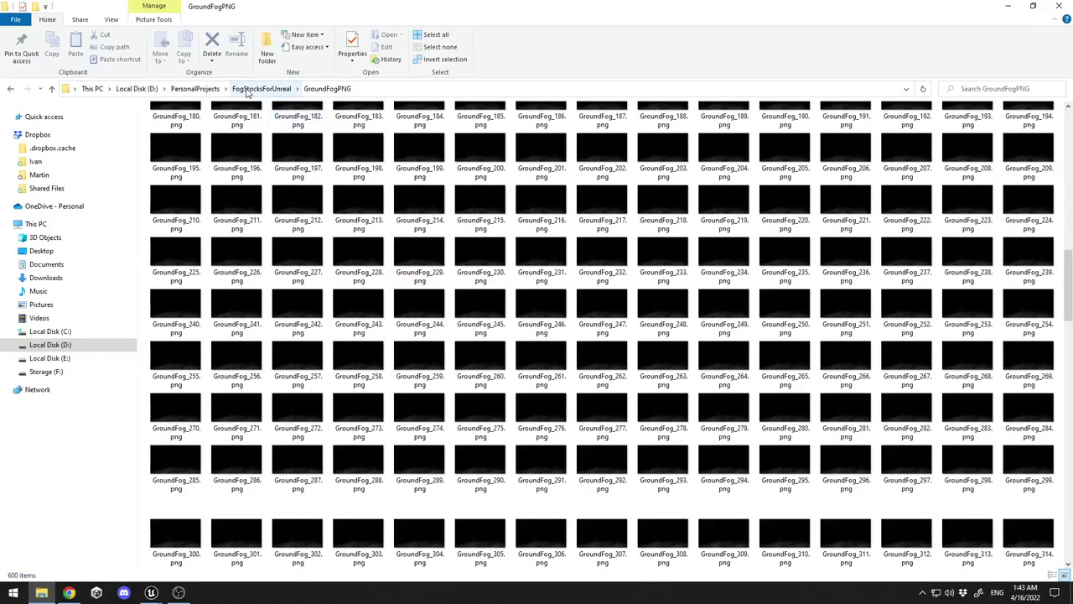
left_click(252, 88)
double_click(205, 136)
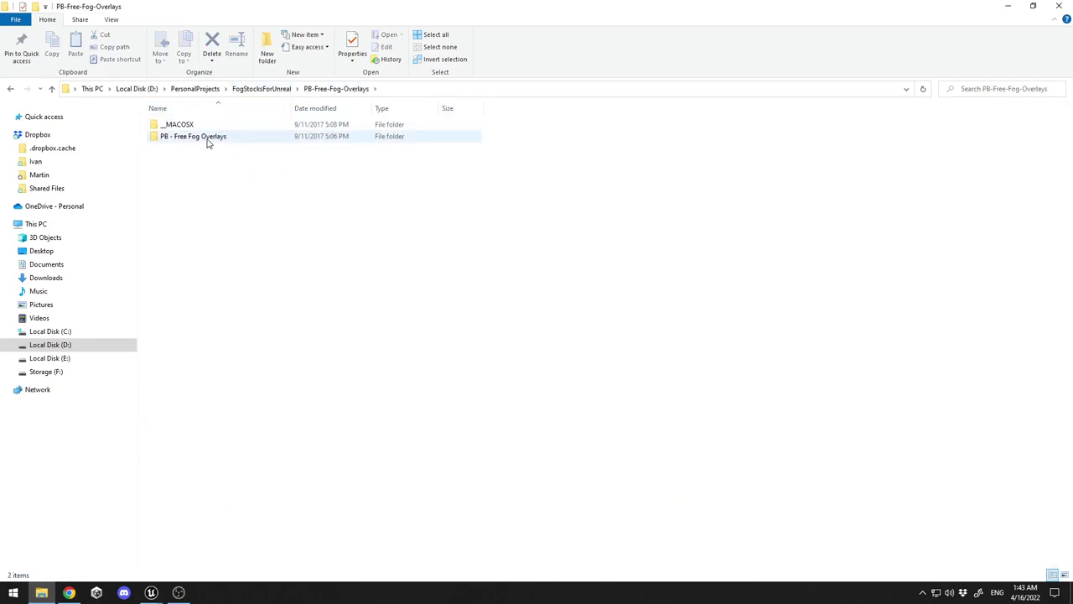
double_click(208, 137)
double_click(219, 125)
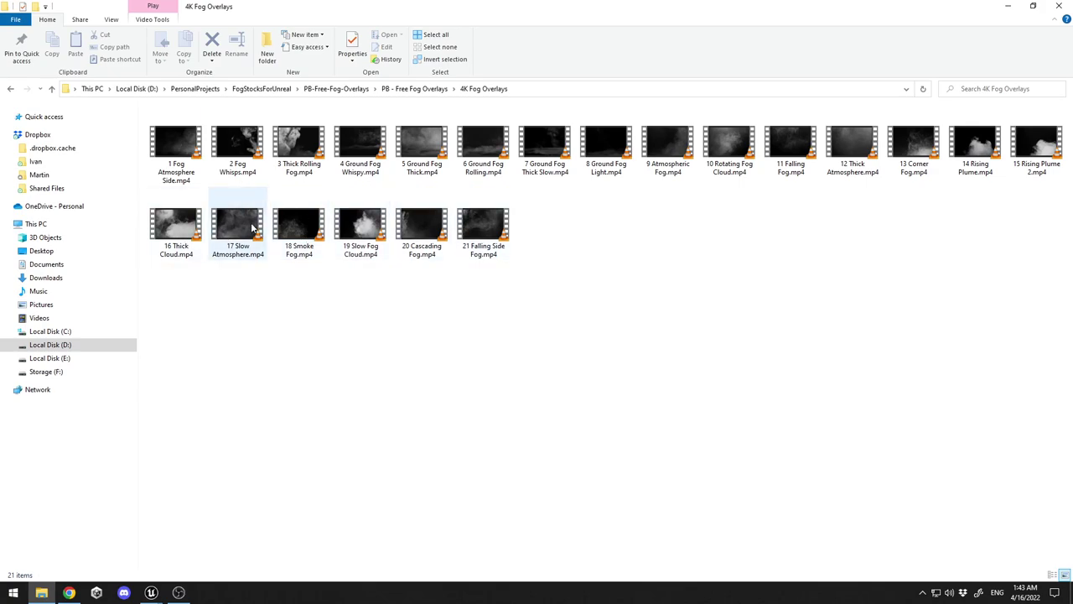
Preview the video 6 Ground Fog Rolling.mp4 and close the player.
left_click(508, 152)
double_click(512, 152)
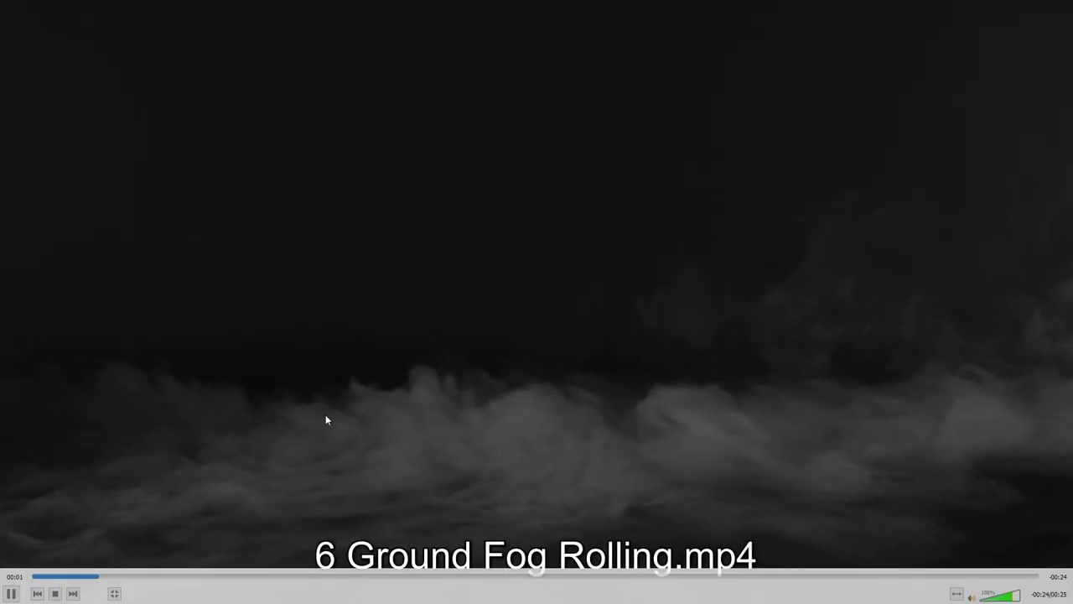
double_click(476, 317)
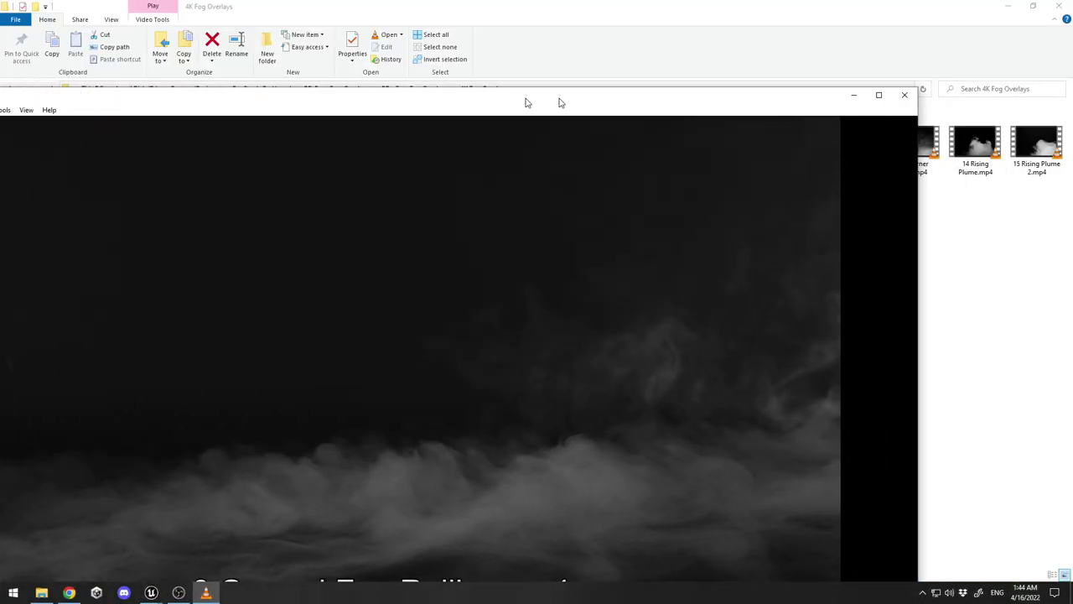
left_click(834, 93)
Open the GroundFogPNG folder in FogStocksForUnreal and look through its image sequence.
left_click(336, 88)
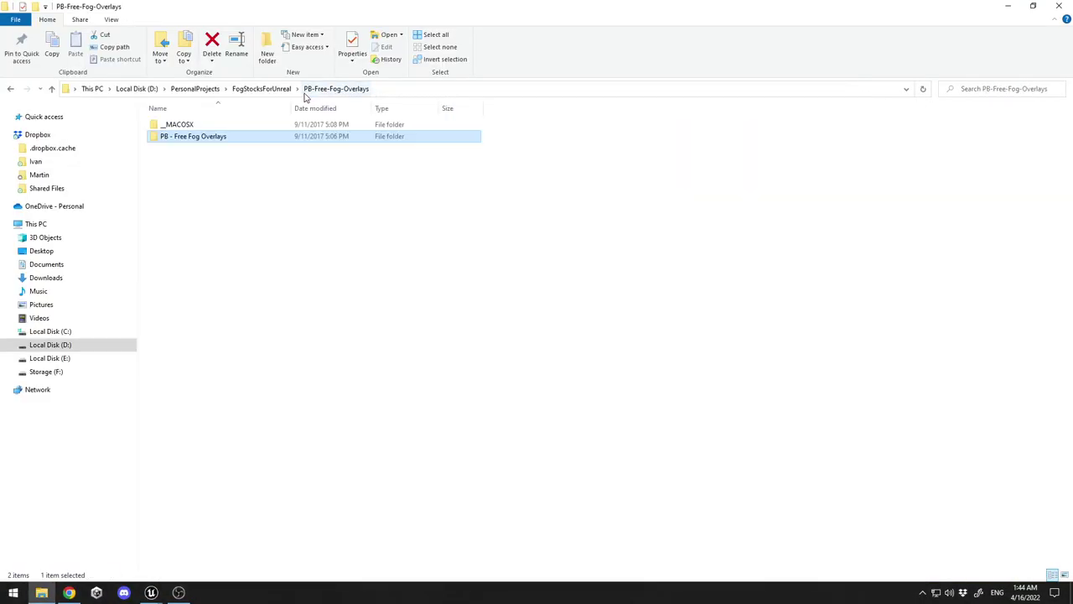
left_click(261, 88)
double_click(215, 126)
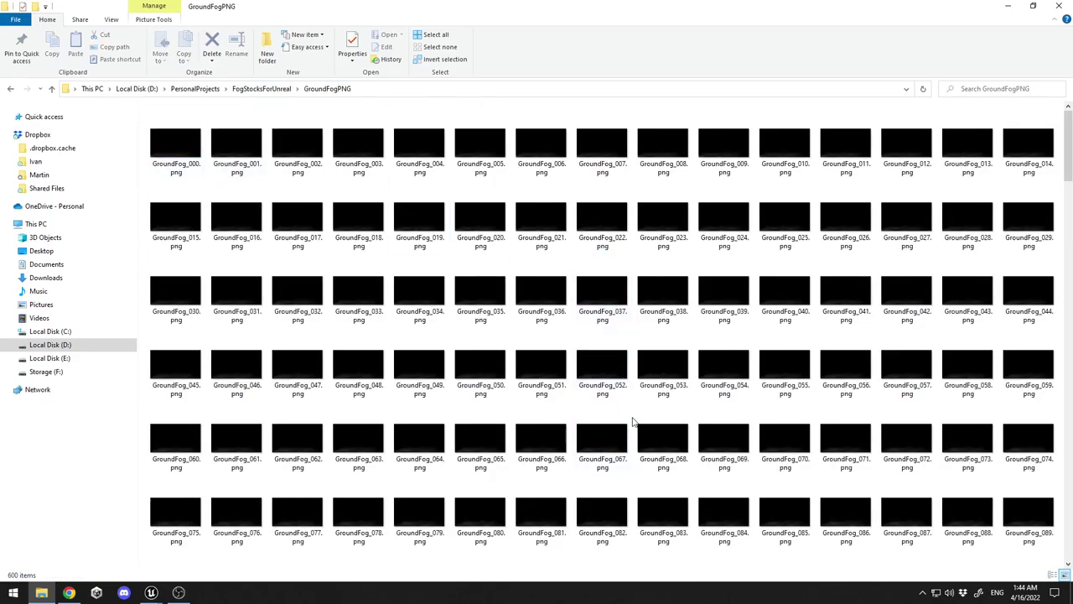
scroll(631, 420, "down", 10)
scroll(629, 417, "down", 12)
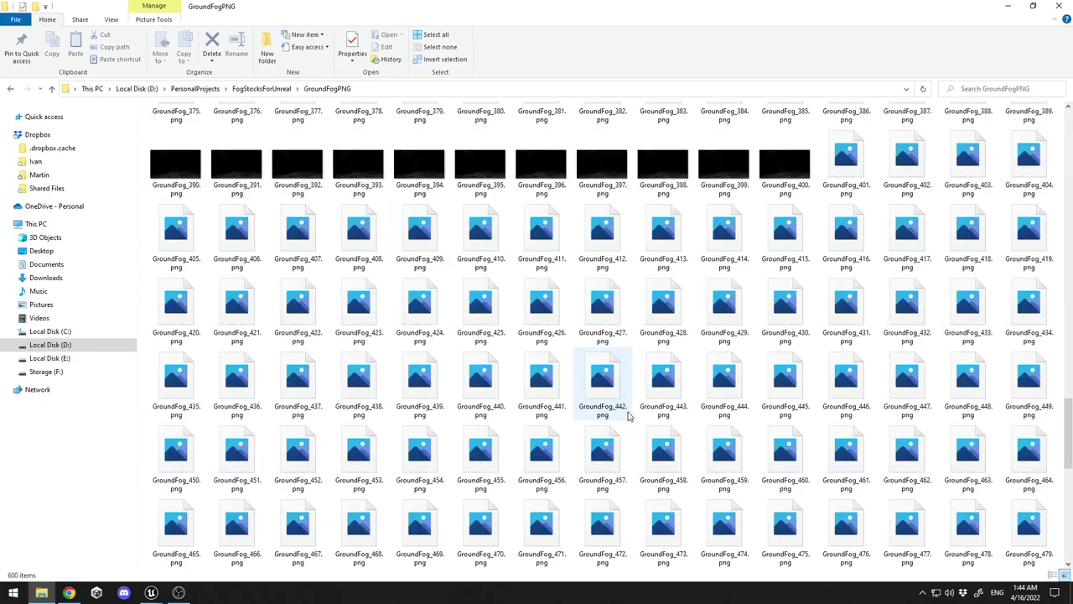
left_click_drag(1067, 527, 1030, 109)
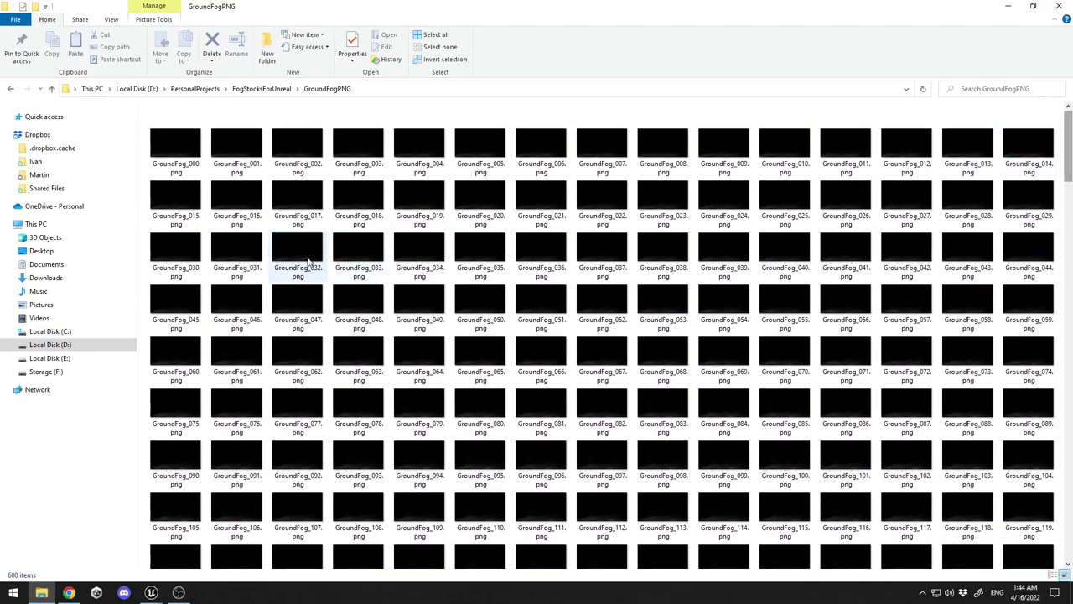
Revisit the 4K Fog Overlays video folder and return to the GroundFogPNG folder.
left_click(262, 89)
double_click(233, 138)
double_click(232, 139)
double_click(189, 126)
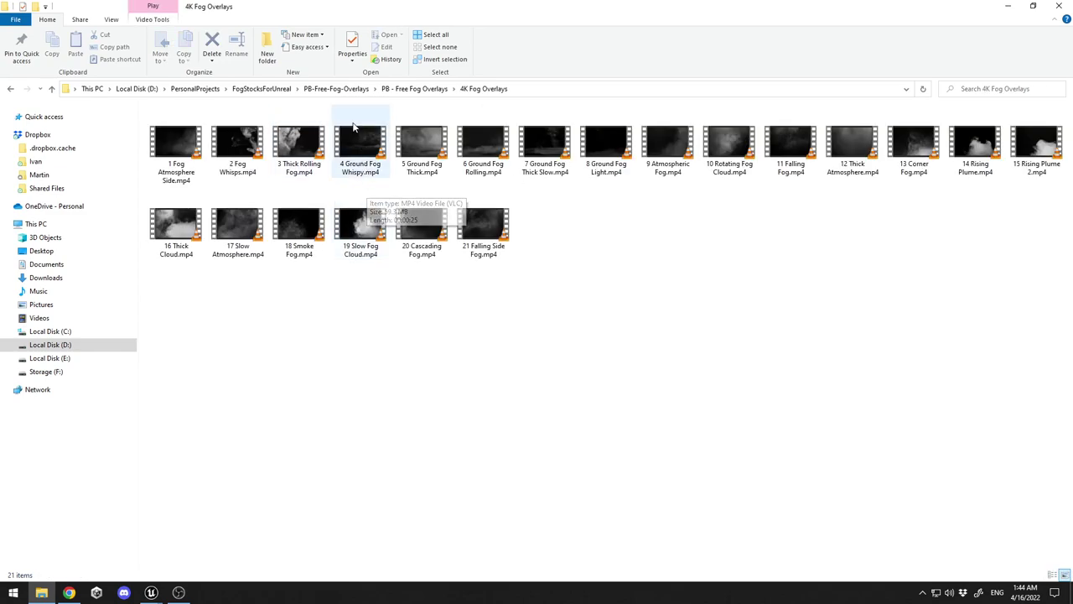
left_click(262, 88)
double_click(247, 124)
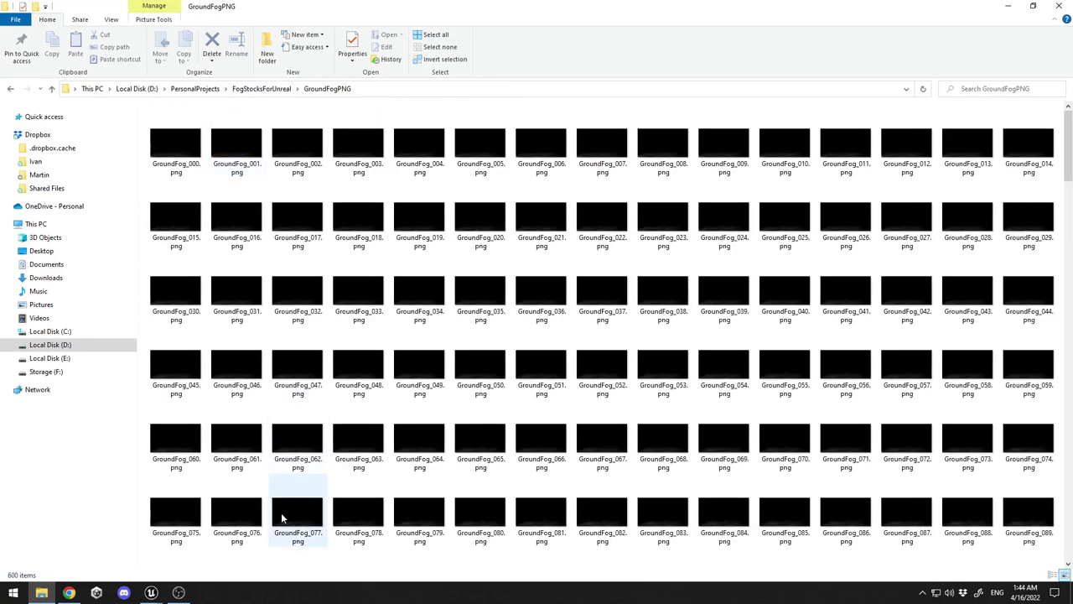
Switch to Unreal Editor and create an Img Media Source asset in the Fog folder.
mouse_move(151, 592)
left_click(114, 553)
right_click_drag(656, 175, 562, 197)
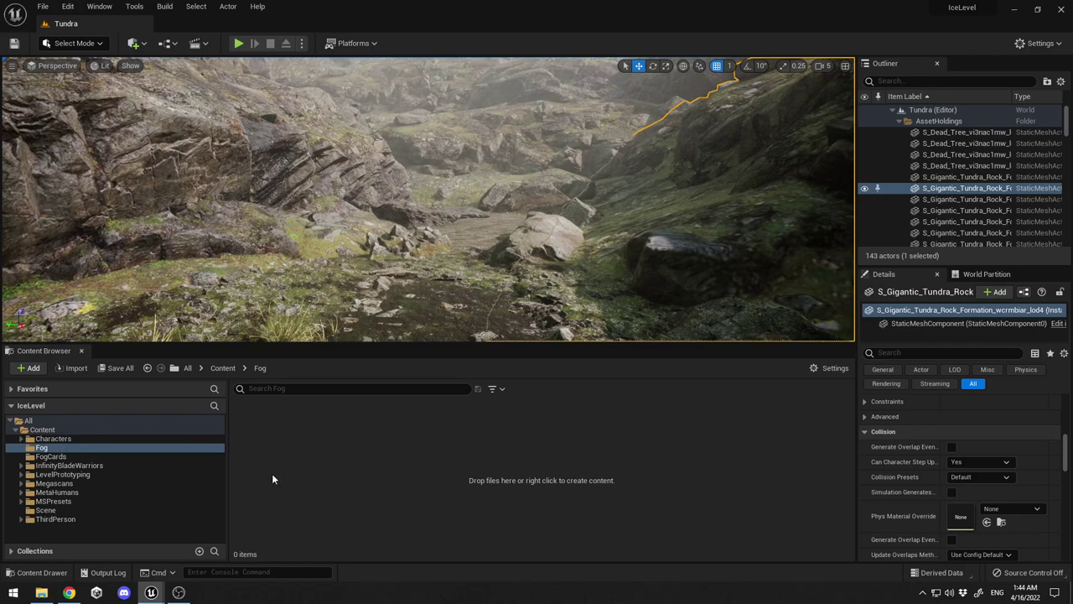
right_click(349, 457)
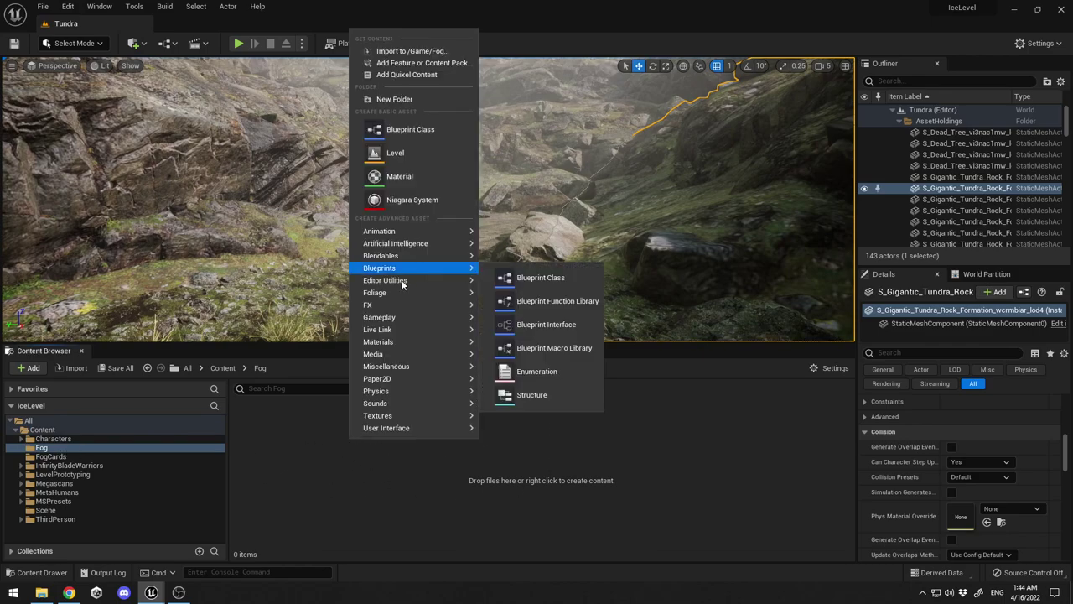
mouse_move(374, 358)
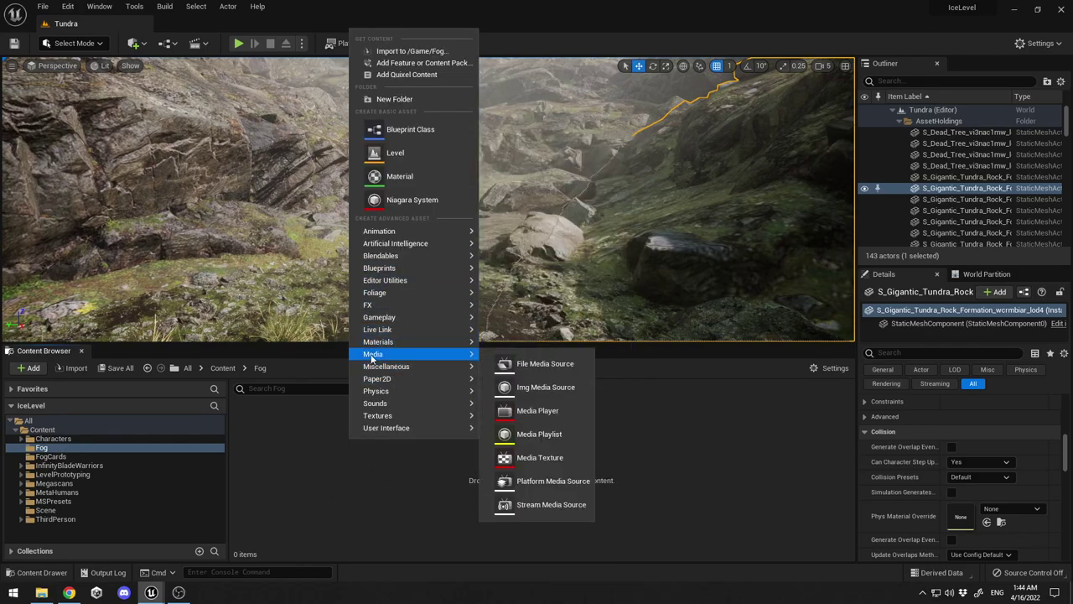
left_click(543, 388)
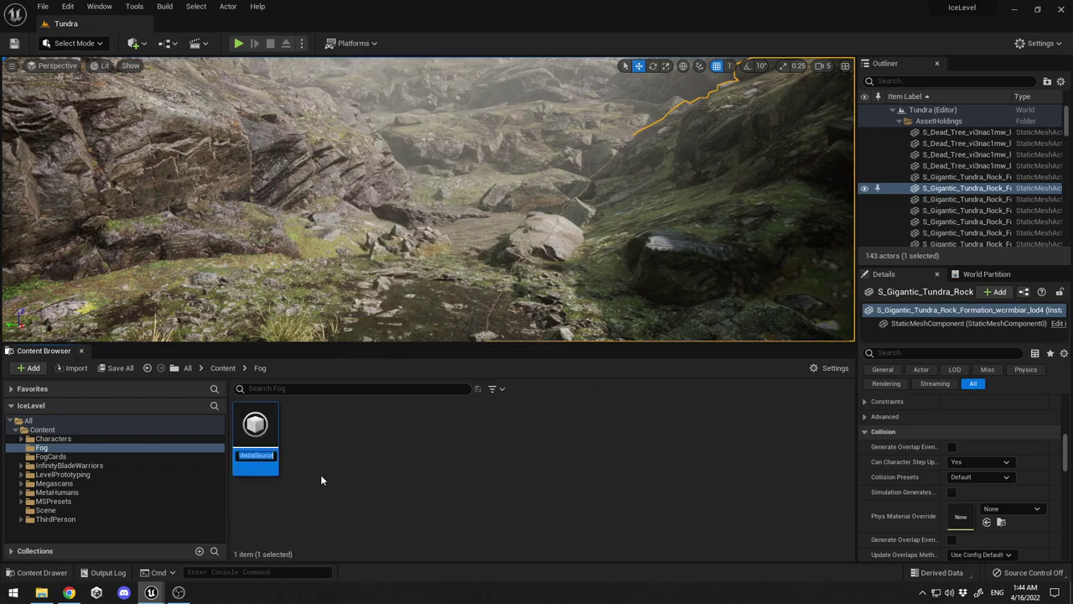
Name the new image media source FogX_ImageMedia.
type("Fog")
type("ImageMedia")
key("Left")
key("Left")
key("Left")
key("Left")
key("Left")
key("Left")
key("Left")
key("Left")
key("Left")
key("Left")
key("Left")
key("Left")
type("X")
key("Return")
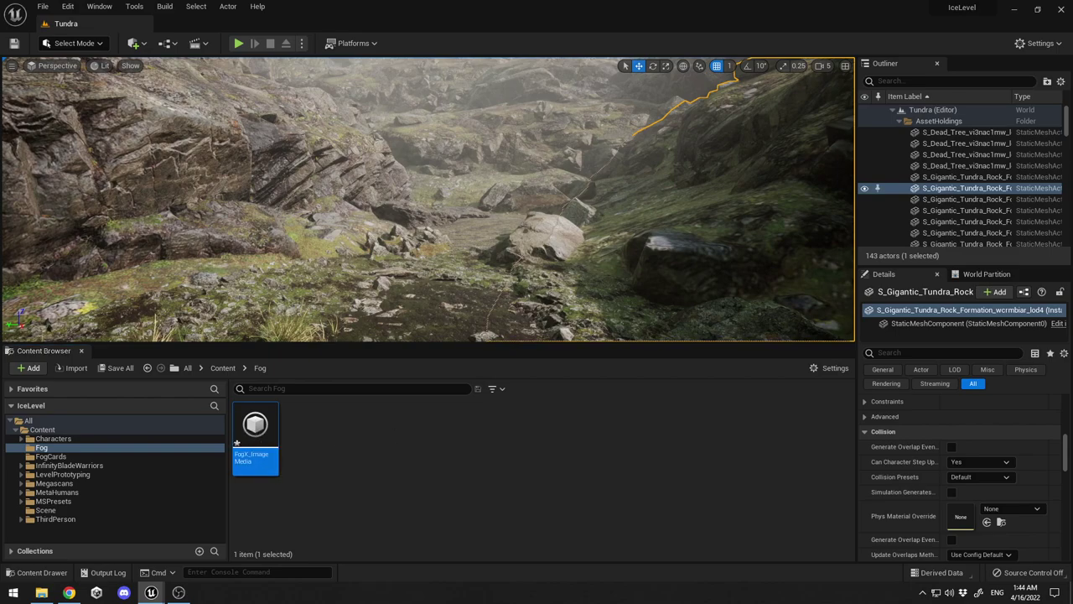
Set FogX_ImageMedia's sequence path by choosing GroundFog_000.png from the GroundFogPNG folder, keep Fill Gaps in Sequence enabled, and save and close the asset.
left_click_drag(455, 254, 289, 186)
left_click_drag(508, 173, 392, 89)
left_click_drag(593, 340, 828, 500)
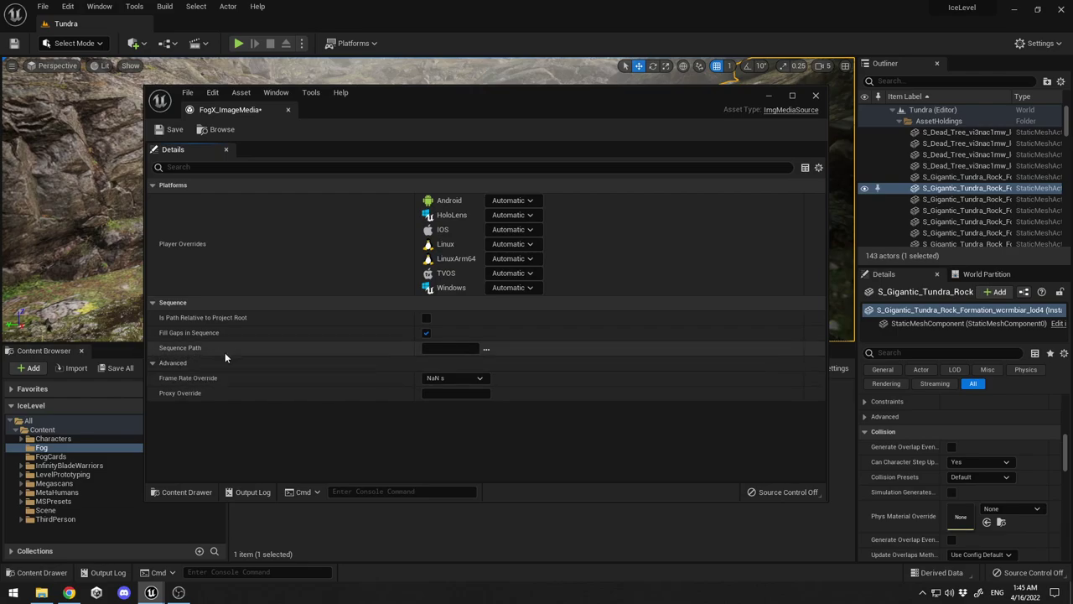
left_click(486, 350)
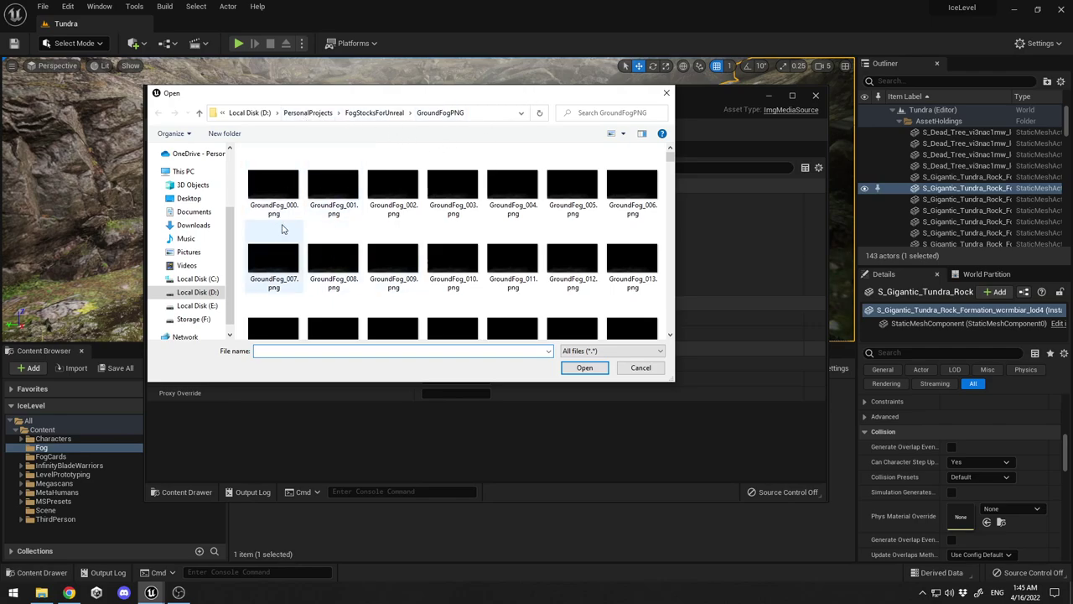
left_click(273, 208)
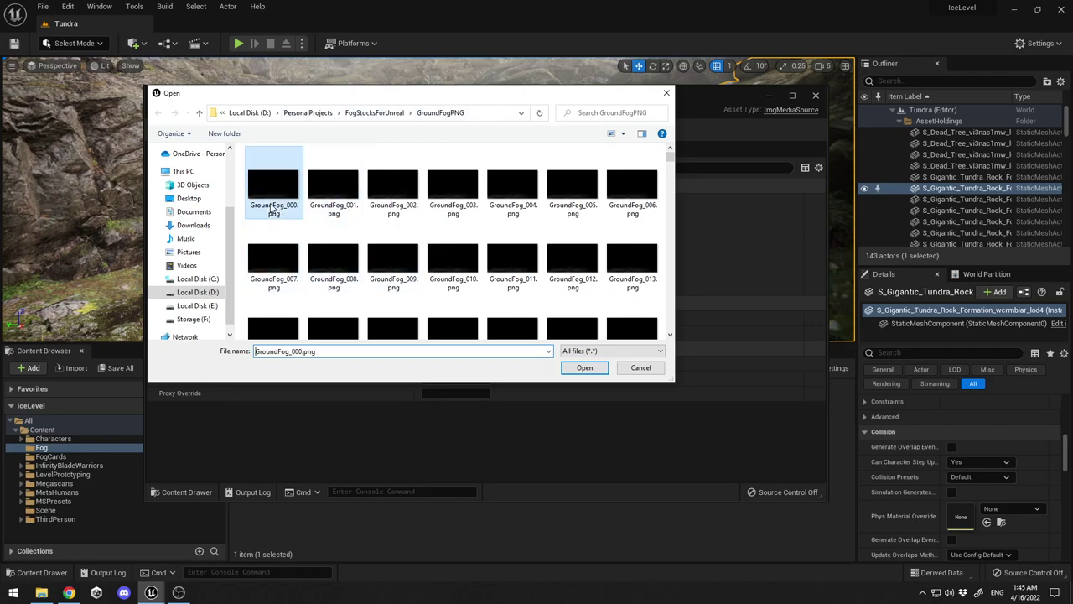
left_click(584, 367)
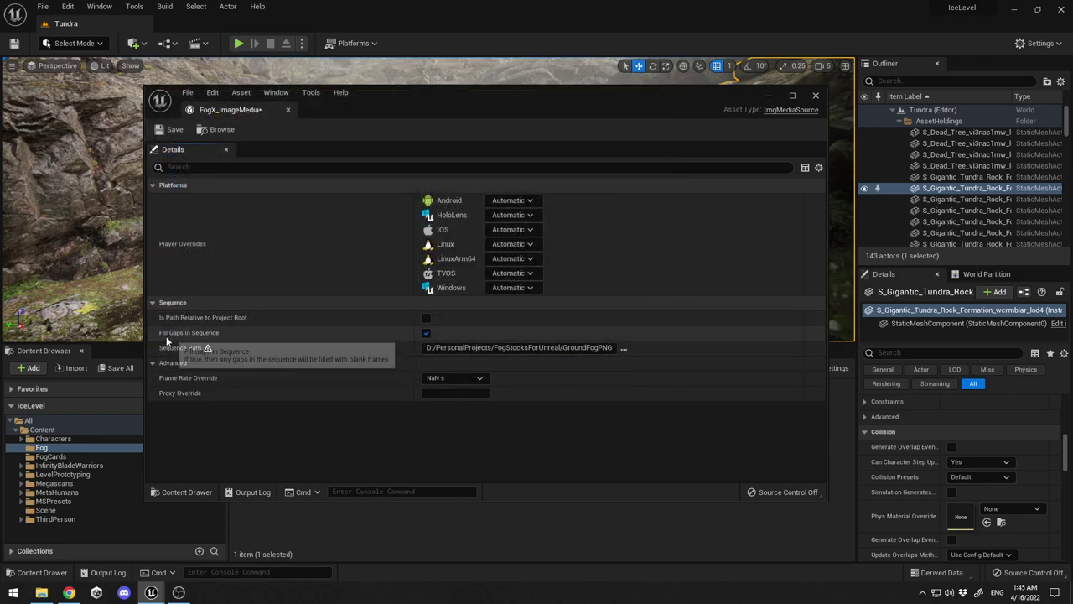
left_click(425, 332)
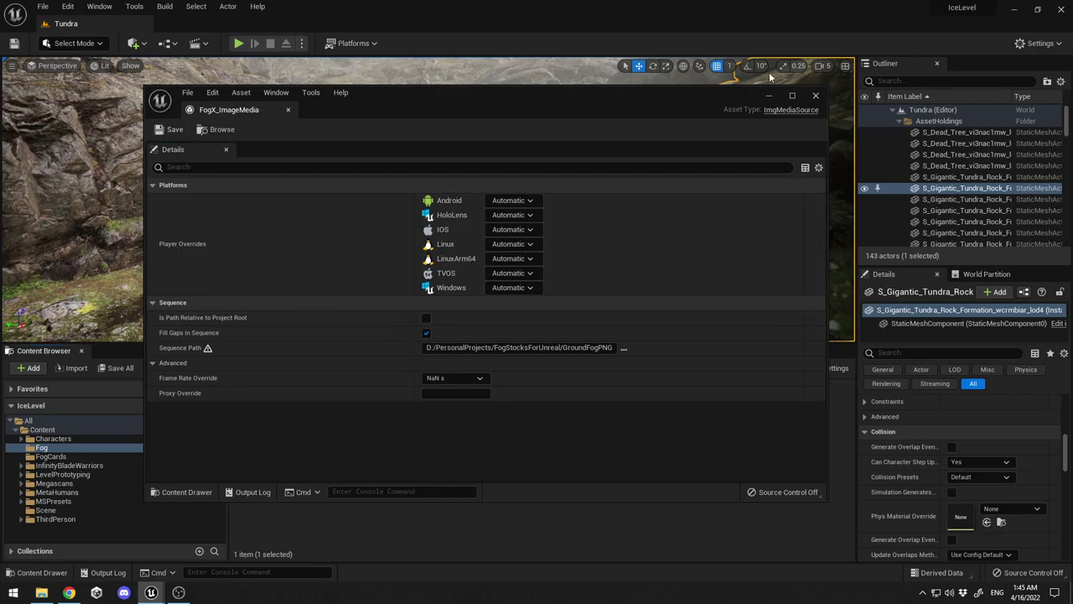
left_click(817, 97)
Create a Media Player with a linked video output MediaTexture in the Fog folder and name it FogX_MediaPlayer.
right_click(400, 433)
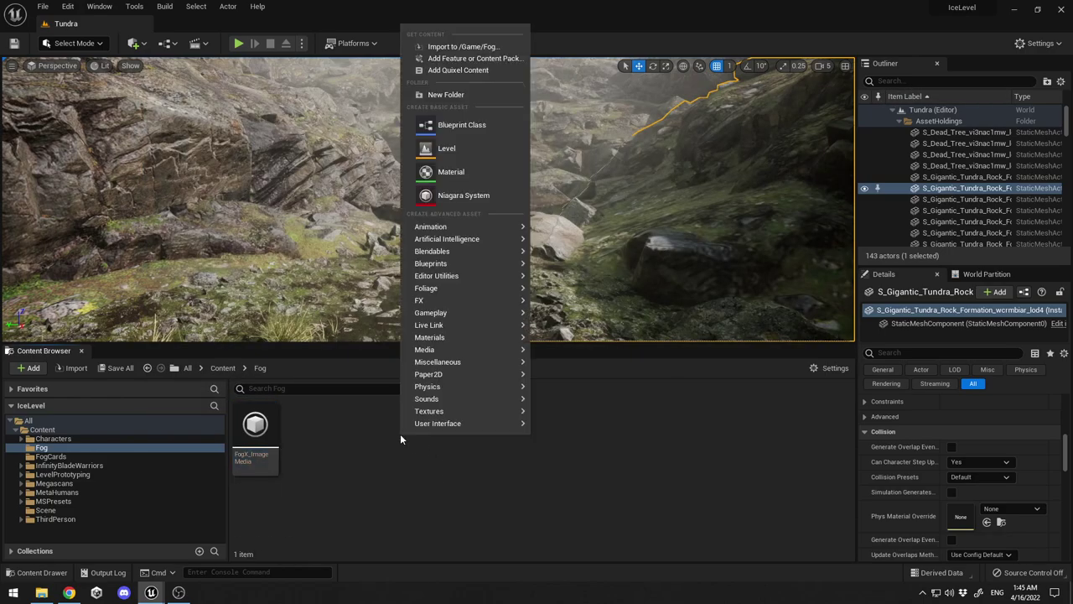
mouse_move(437, 354)
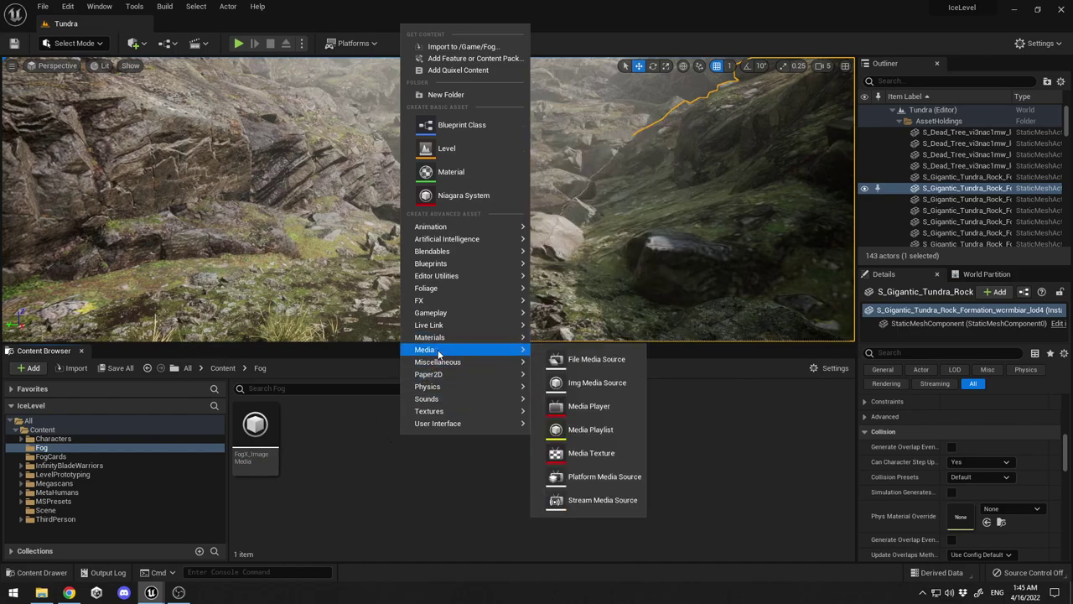
left_click(577, 410)
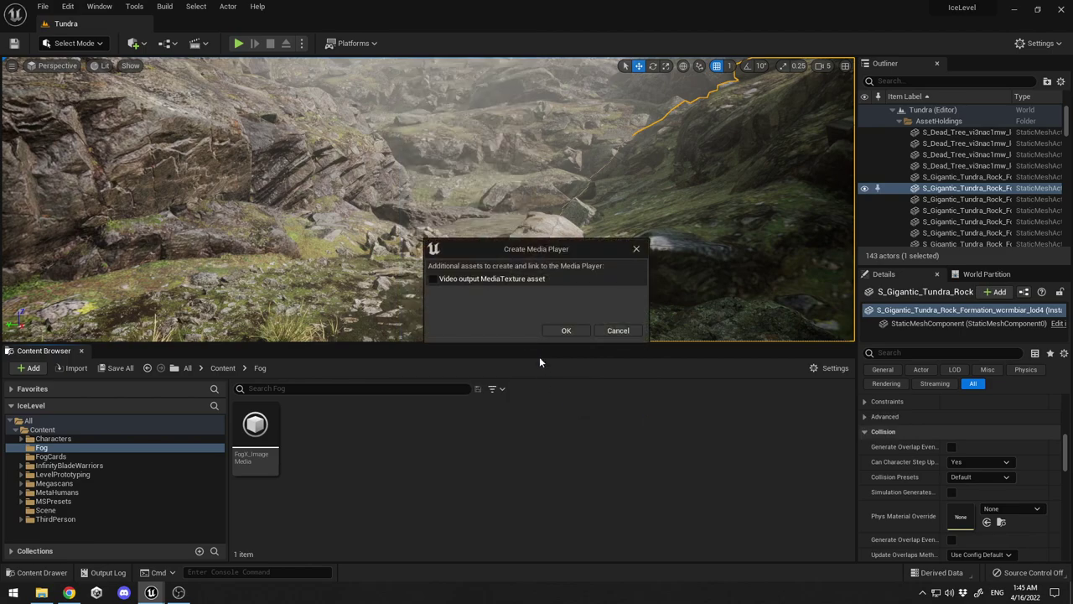
left_click_drag(537, 249, 523, 256)
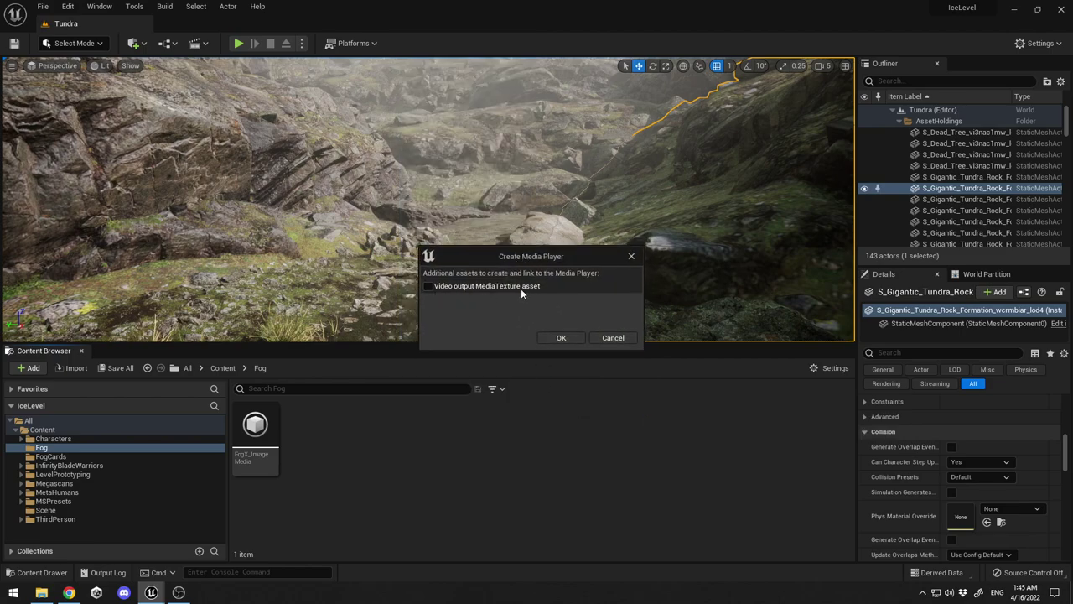
left_click(549, 340)
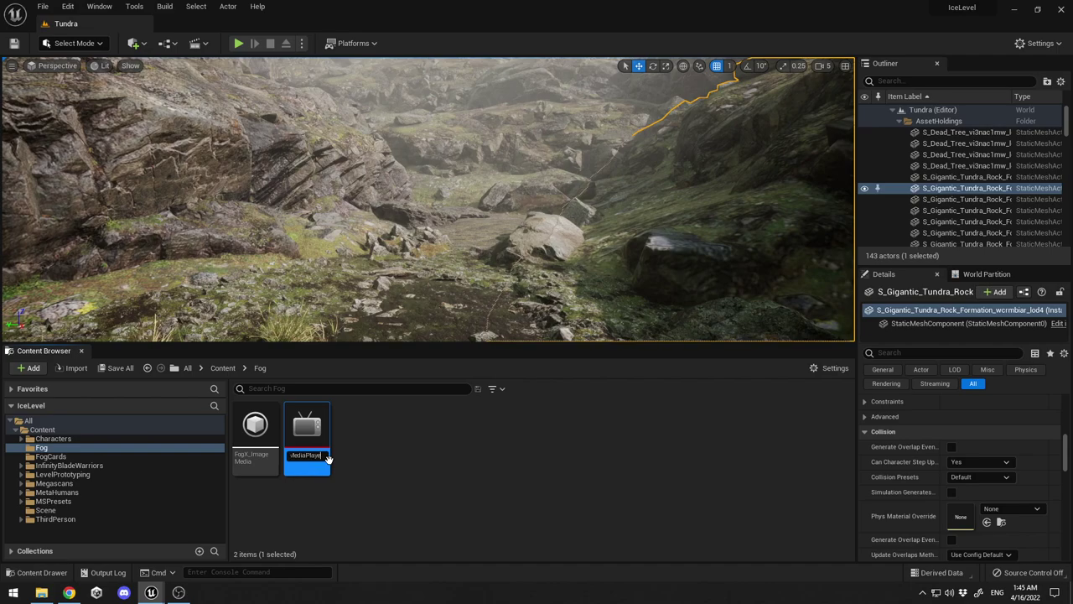
key("Return")
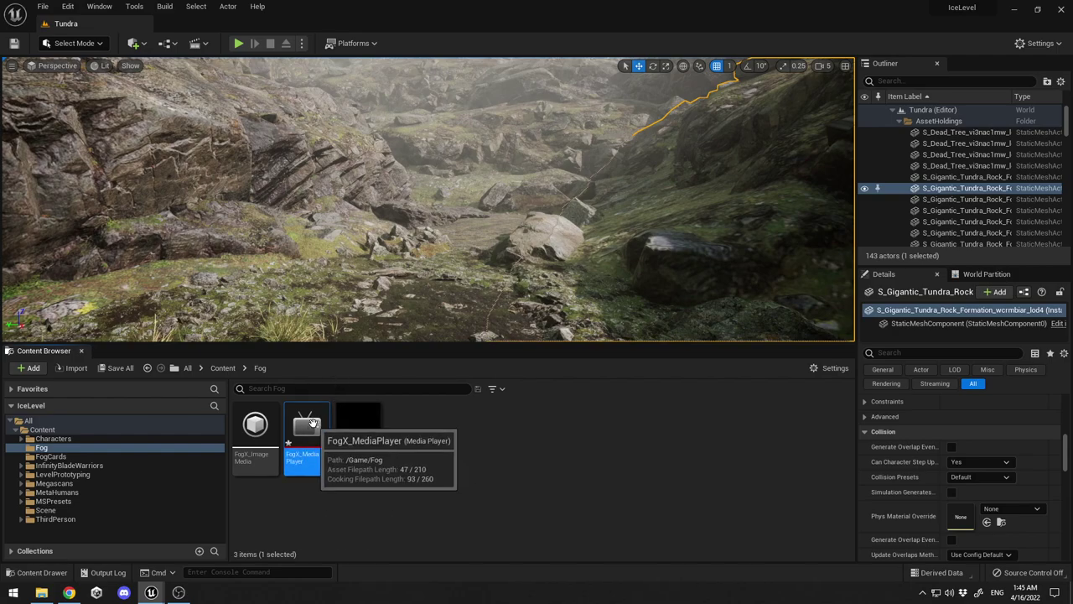
Open FogX_MediaPlayer, enlarge its editor window, load FogX_ImageMedia as its media source and pause the playback.
left_click_drag(1072, 92, 468, 119)
left_click_drag(577, 129, 425, 134)
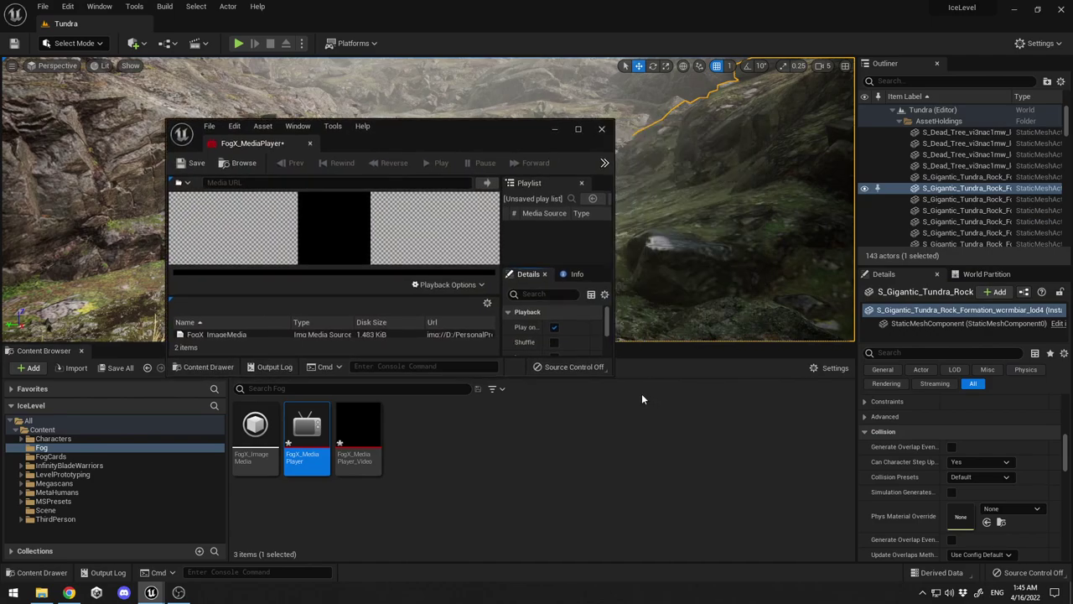
left_click_drag(609, 375, 904, 563)
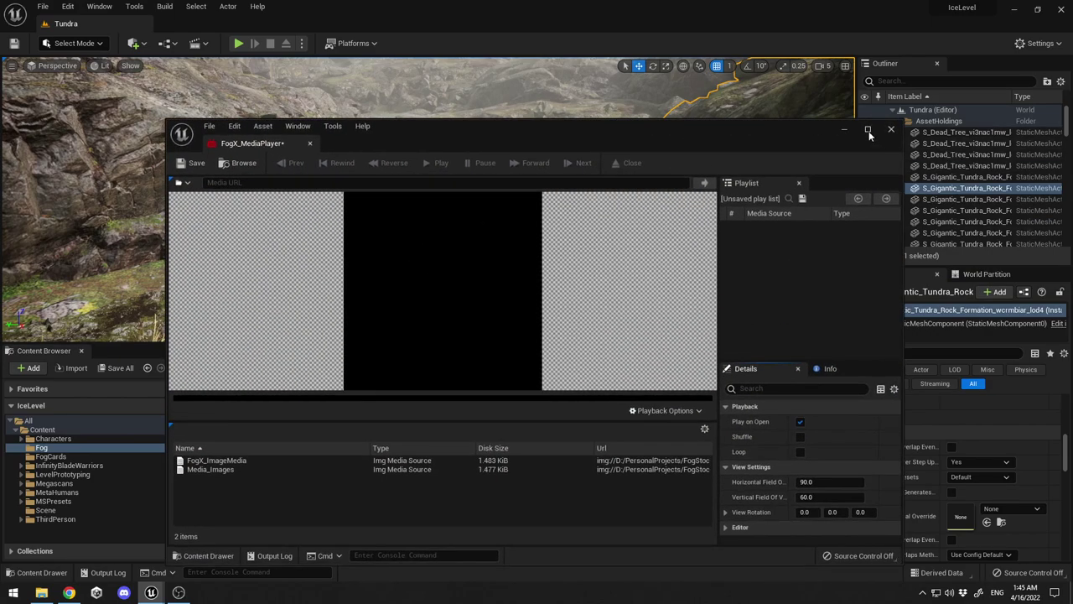
left_click_drag(870, 134, 836, 88)
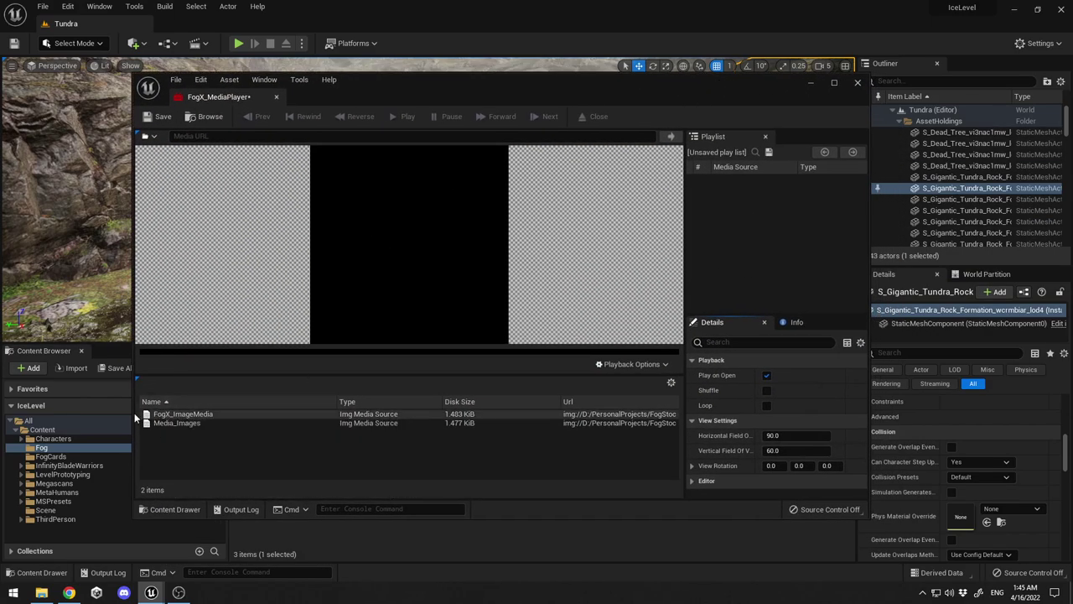
double_click(202, 415)
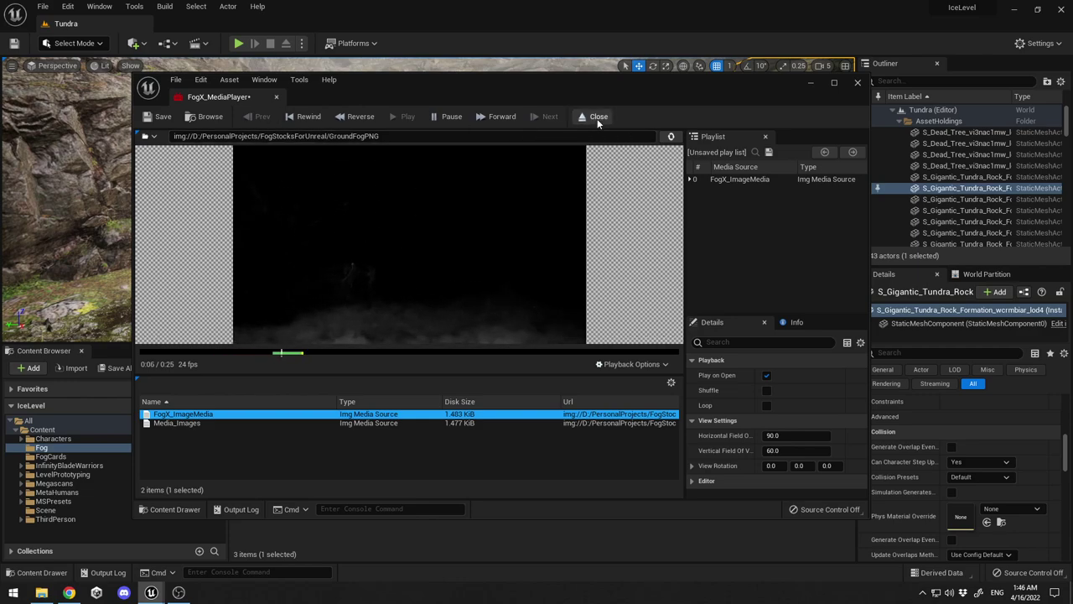
left_click(444, 115)
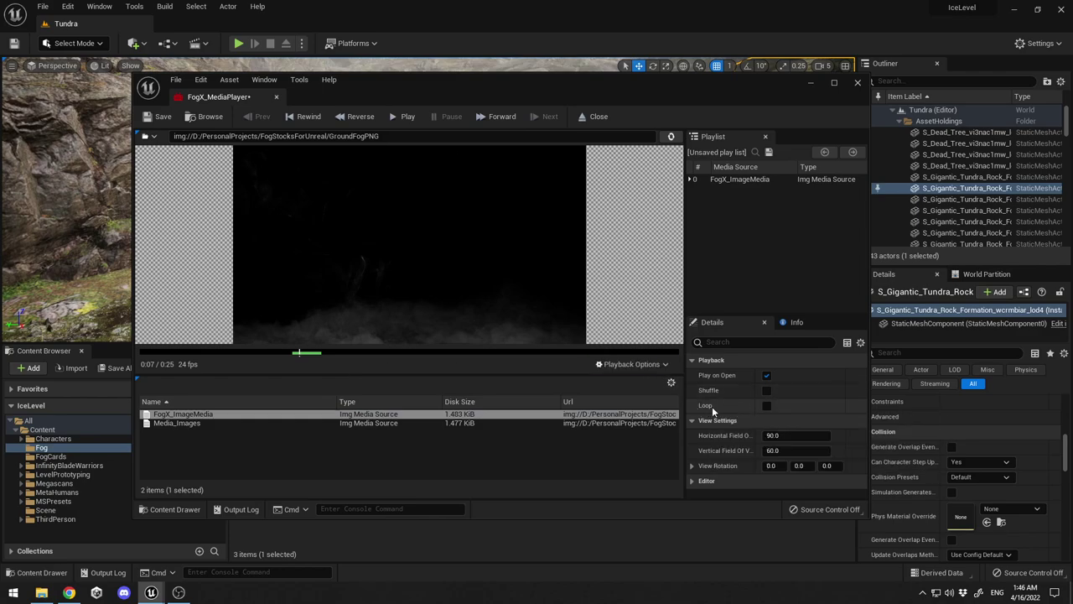
Enable Loop for FogX_MediaPlayer, then save and close the asset.
left_click(765, 406)
left_click(159, 115)
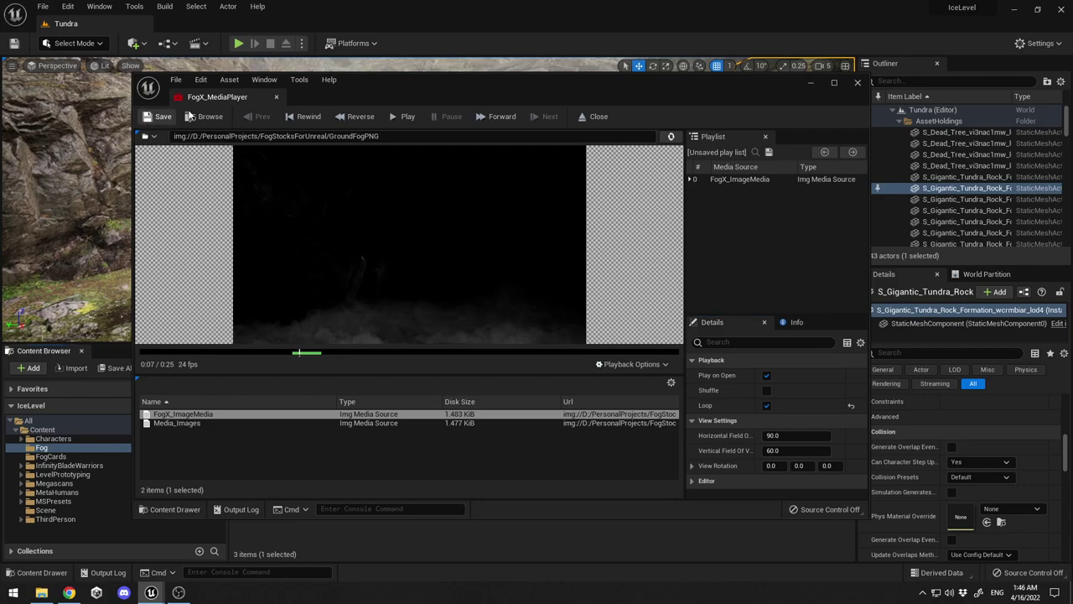
left_click(857, 82)
Create a material named FogX_MasterMaterial in the Fog folder and add FogX_MediaPlayer_Video to its graph as a Texture Sample.
right_click(433, 487)
mouse_move(474, 327)
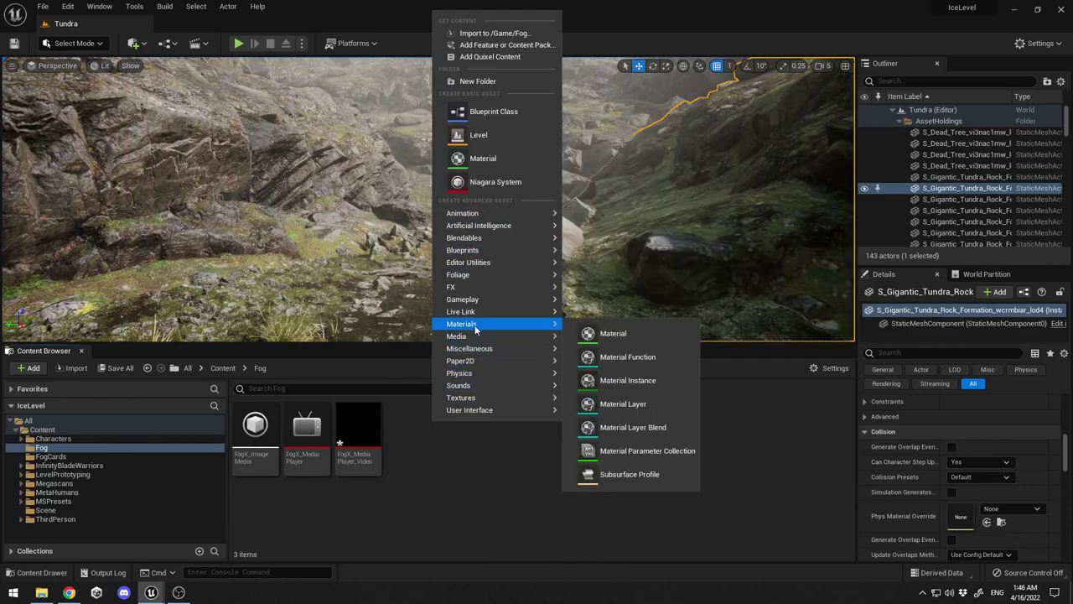
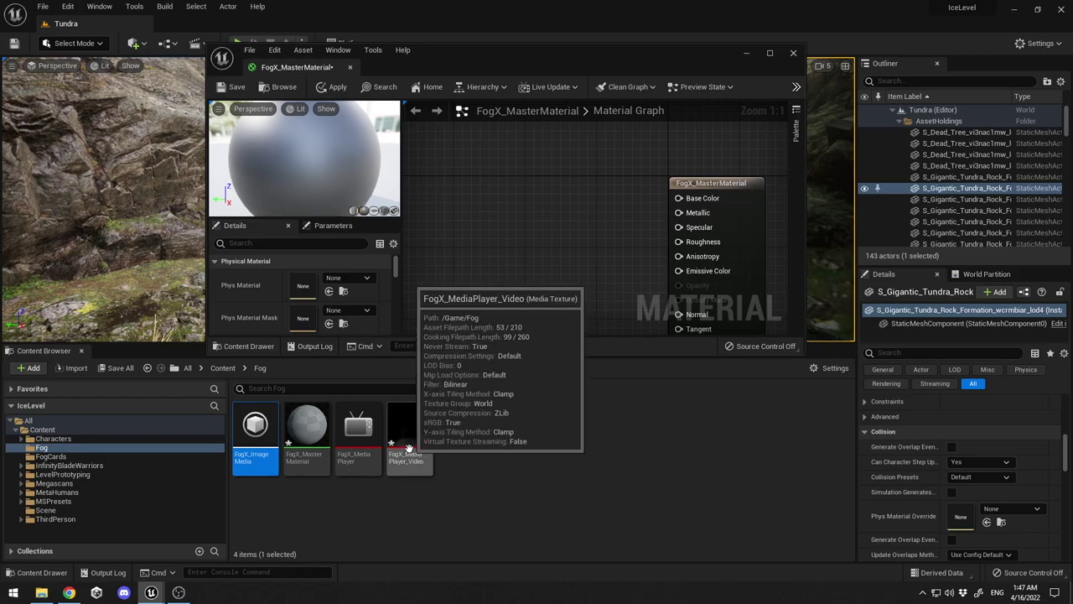
left_click_drag(409, 432, 497, 161)
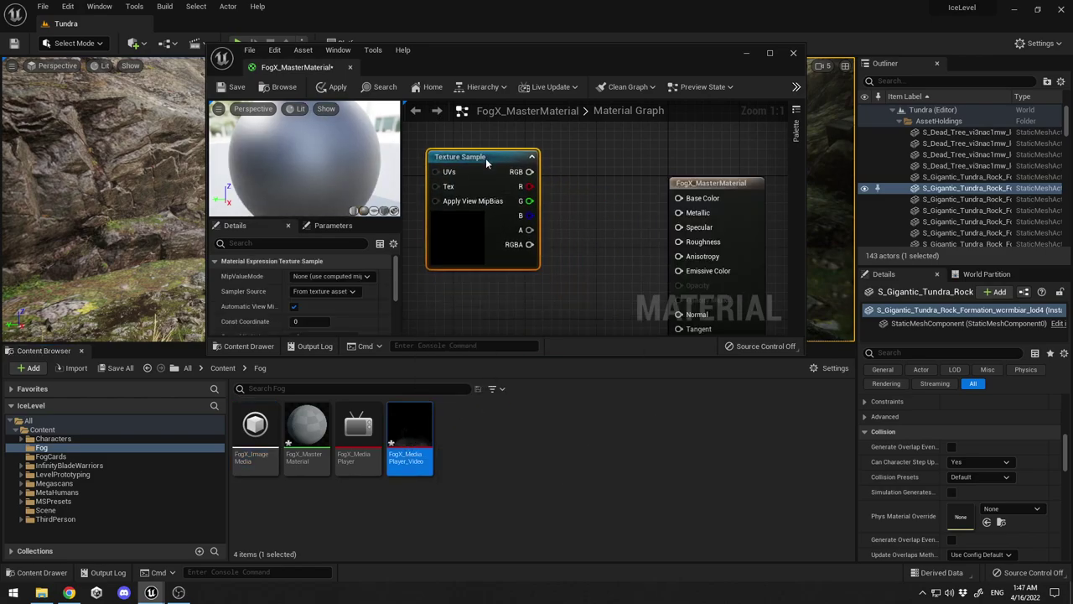
scroll(582, 248, "down", 2)
right_click_drag(578, 282, 585, 252)
scroll(544, 252, "down", 2)
left_click_drag(572, 167, 509, 168)
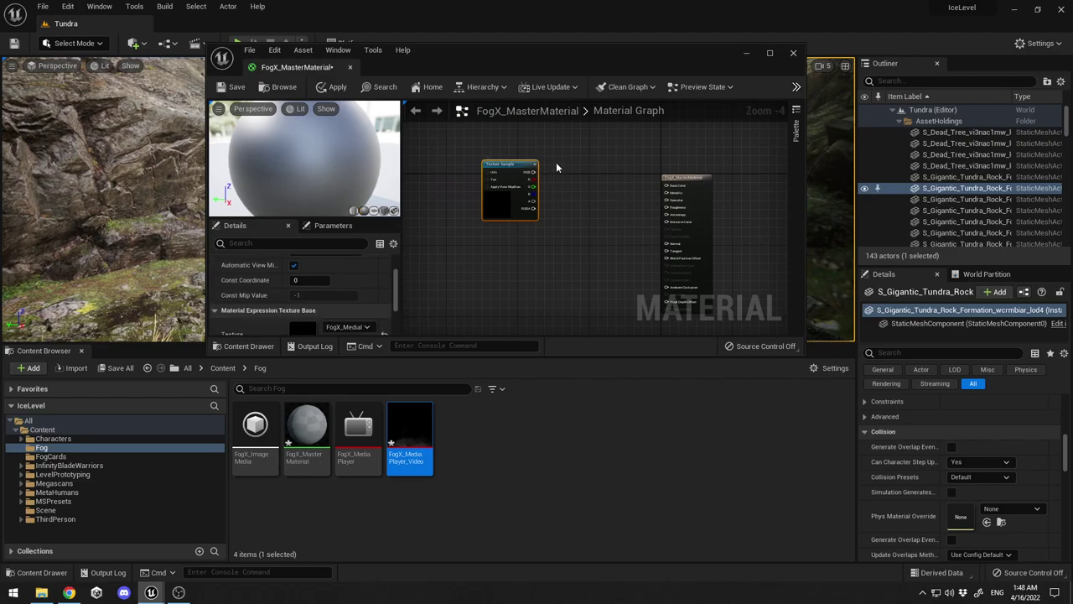
right_click_drag(606, 188, 571, 160)
Maximize the material editor and set FogX_MasterMaterial's blend mode to Translucent.
left_click(673, 186)
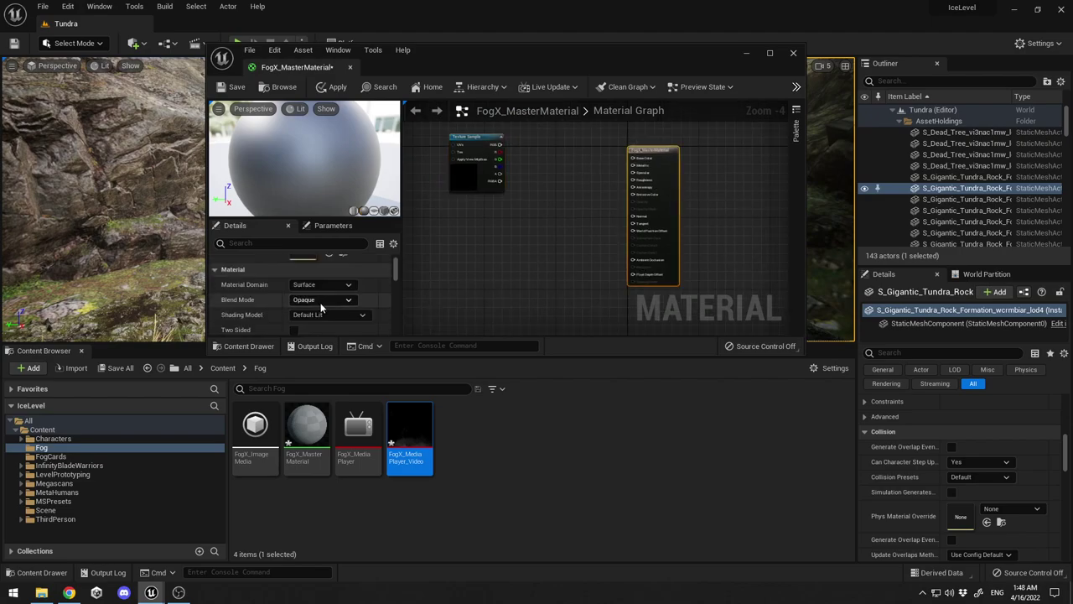
left_click(770, 53)
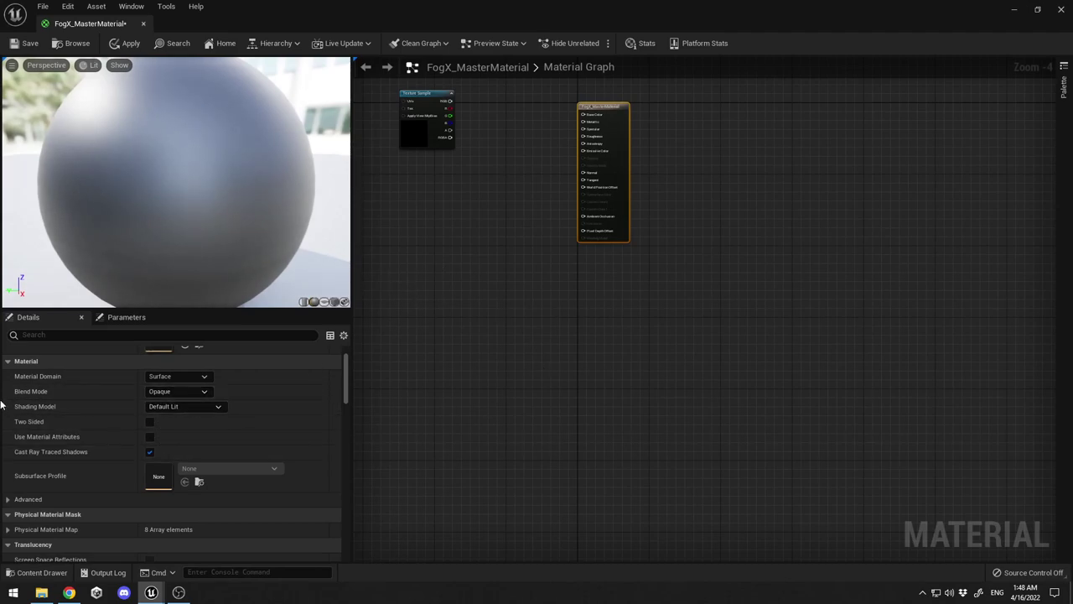
right_click_drag(622, 90, 697, 222)
scroll(662, 243, "up", 4)
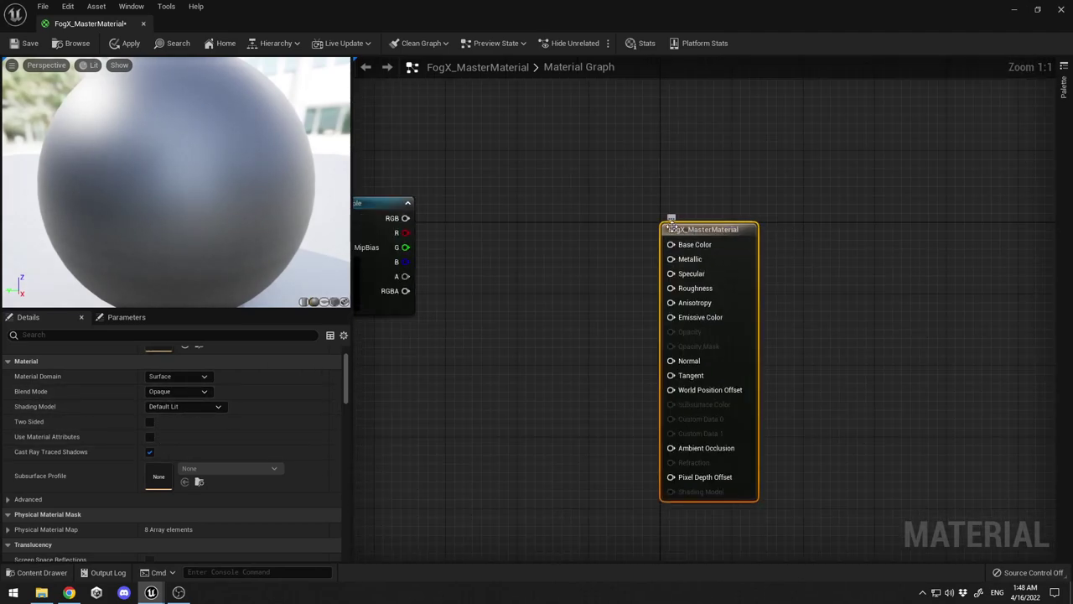
left_click(179, 391)
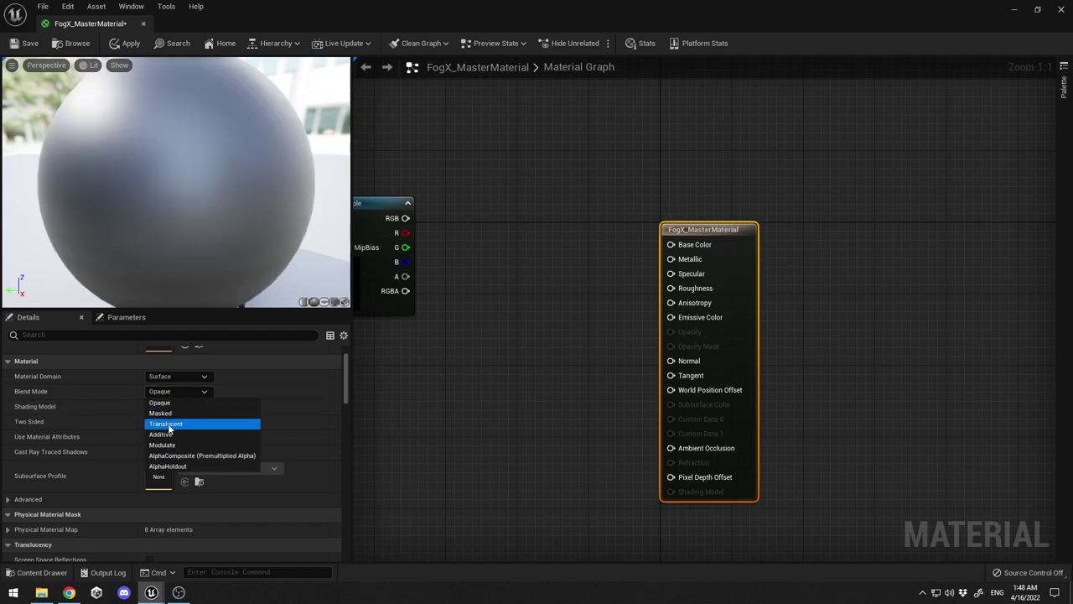
left_click(167, 425)
Add a Multiply node between the Texture Sample and the material's main node, giving the Texture Sample some more room.
right_click_drag(476, 313, 600, 279)
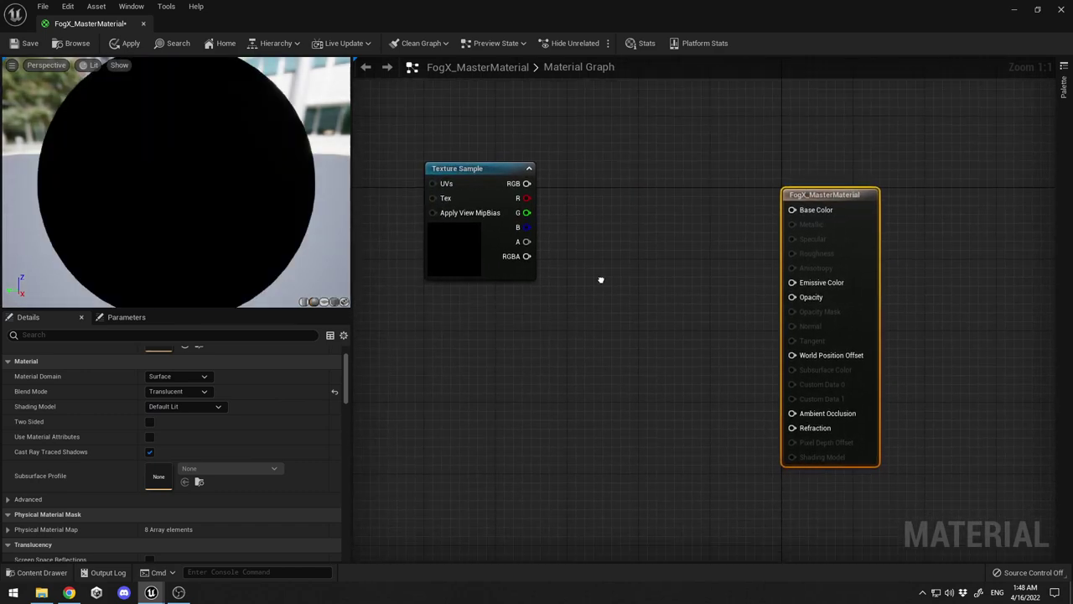
left_click_drag(488, 175, 461, 183)
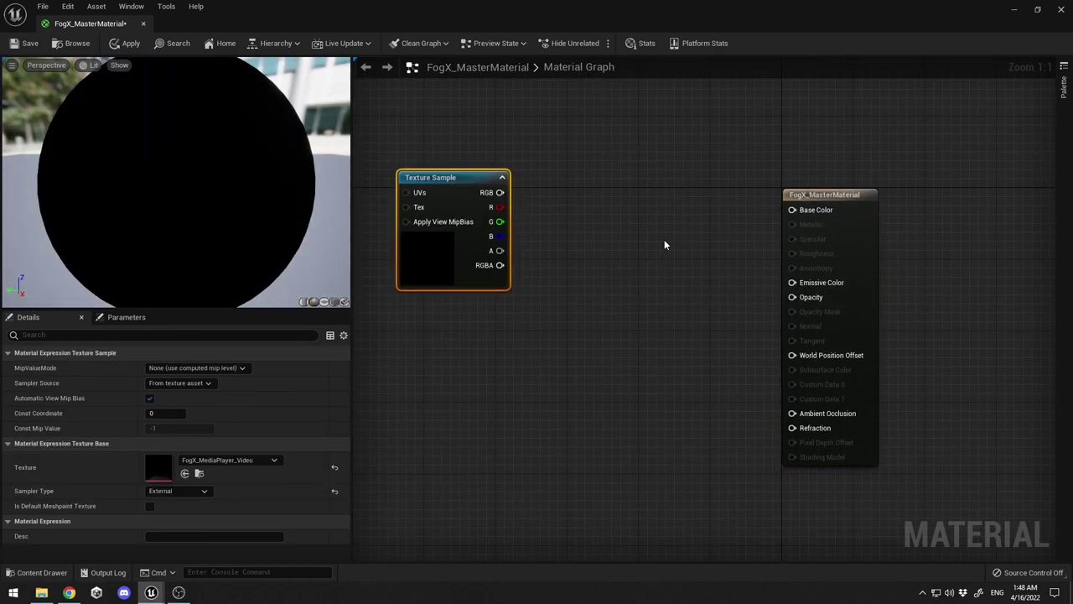
right_click(595, 226)
type("mul")
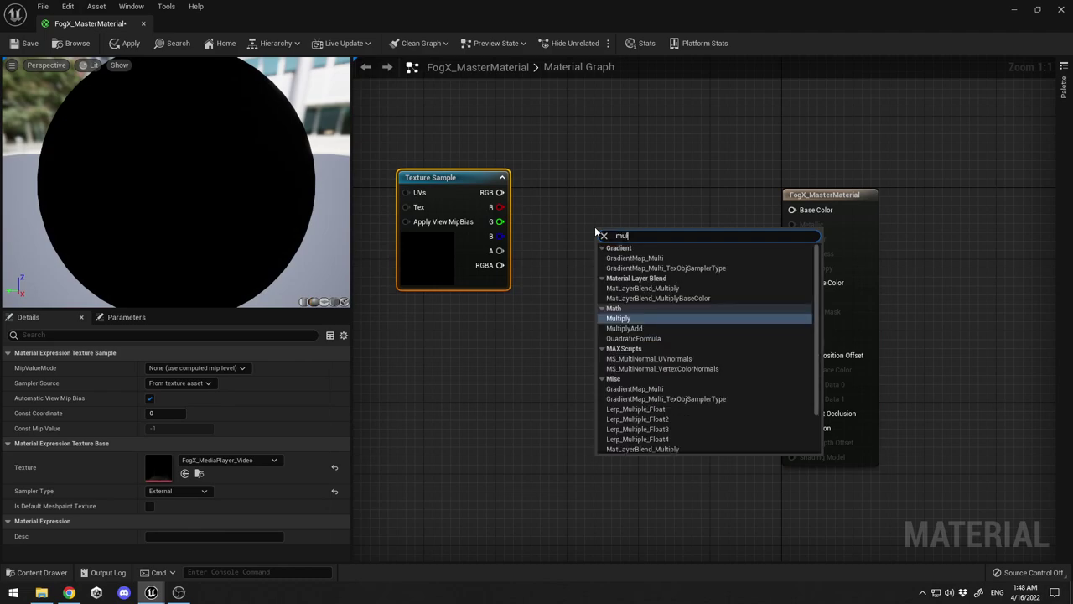
type("t")
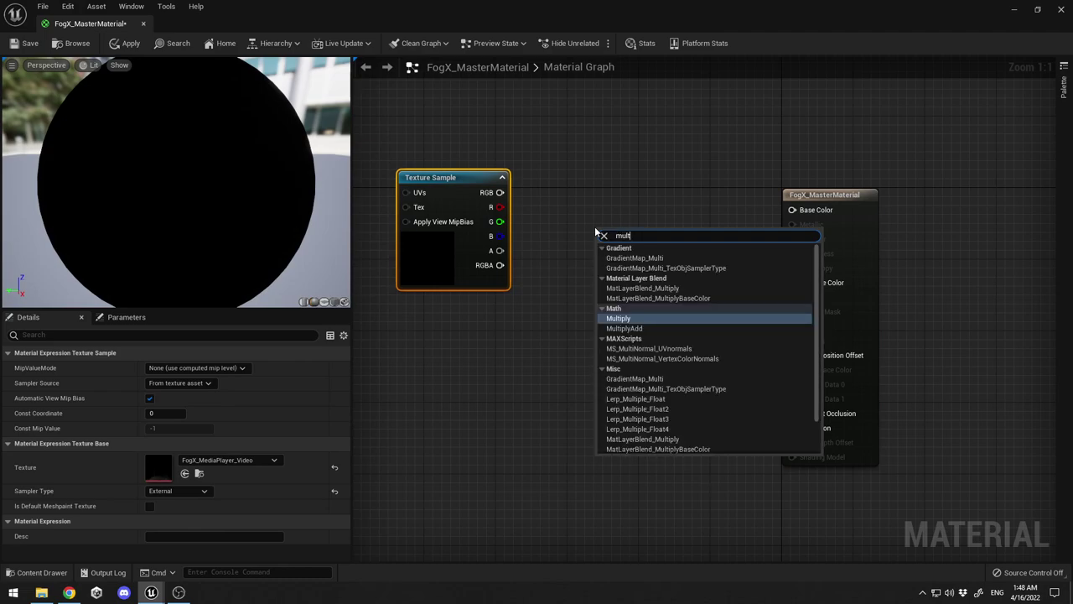
key("Return")
right_click_drag(618, 360, 637, 286)
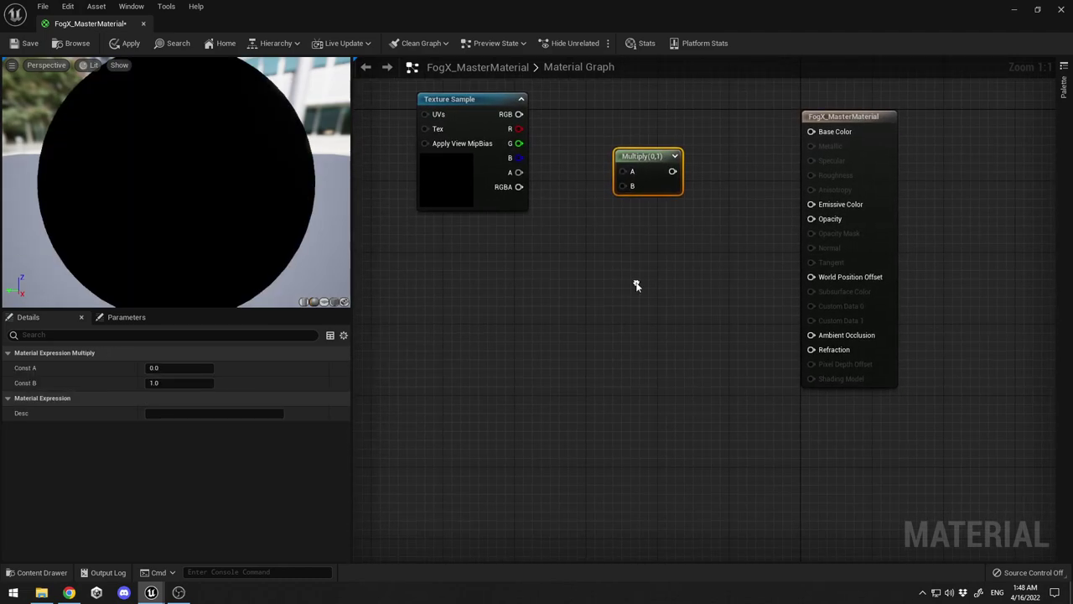
left_click_drag(655, 149, 645, 164)
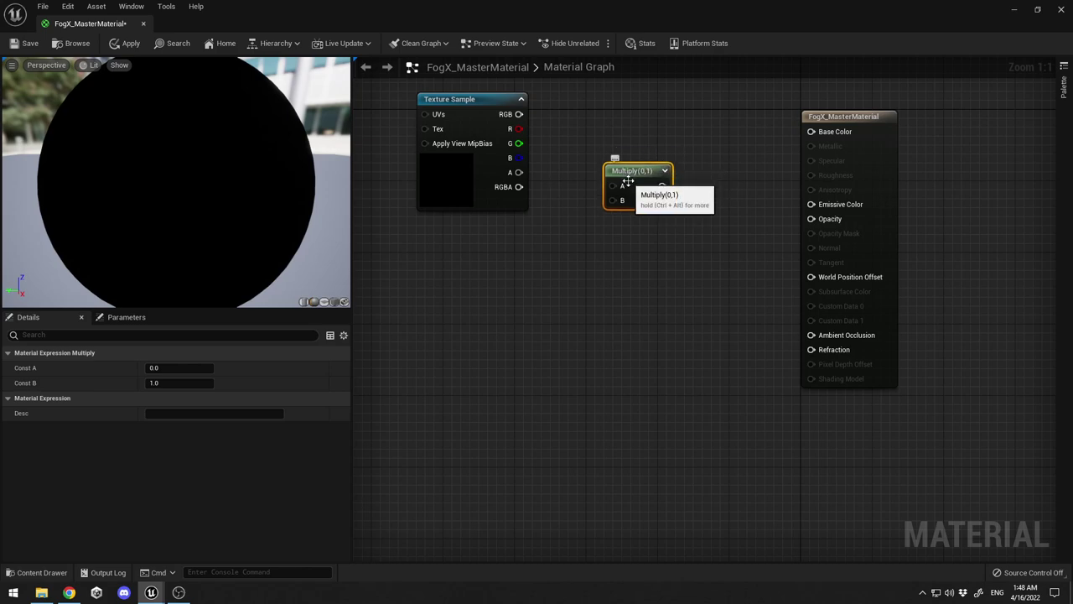
Duplicate the Multiply node twice and line up all three Multiply nodes in a vertical column.
key("ctrl+w")
left_click_drag(700, 317, 647, 299)
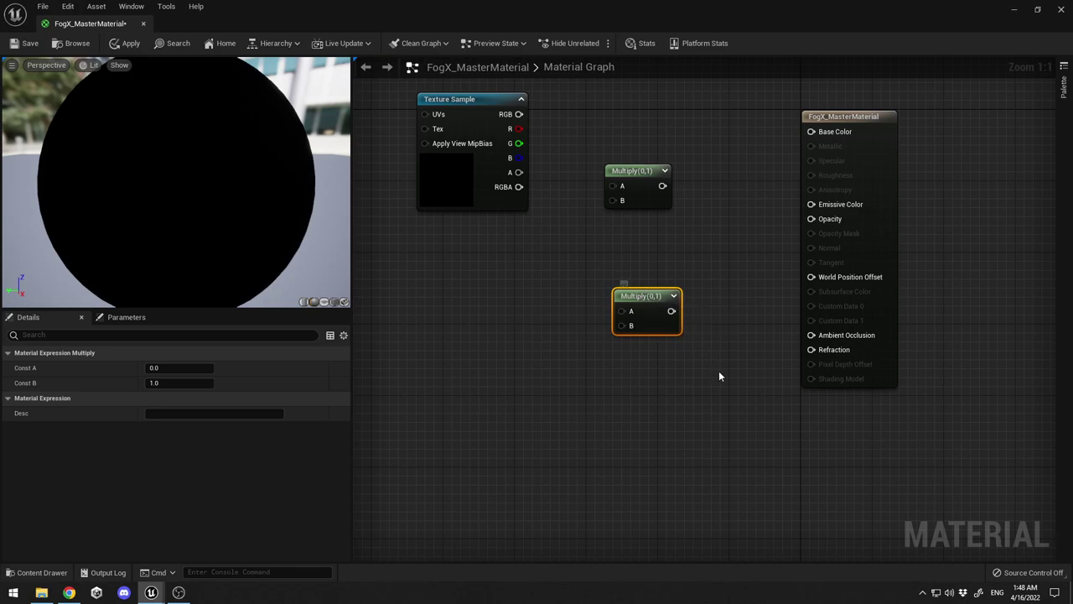
key("ctrl+w")
left_click_drag(720, 376, 642, 423)
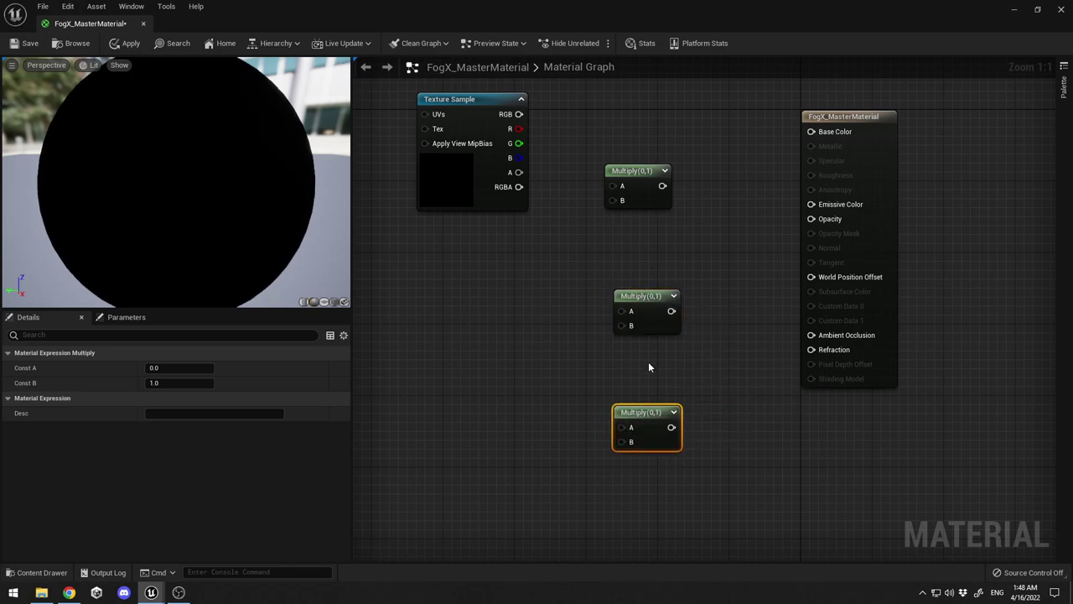
left_click_drag(646, 295, 636, 295)
left_click_drag(654, 412, 644, 412)
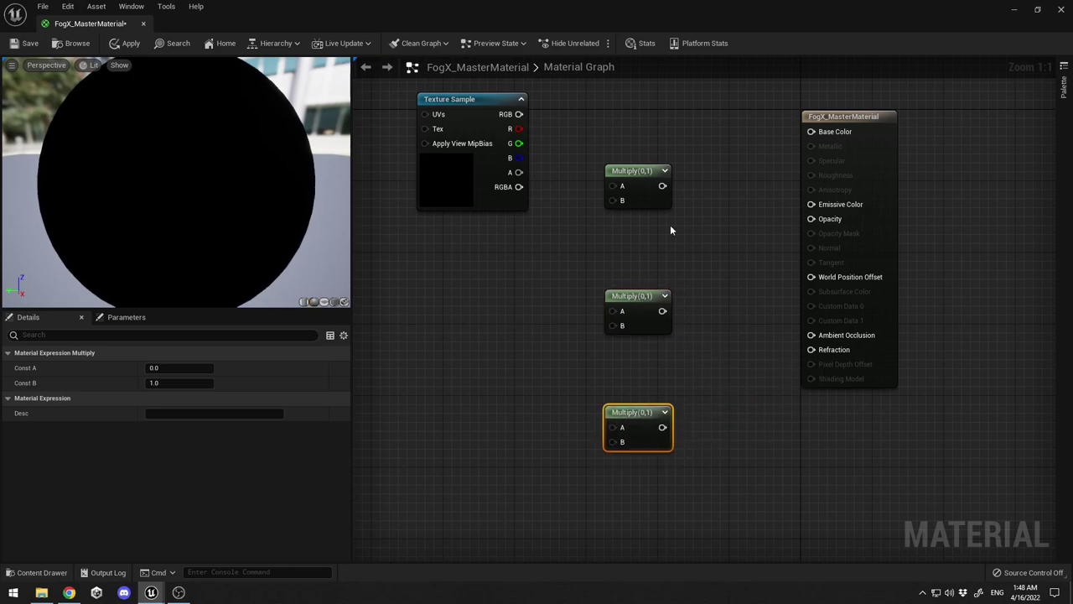
Connect the Texture Sample's RGB output to the top Multiply's A input and that Multiply's output to Base Color.
right_click_drag(712, 144, 734, 232)
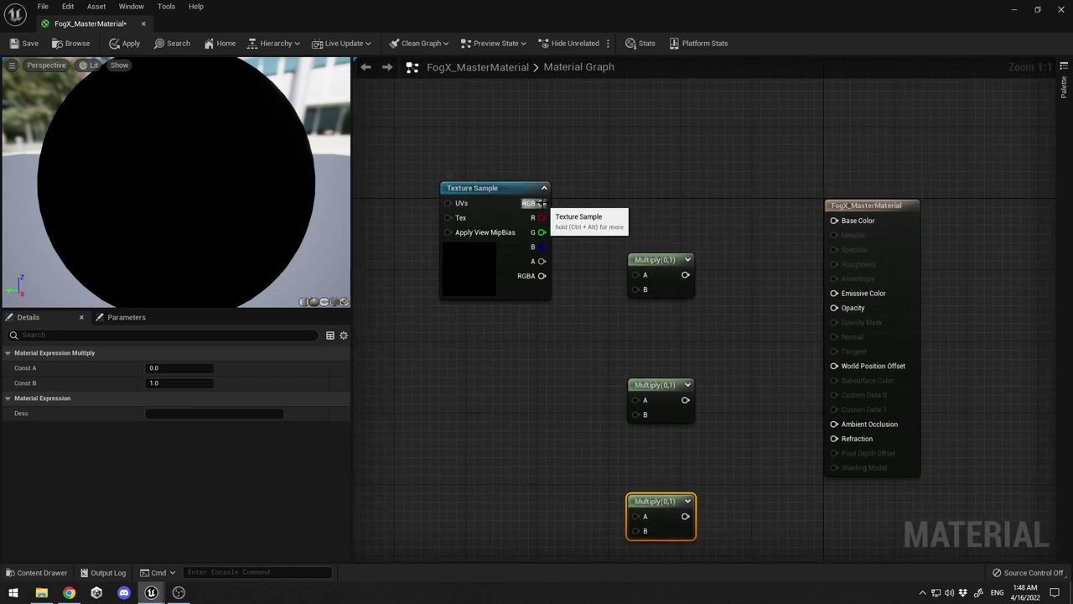
left_click_drag(542, 204, 643, 274)
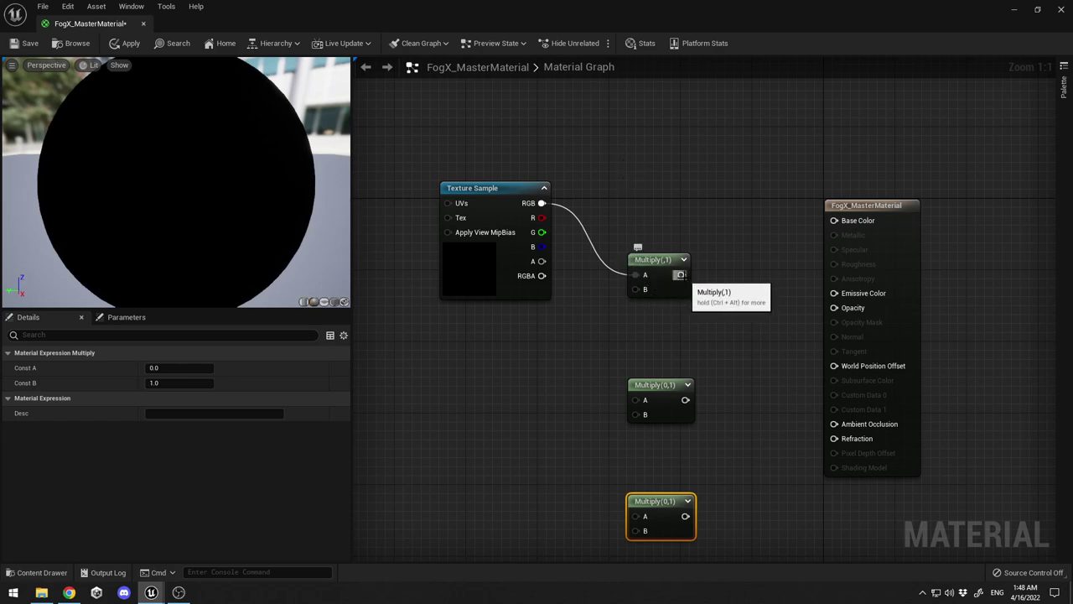
left_click_drag(680, 275, 834, 220)
right_click_drag(607, 224, 635, 209)
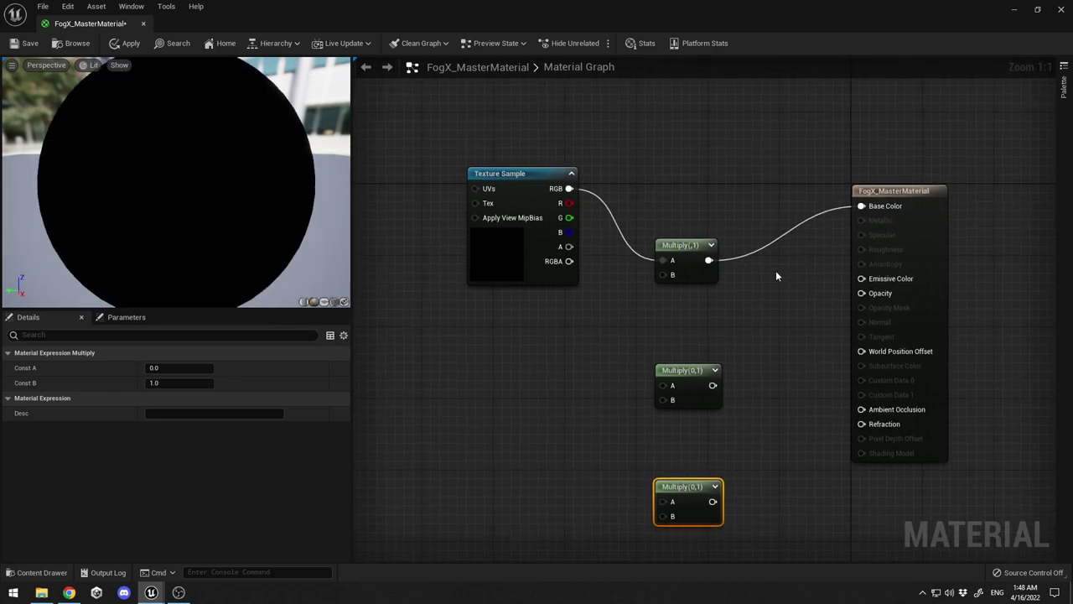
Add a constant node below the Texture Sample and convert it to a parameter named RGB_Intensity.
left_click(515, 386)
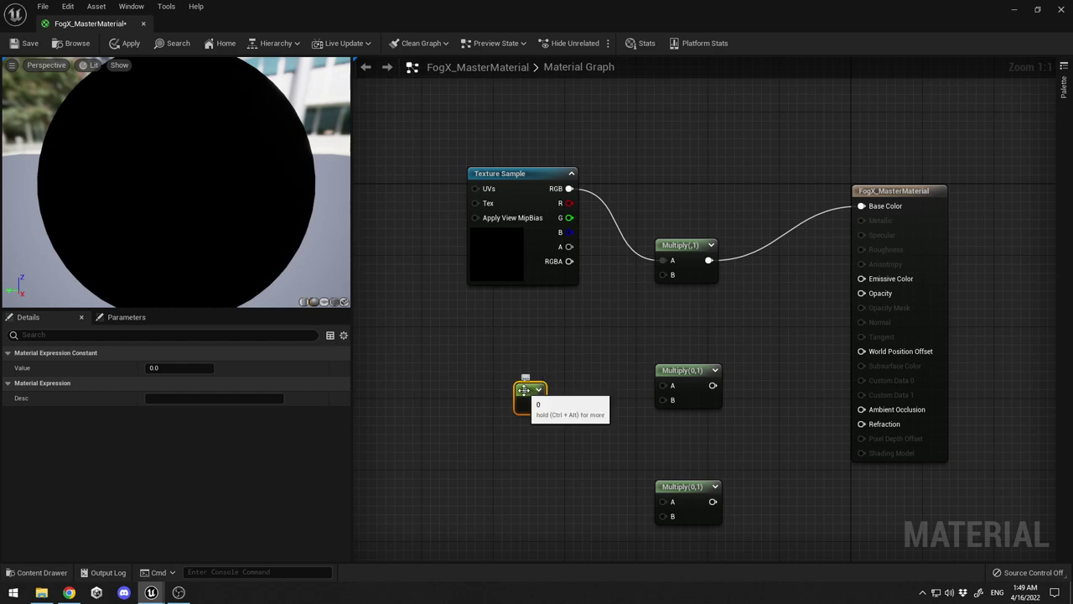
right_click(529, 389)
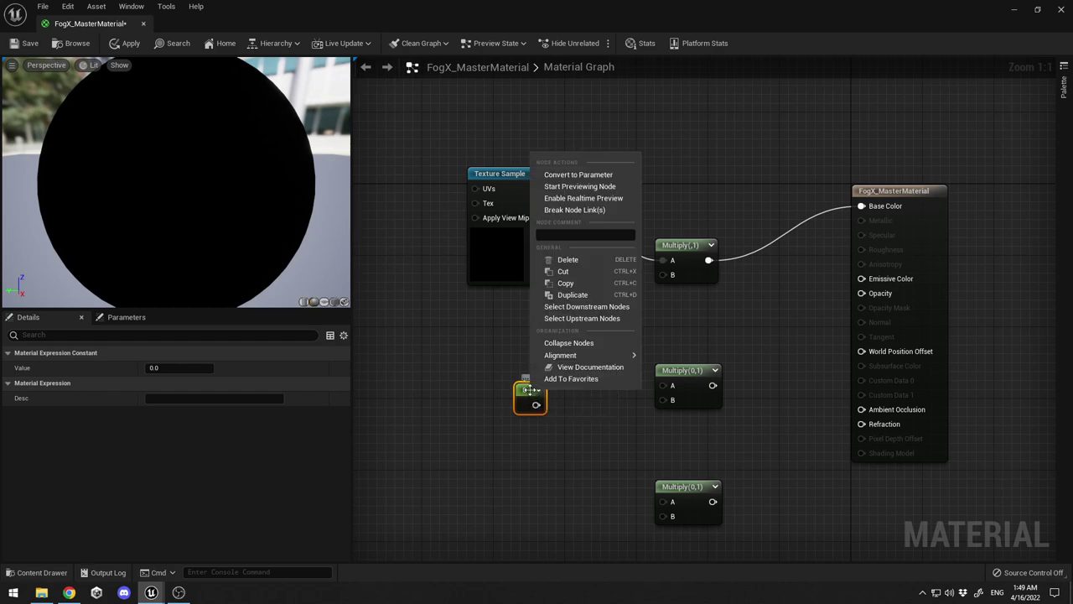
left_click(592, 175)
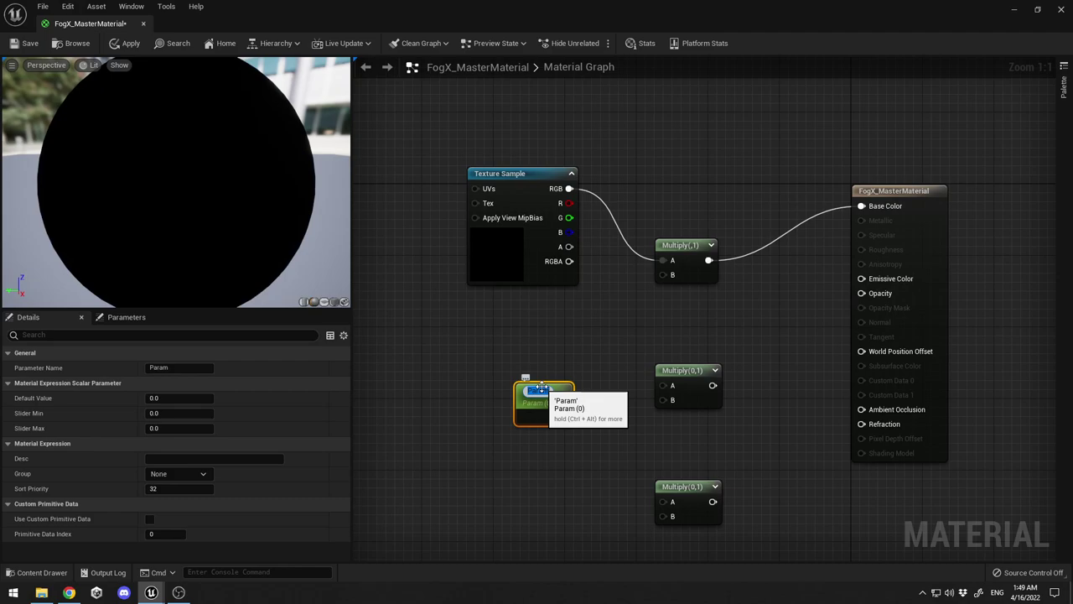
type("F")
type("GB Intensity")
key("Return")
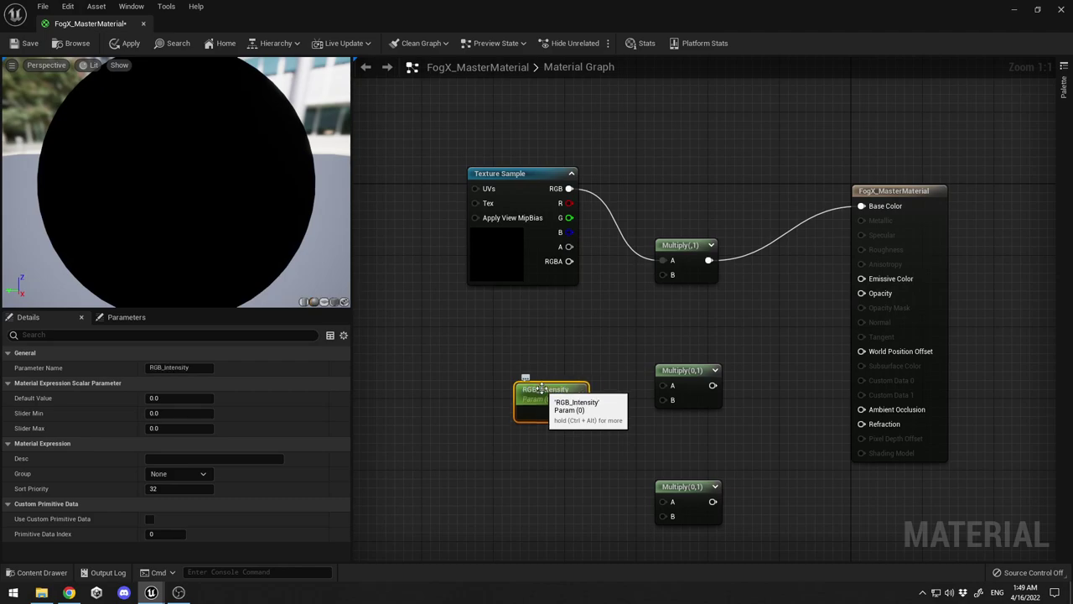
Connect RGB_Intensity to the top Multiply's B input and set its default value to 10, with the parameter placed above the Texture Sample.
left_click_drag(543, 389, 670, 287)
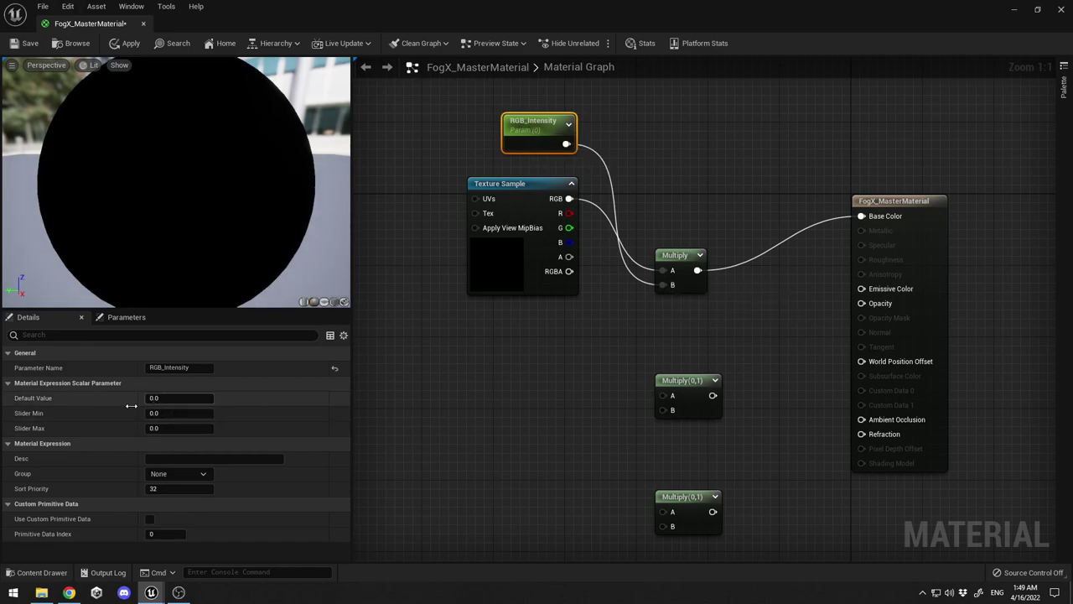
left_click(178, 399)
type("10")
key("Return")
left_click(598, 358)
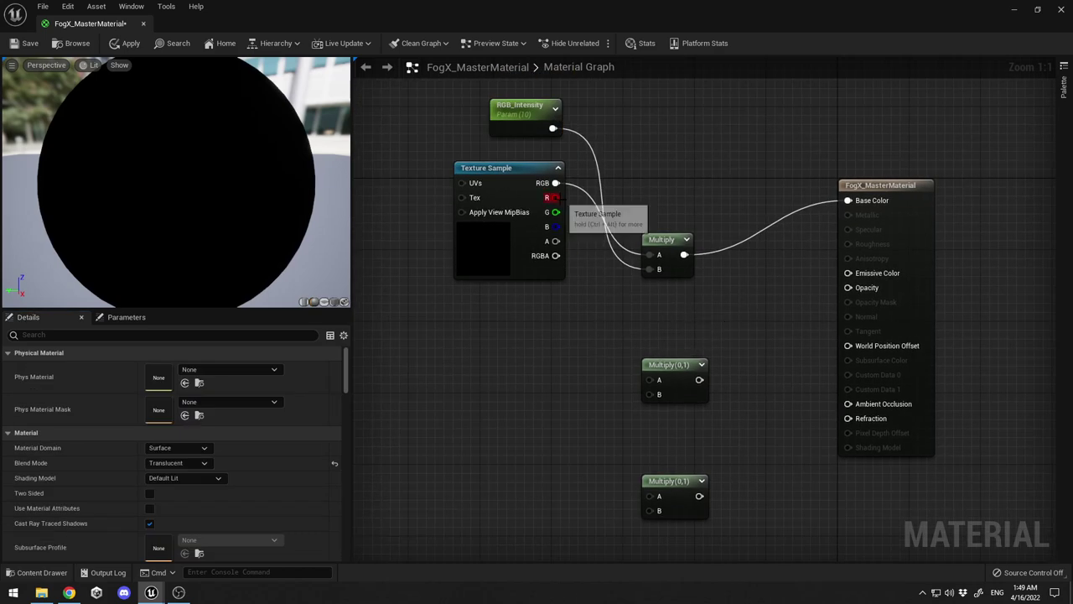
Connect the Texture Sample's R output to the middle Multiply's A input and place a copy of RGB_Intensity beside that Multiply, named Opacity_Intensity.
left_click_drag(555, 197, 650, 385)
right_click_drag(563, 414, 581, 394)
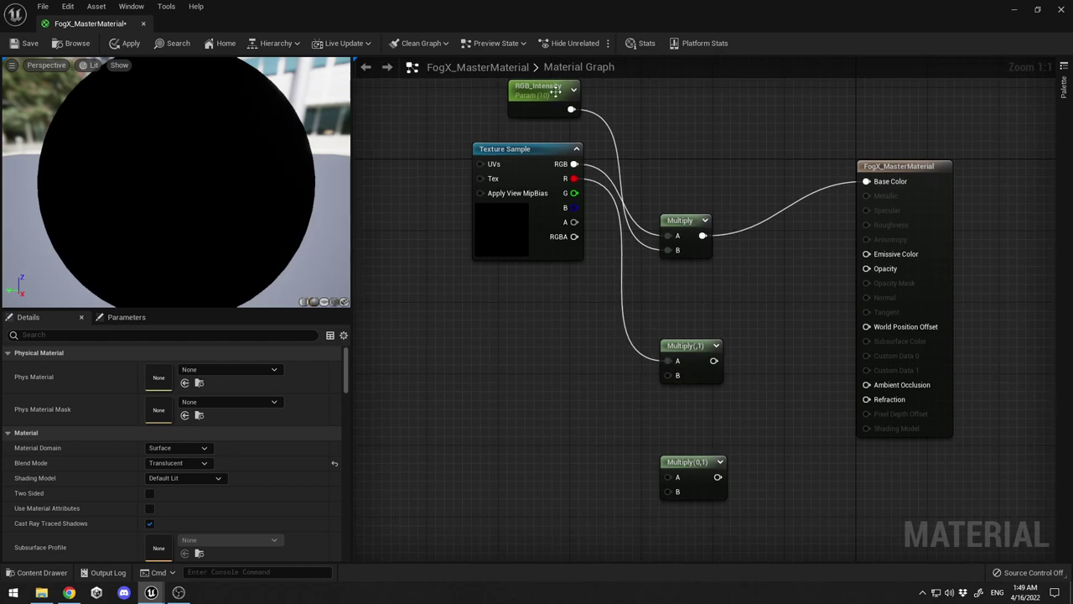
left_click(519, 76)
key("ctrl+c")
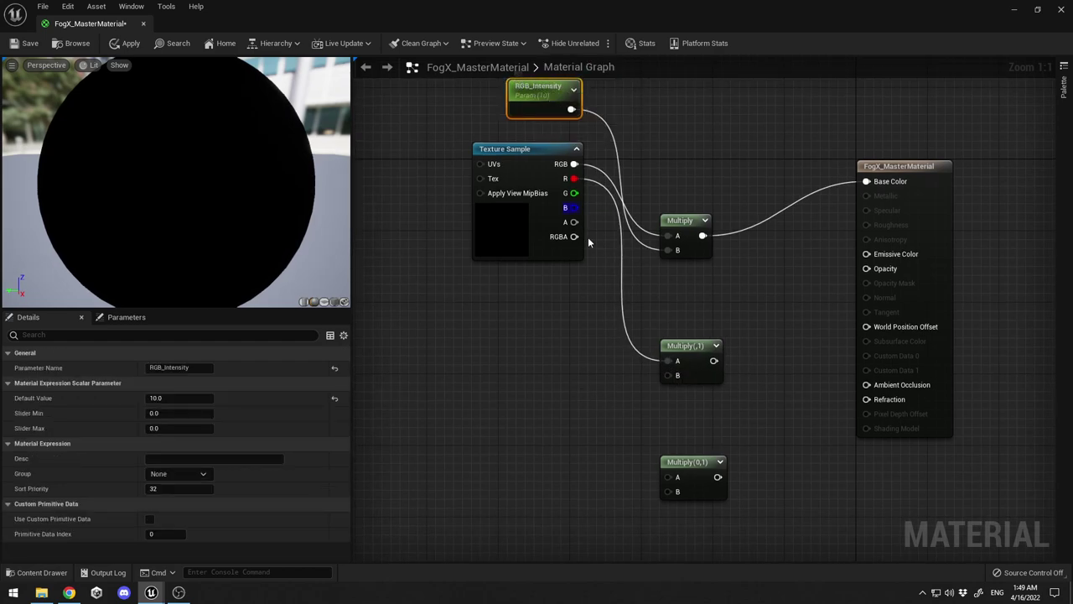
key("ctrl+v")
left_click_drag(604, 264, 495, 366)
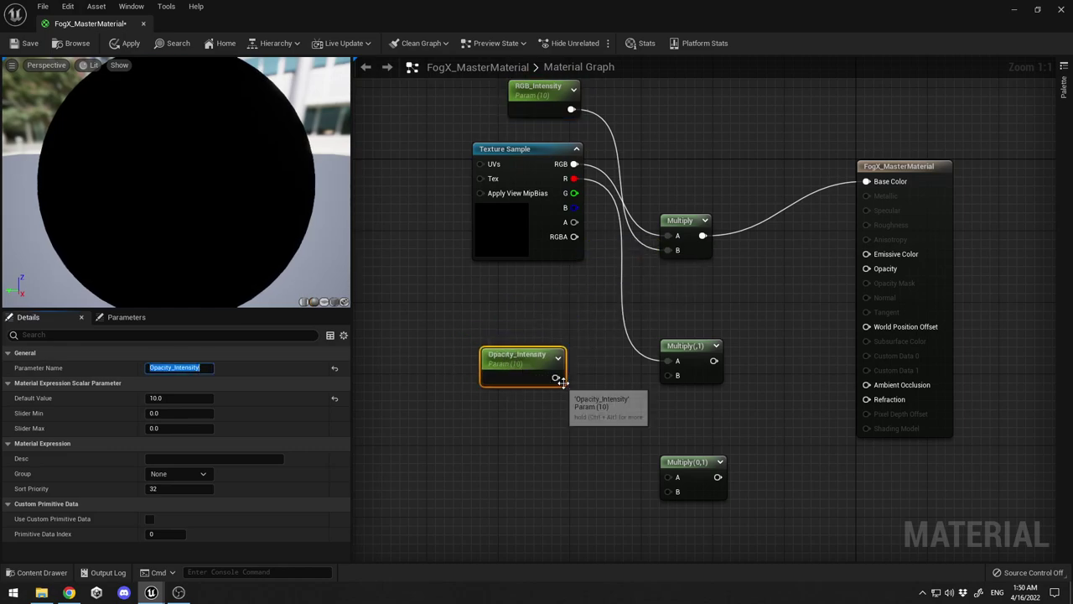
Connect Opacity_Intensity to the middle Multiply's B input and that Multiply's output to the lowest Multiply's A input.
left_click_drag(556, 377, 659, 356)
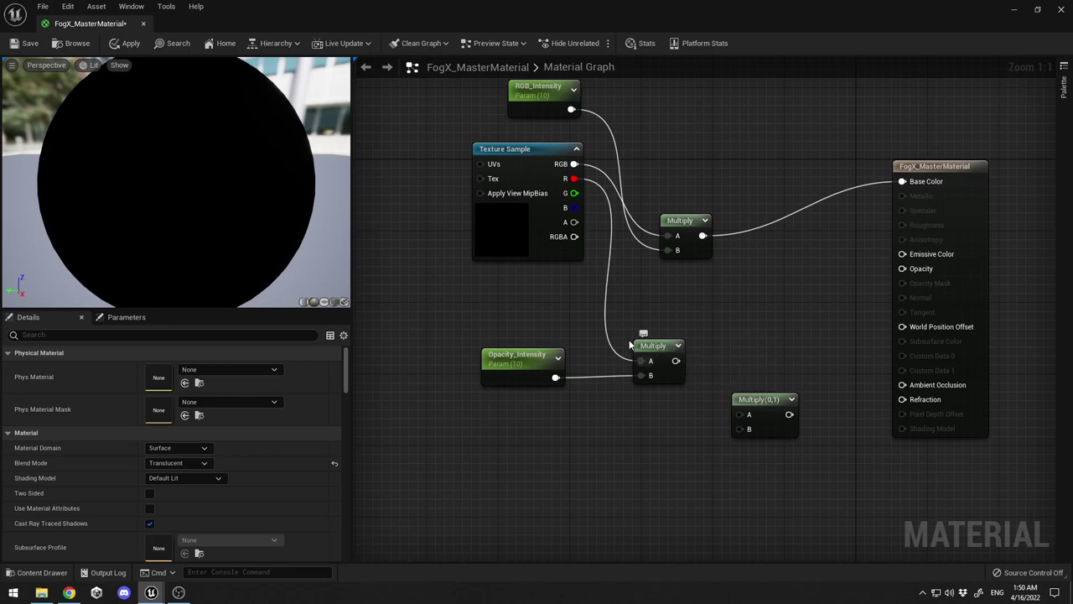
left_click_drag(676, 360, 743, 418)
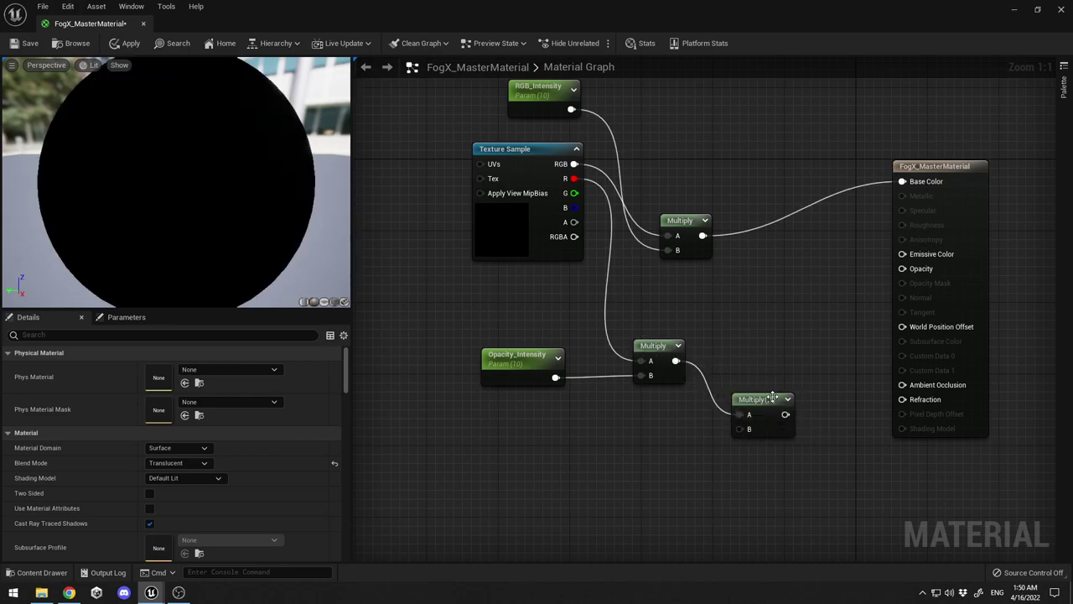
Feed a new Depth Fade node into the lowest Multiply's B input and connect that Multiply's output to the material's Opacity.
right_click(569, 445)
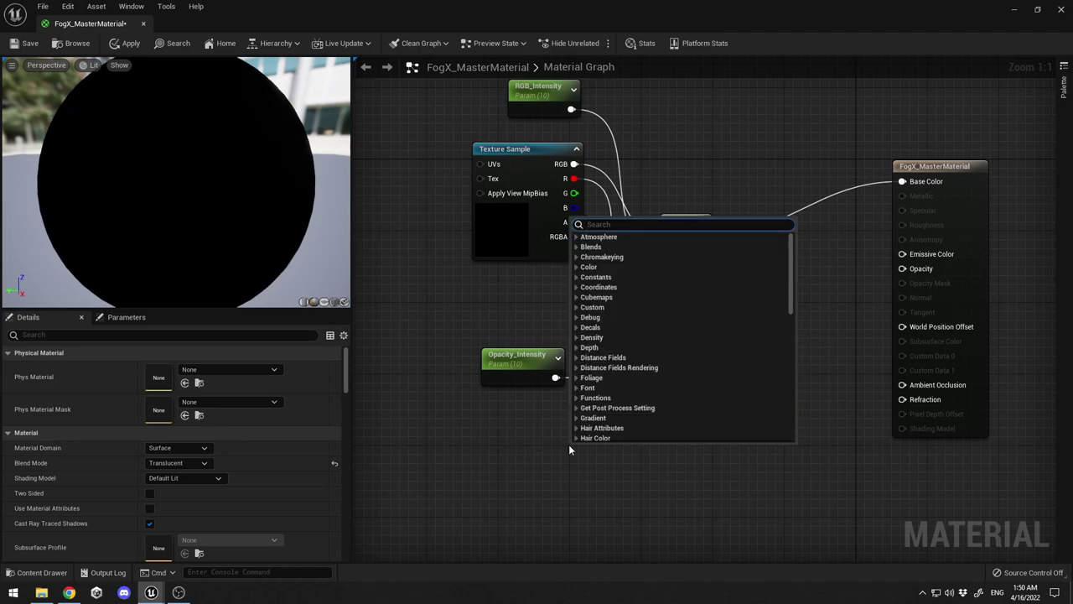
type("depth fade")
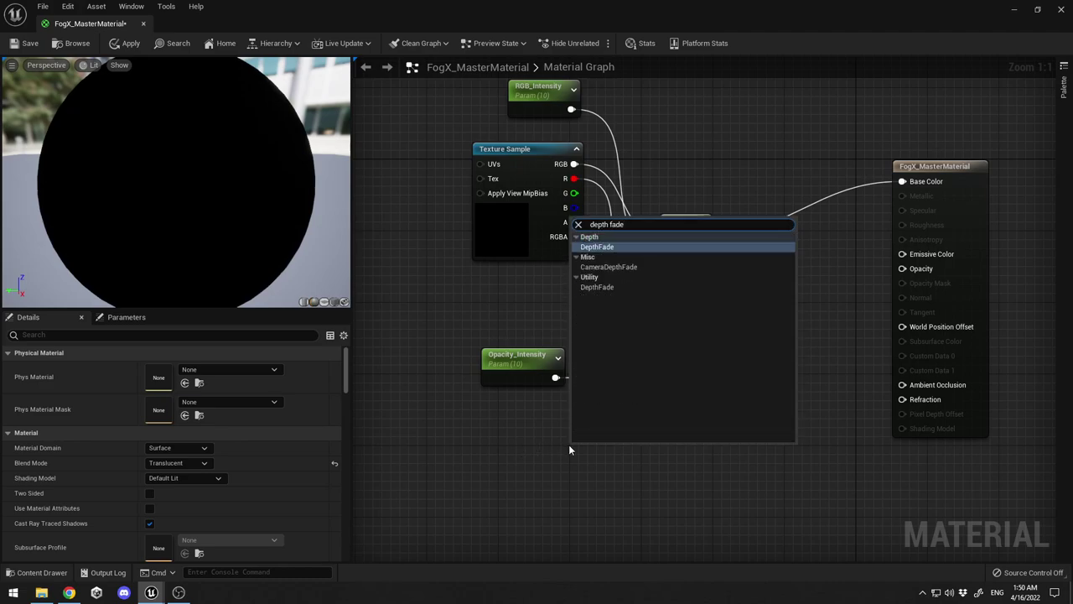
left_click(607, 247)
right_click_drag(651, 481, 651, 389)
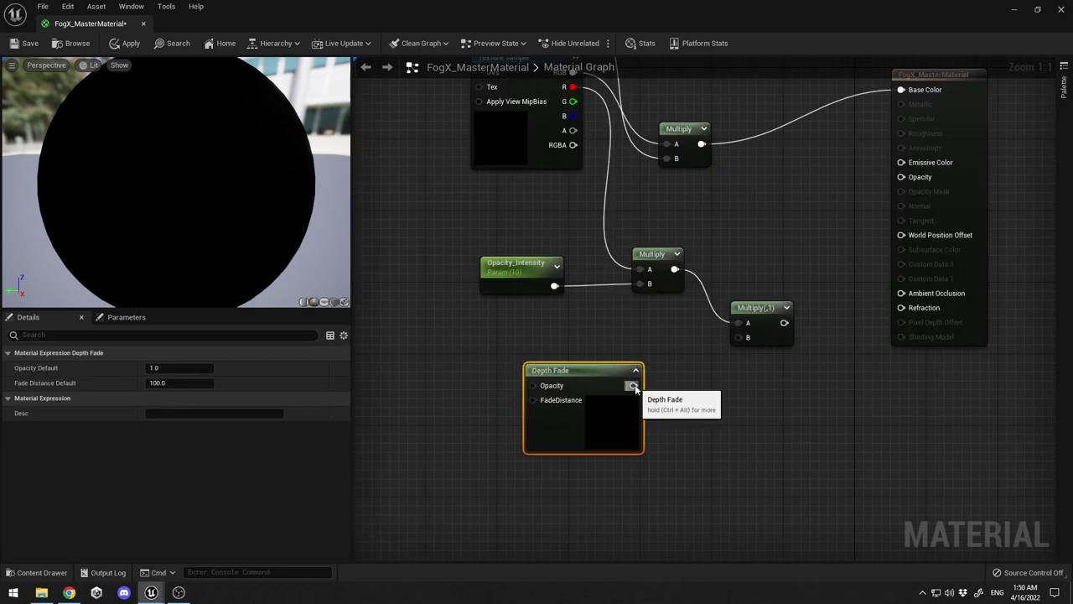
left_click_drag(634, 386, 743, 336)
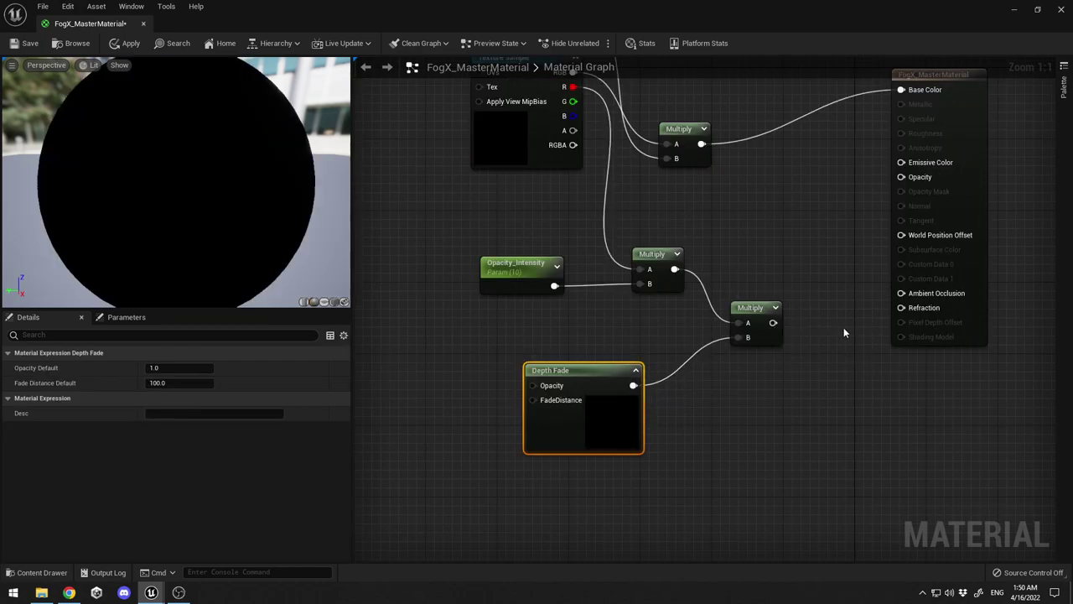
right_click_drag(844, 327, 798, 391)
left_click_drag(727, 386, 859, 241)
Duplicate Opacity_Intensity twice beside the Depth Fade node and connect the copies to its Opacity and FadeDistance inputs.
right_click_drag(634, 490, 781, 486)
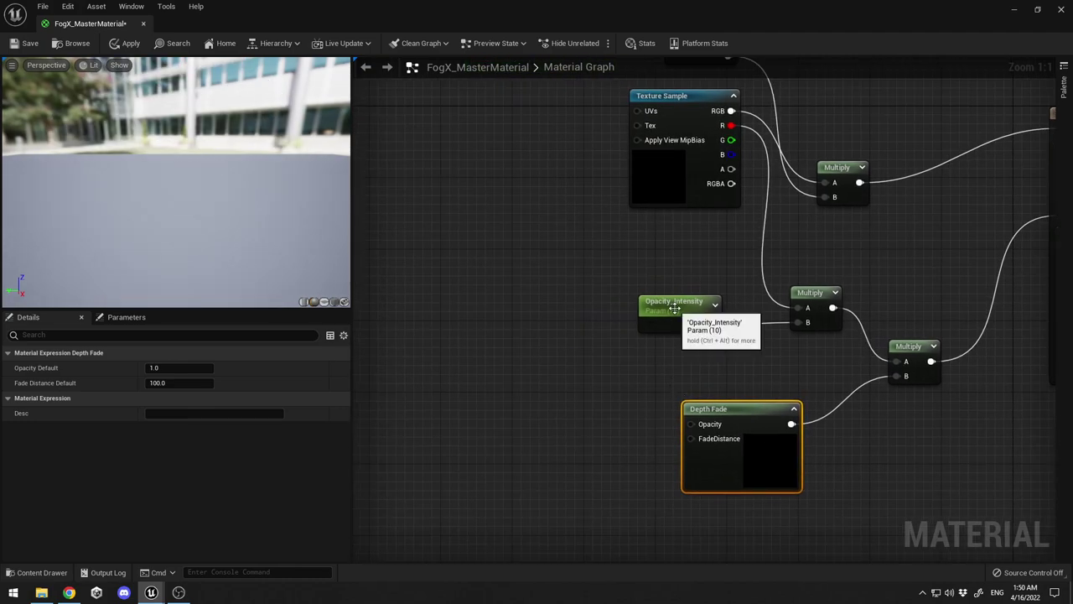
left_click_drag(671, 322, 642, 315)
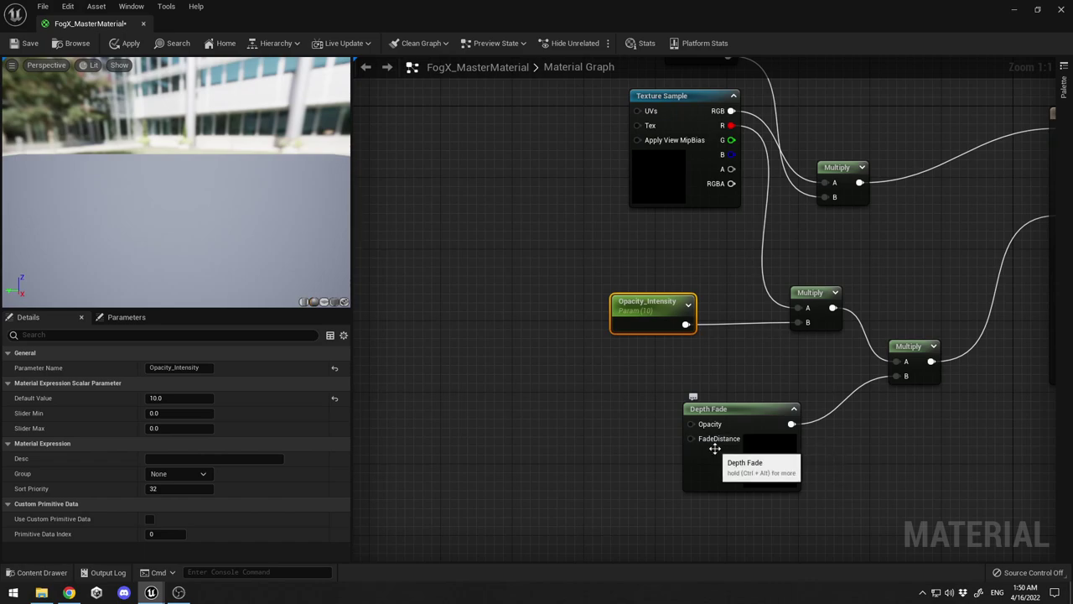
key("ctrl+d")
left_click_drag(704, 326, 560, 377)
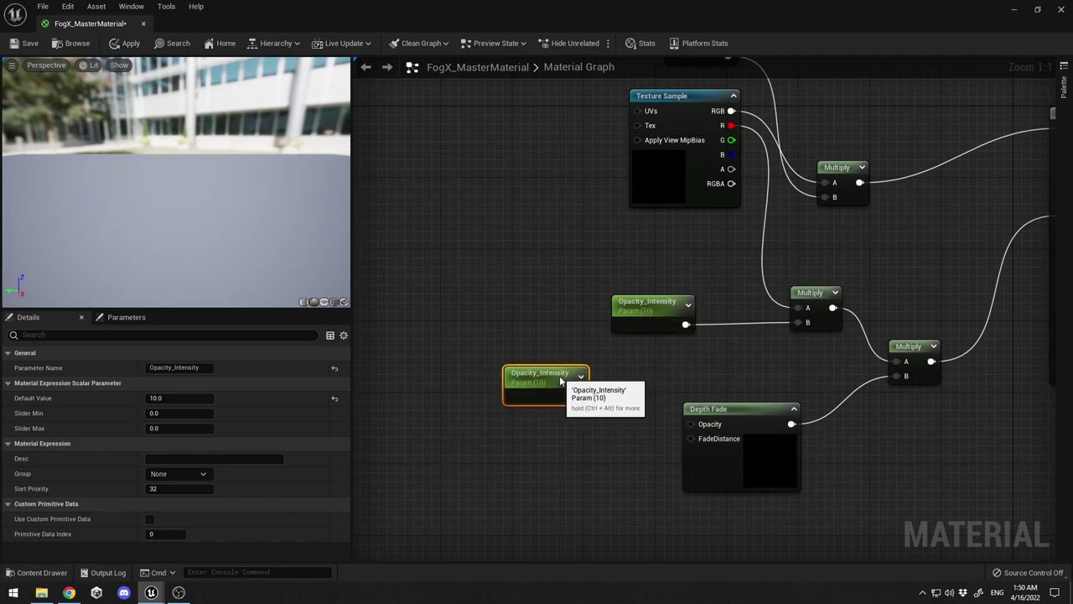
double_click(550, 373)
key("Escape")
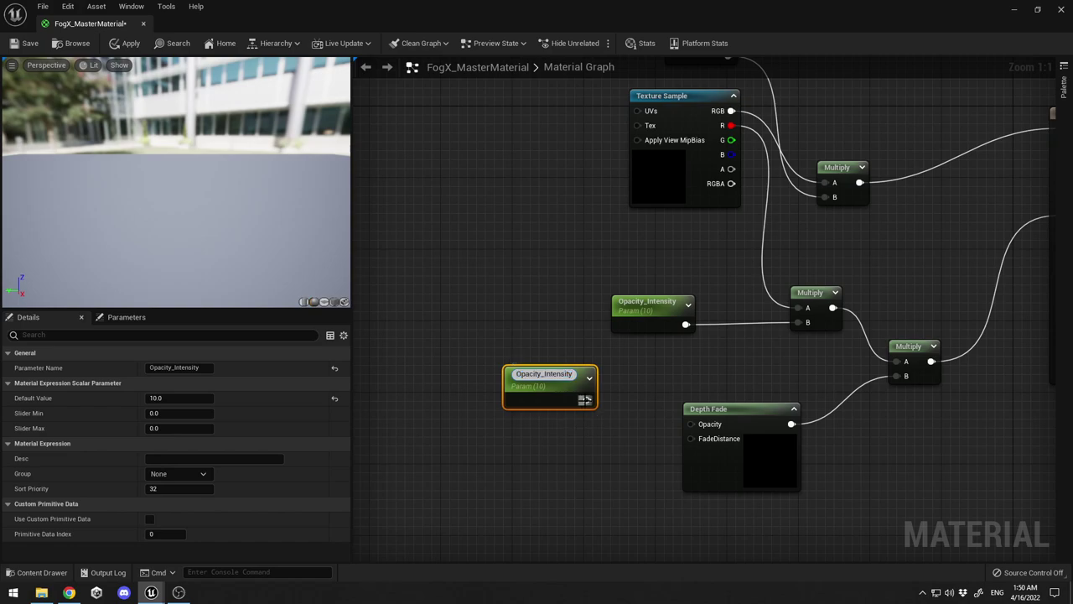
left_click(575, 397)
key("ctrl+d")
left_click_drag(598, 436, 567, 463)
left_click_drag(643, 417, 691, 424)
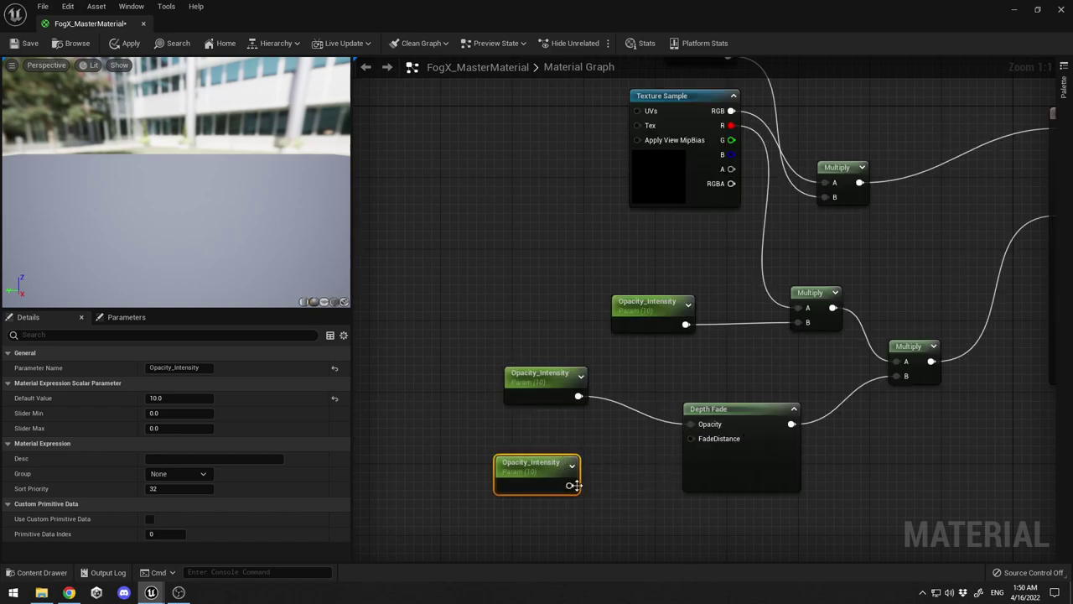
left_click_drag(570, 485, 695, 437)
Rename the parameter feeding Depth Fade's Opacity as Depth_Opcaity and the one feeding FadeDistance as Fade_Opacity.
left_click(545, 386)
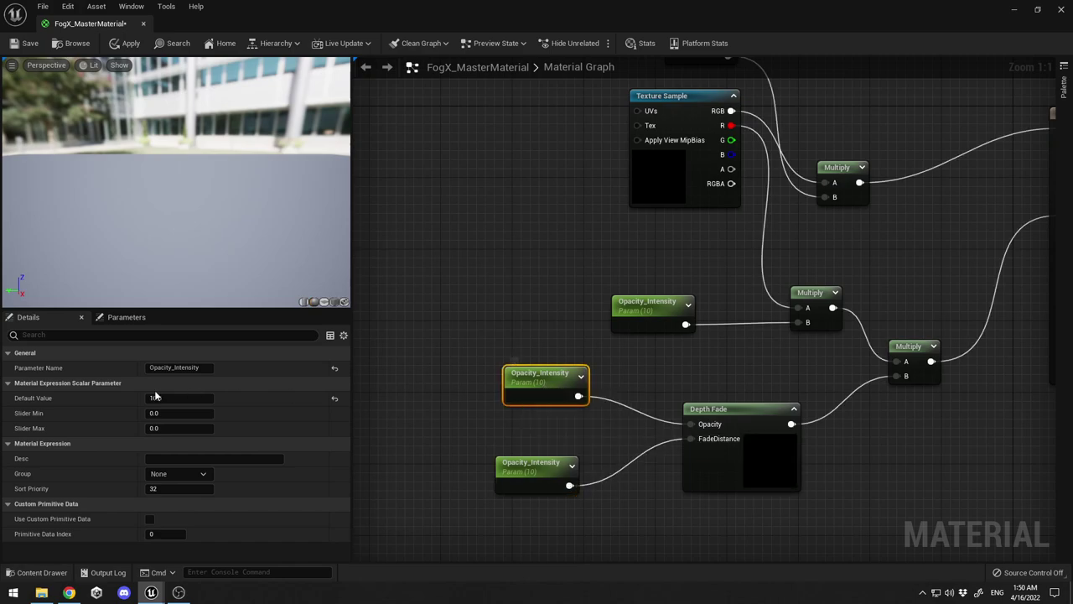
left_click(180, 367)
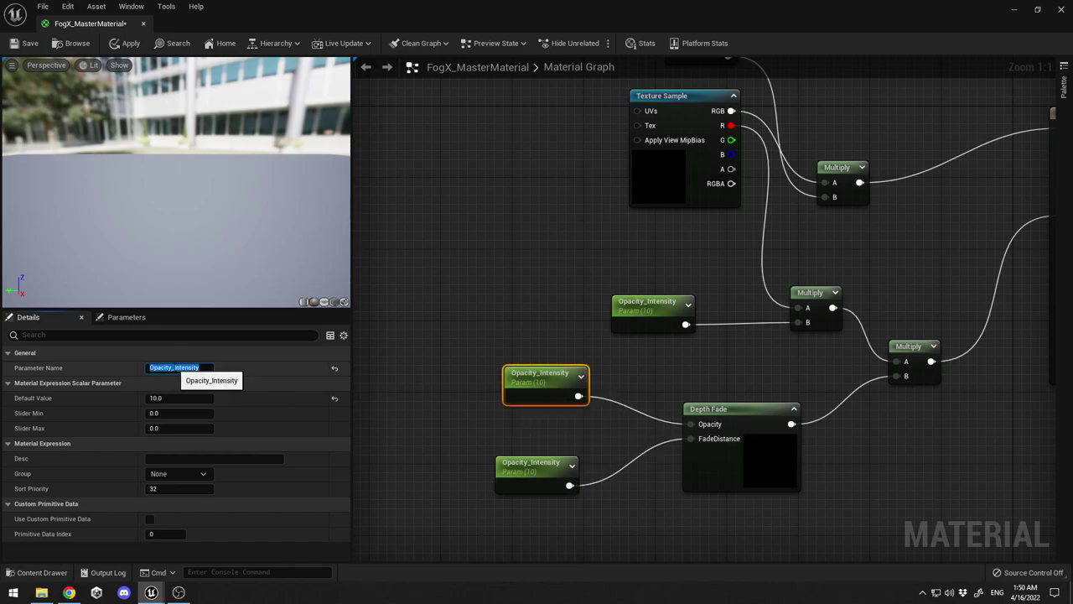
type("Depth_Opcaity")
key("Return")
left_click(531, 470)
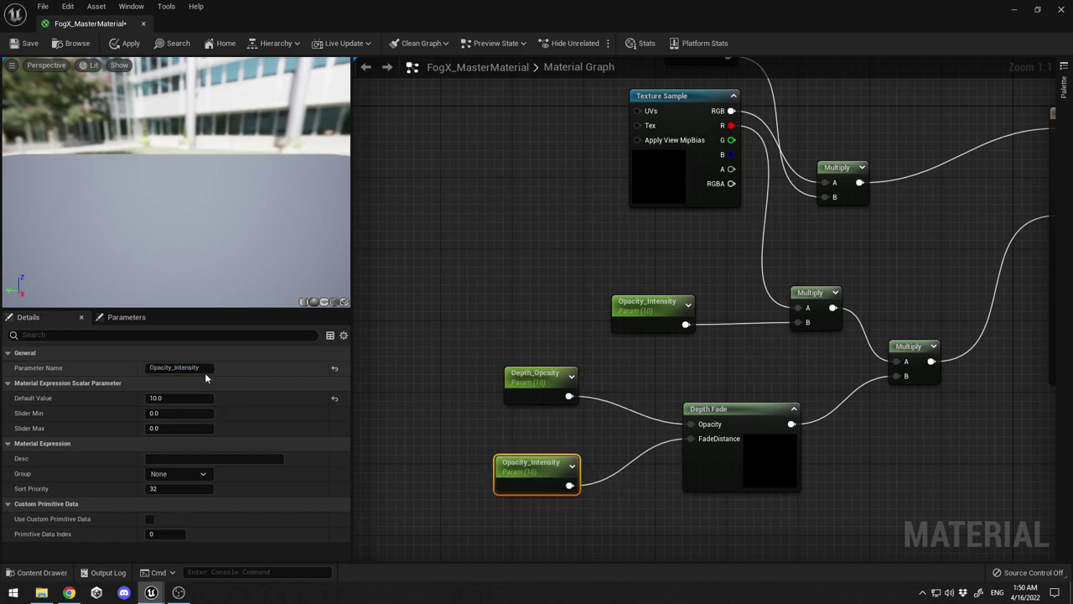
left_click(205, 365)
type("Fade")
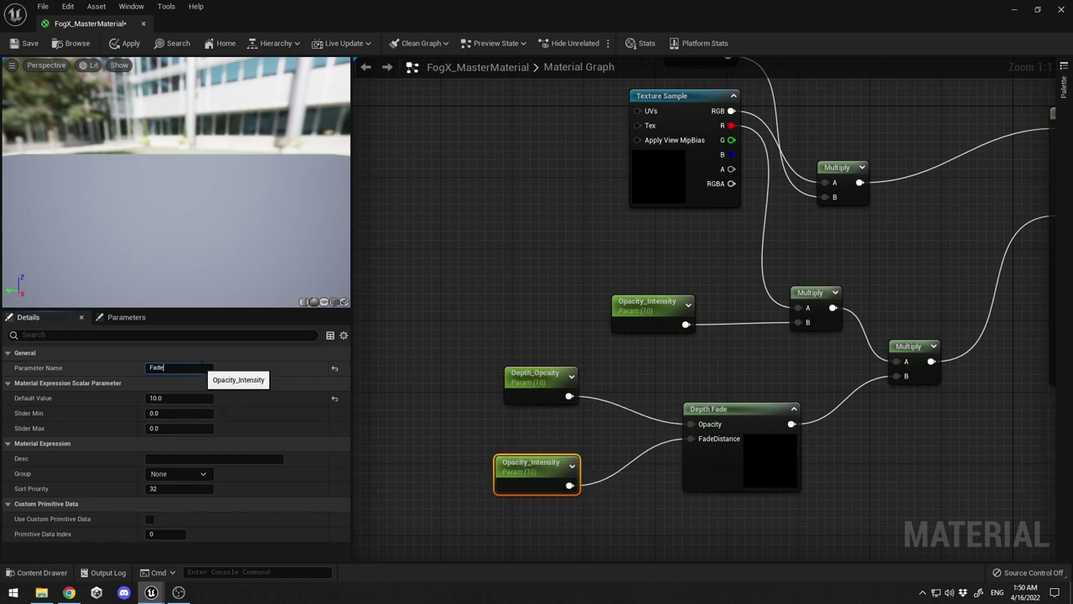
type("_Opacity")
key("Return")
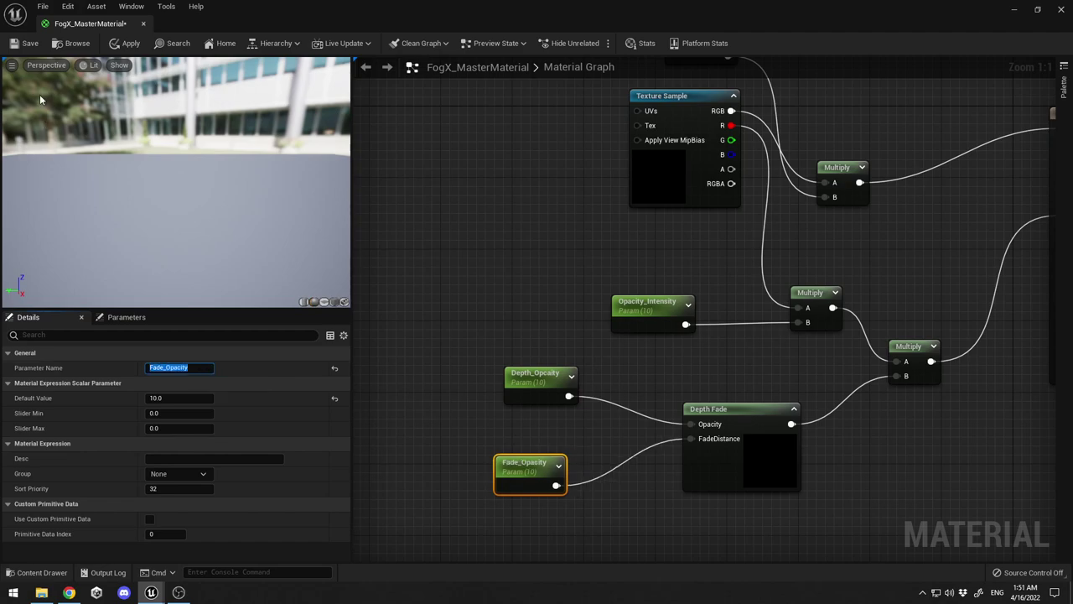
Save FogX_MasterMaterial and close the material editor.
left_click(29, 43)
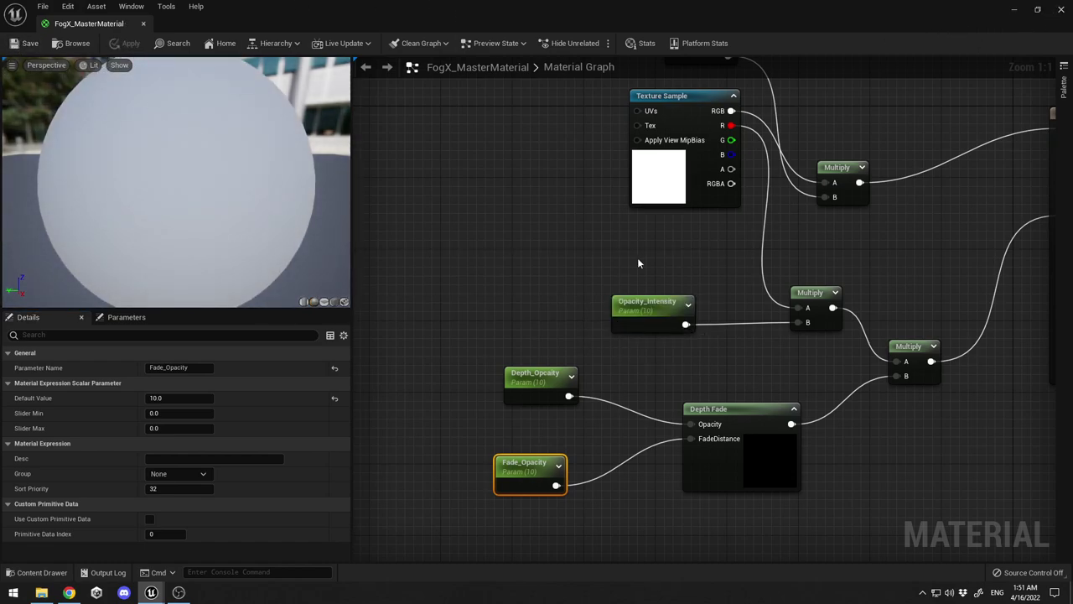
right_click_drag(636, 257, 446, 284)
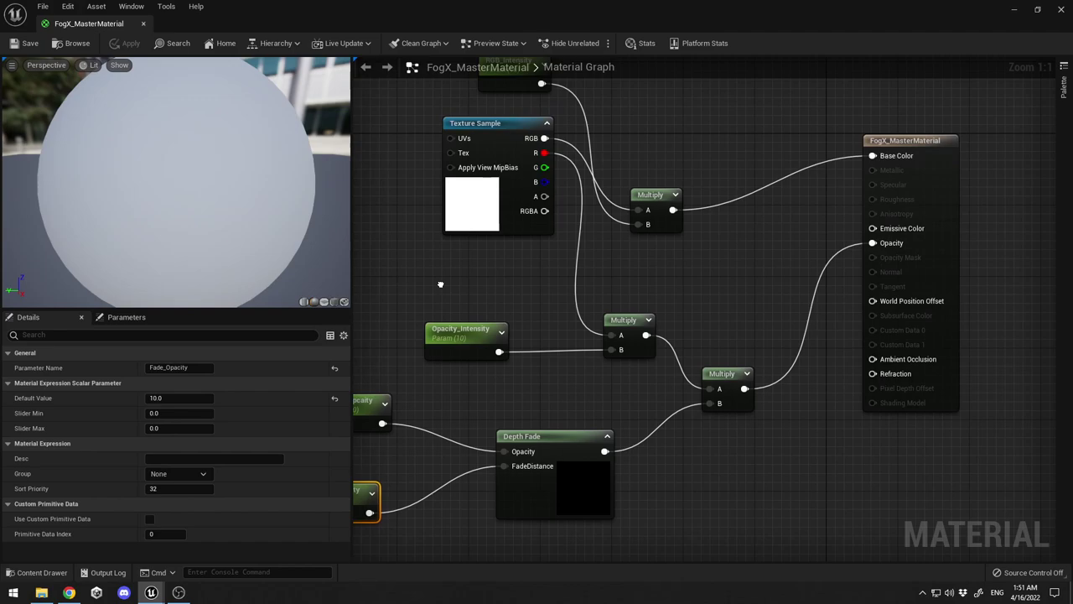
left_click(1062, 10)
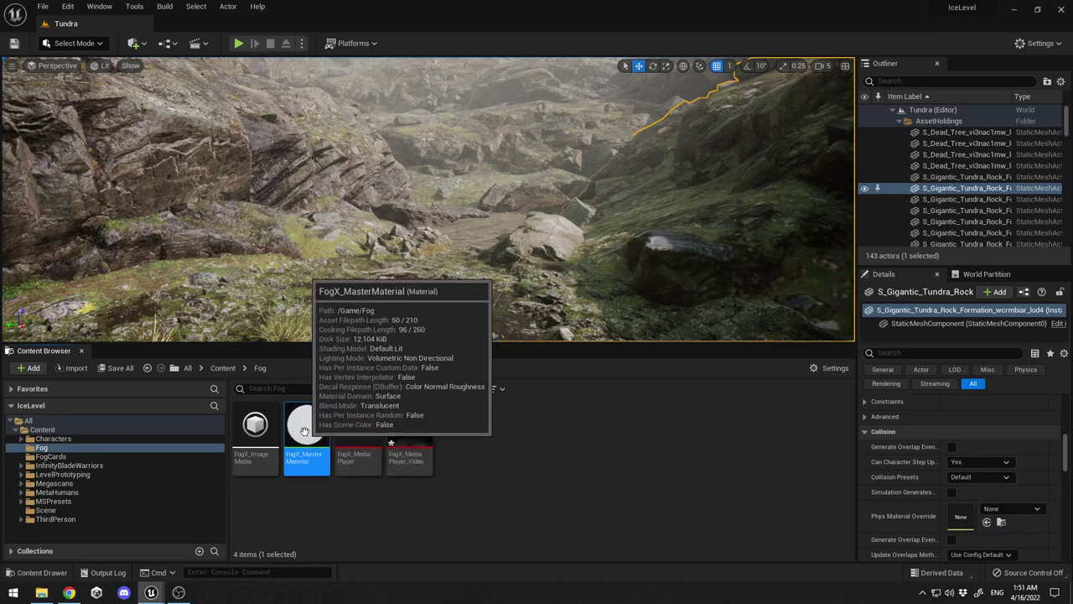
Create a material instance from FogX_MasterMaterial and name it FogX_Mat_Instance.
right_click(305, 431)
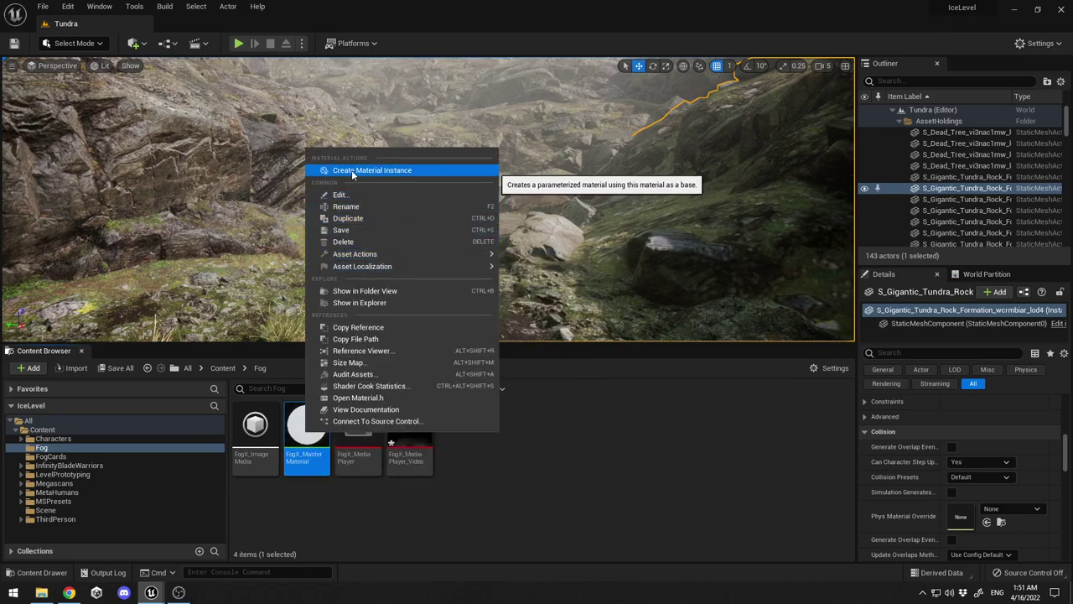
left_click(408, 173)
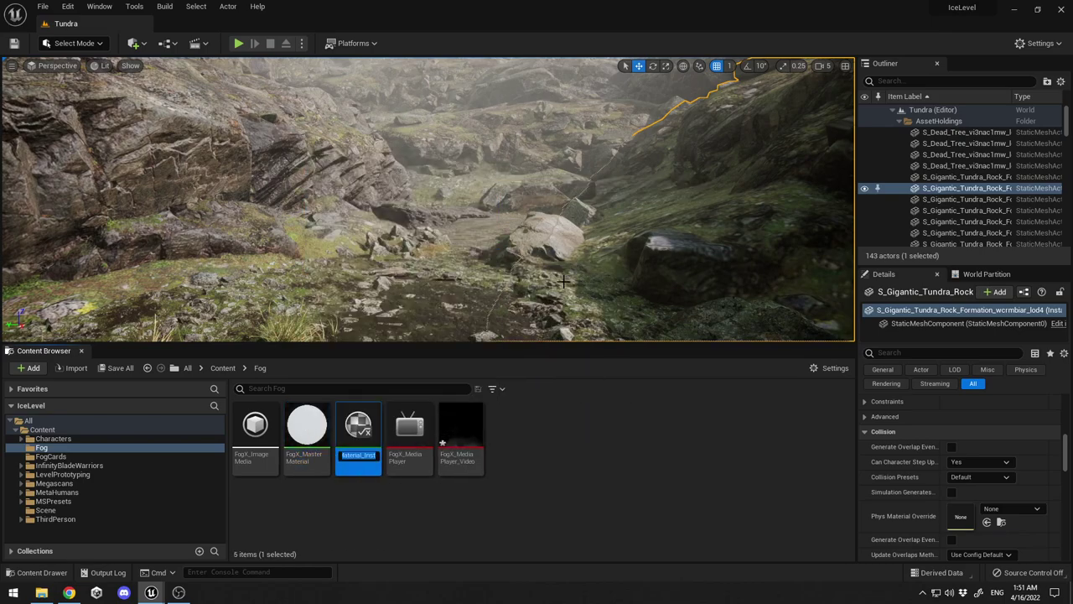
type("FogX_Mat_Instance")
key("Return")
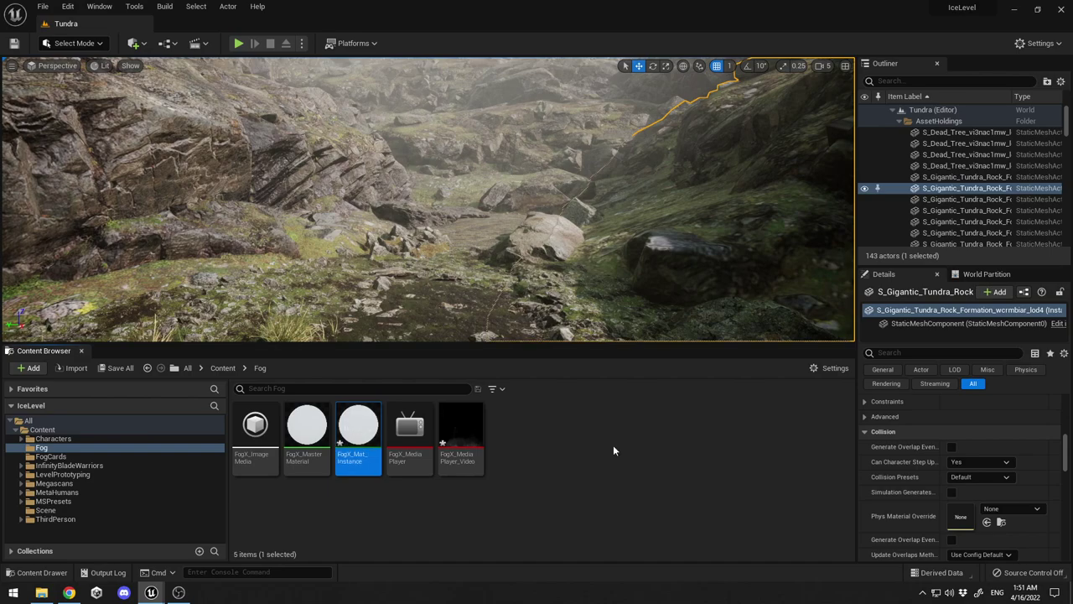
Enable the Depth_Opcaity, Fade_Opacity, Opacity_Intensity and RGB_Intensity overrides in FogX_Mat_Instance, then save and close it.
mouse_move(359, 423)
left_click(787, 146)
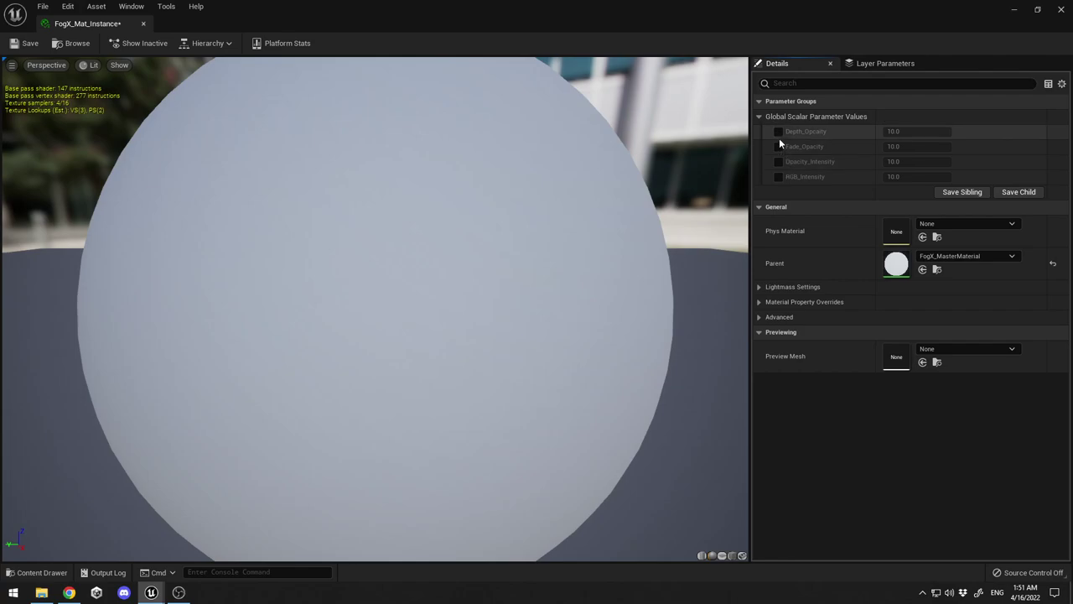
left_click(779, 132)
left_click(778, 146)
left_click(778, 161)
left_click(778, 177)
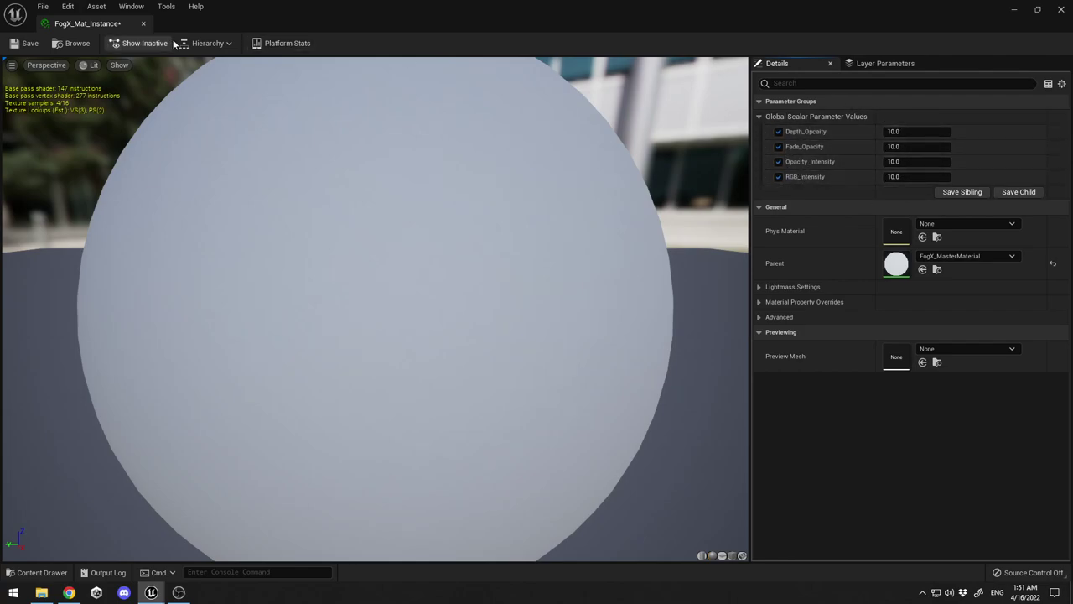
left_click(31, 45)
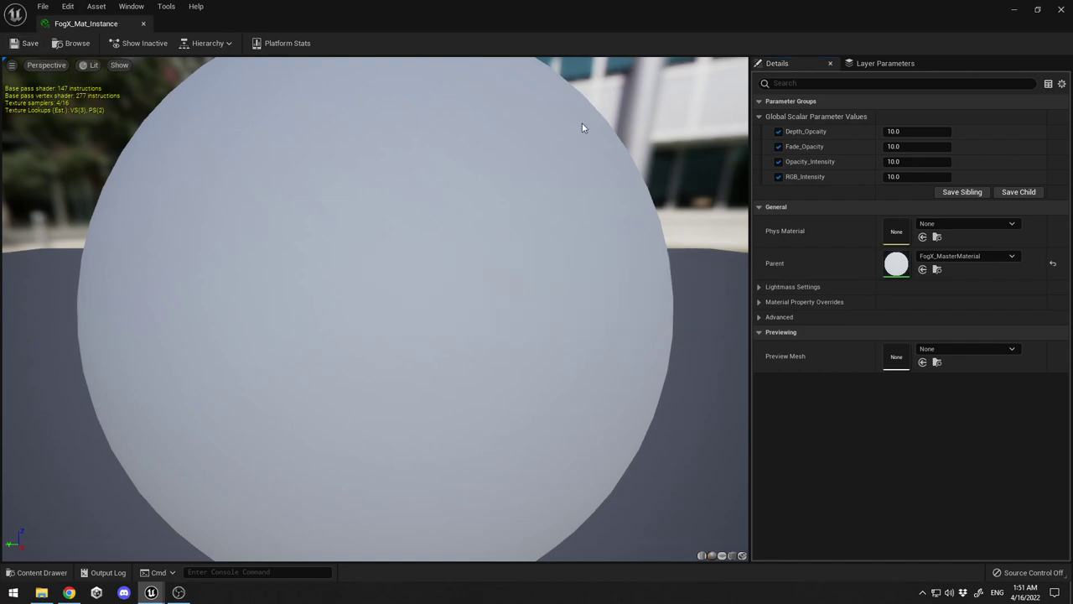
left_click(1060, 10)
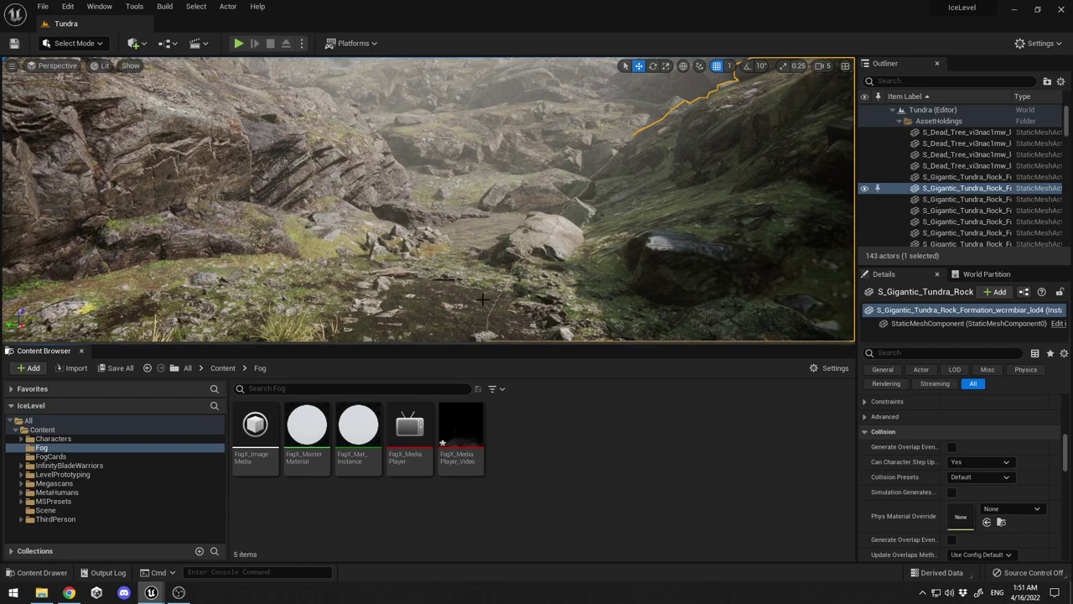
Create a Blueprint Class with Actor as its parent in the Fog folder and name it FogXBP.
scroll(483, 300, "down", 2)
right_click(541, 419)
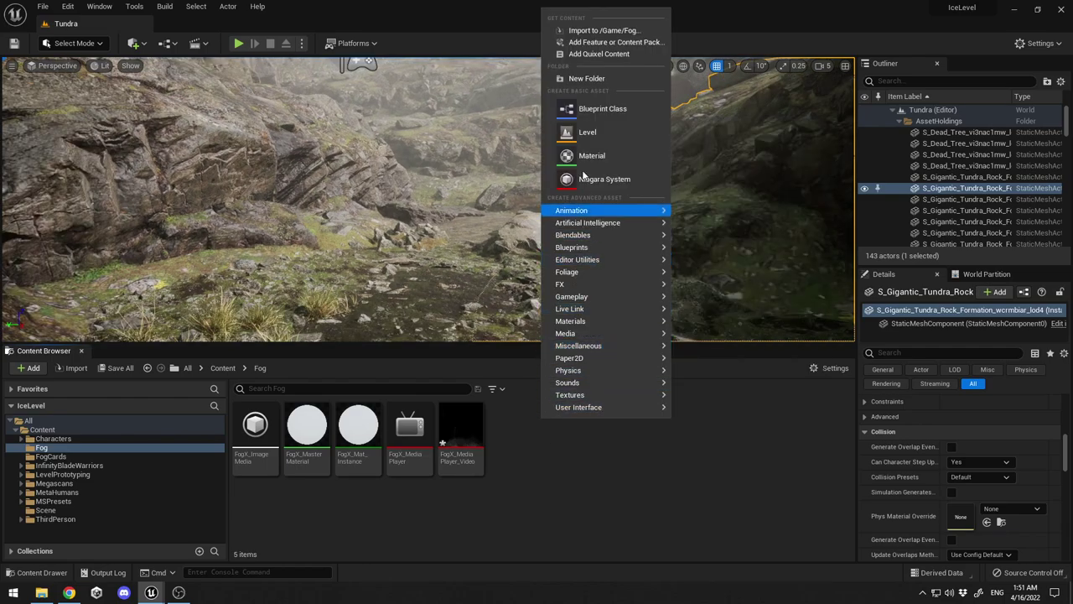
left_click(597, 109)
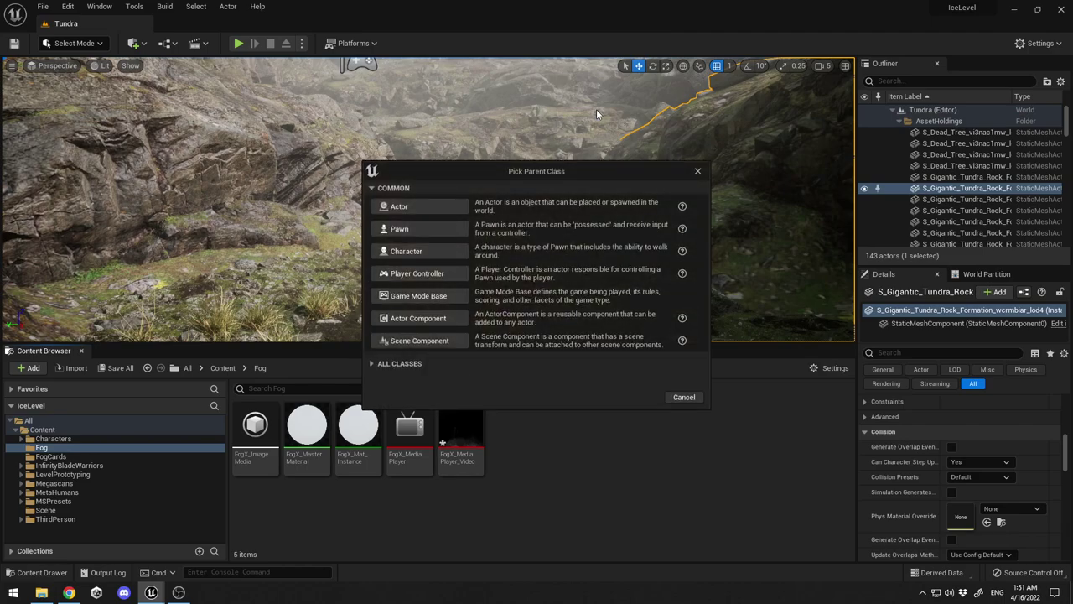
left_click(417, 208)
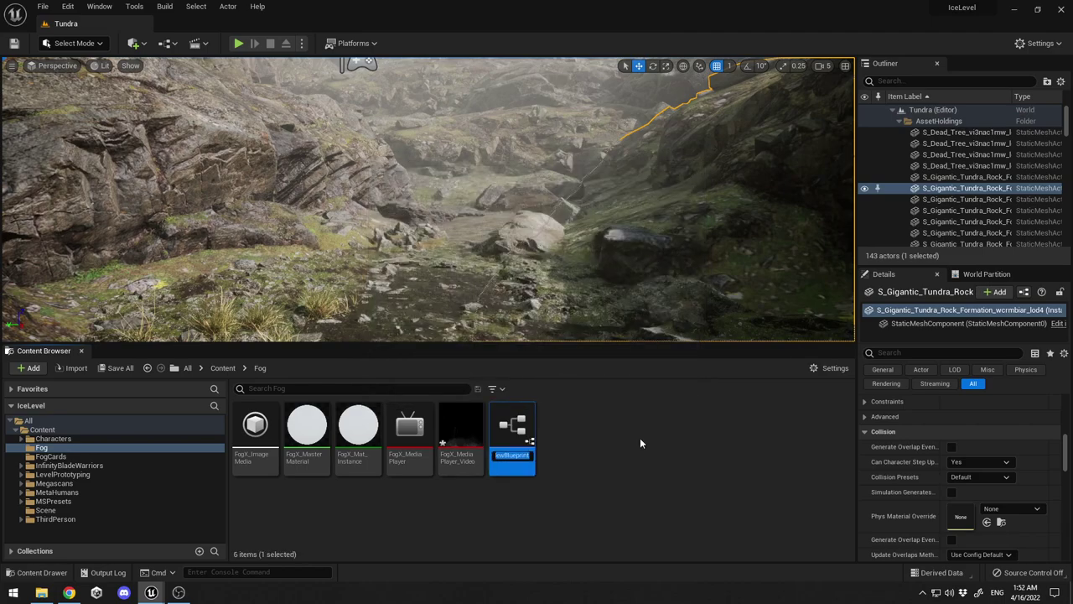
type("FogX_BP")
key("Return")
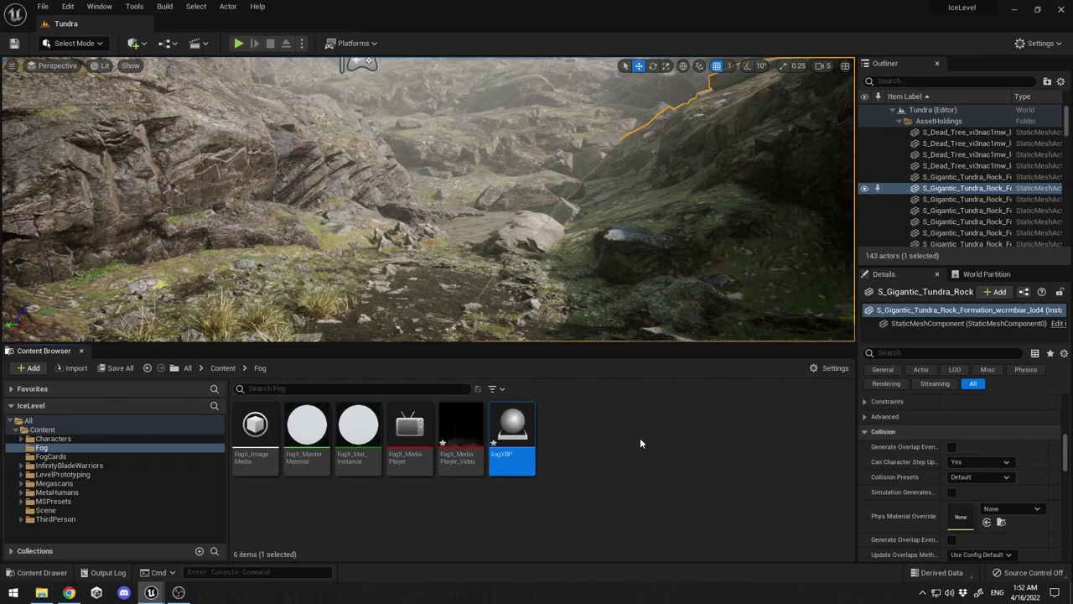
Open FogXBP and delete the Event ActorBeginOverlap and Event Tick nodes from its Event Graph.
double_click(516, 436)
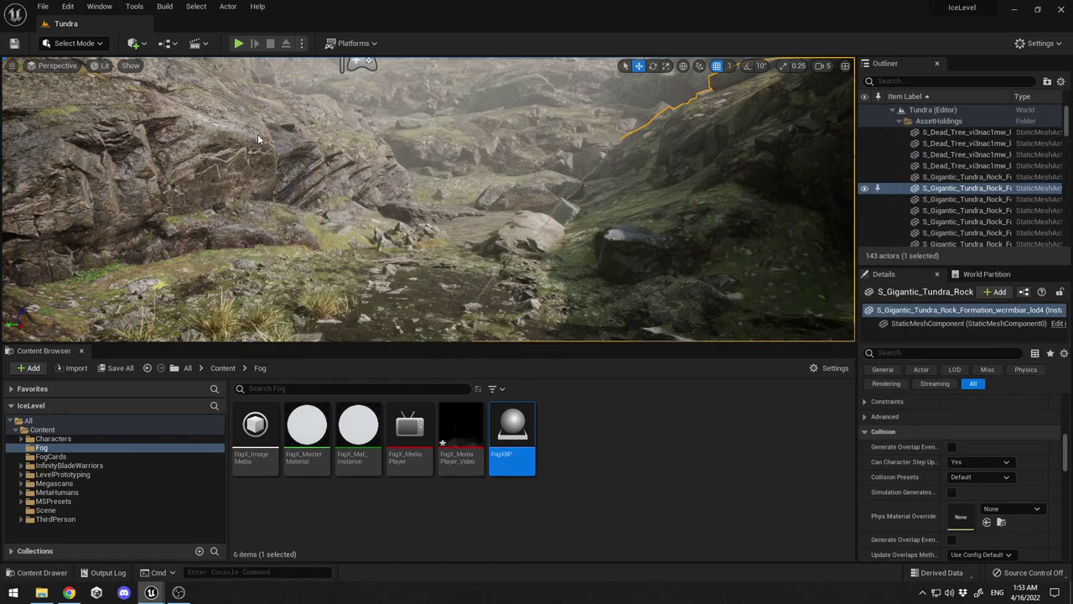
left_click(655, 134)
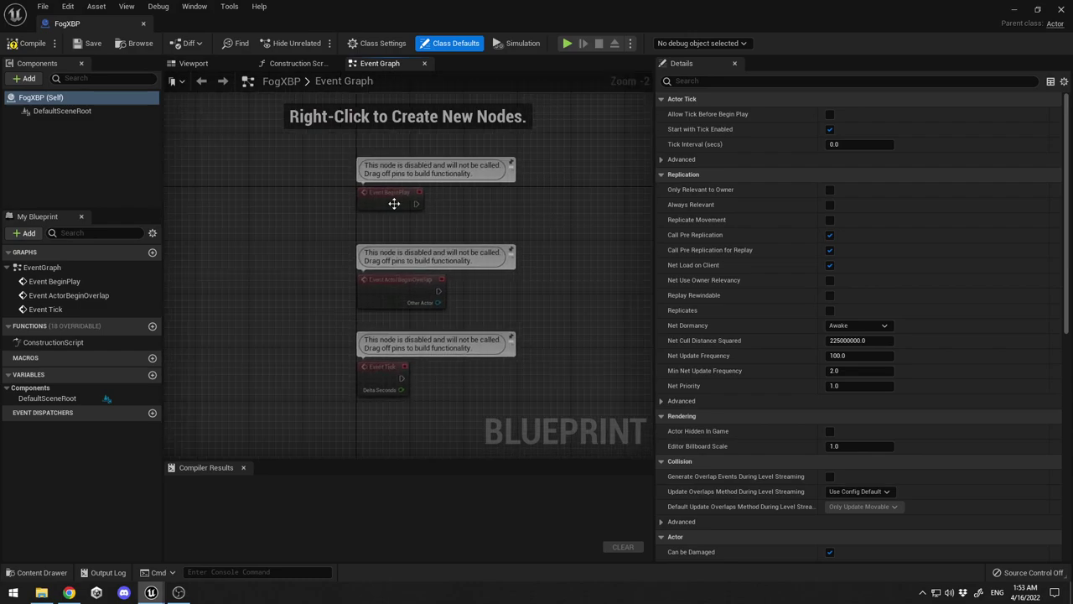
mouse_move(559, 295)
right_mouse_down()
mouse_move(529, 307)
mouse_move(560, 291)
right_mouse_up()
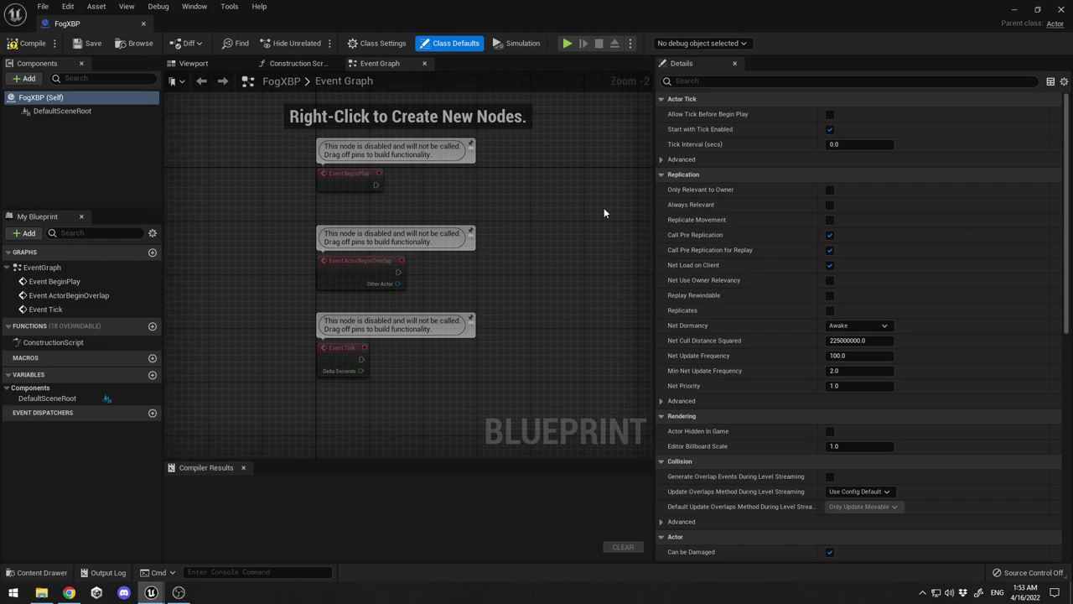
right_click_drag(501, 239, 518, 272)
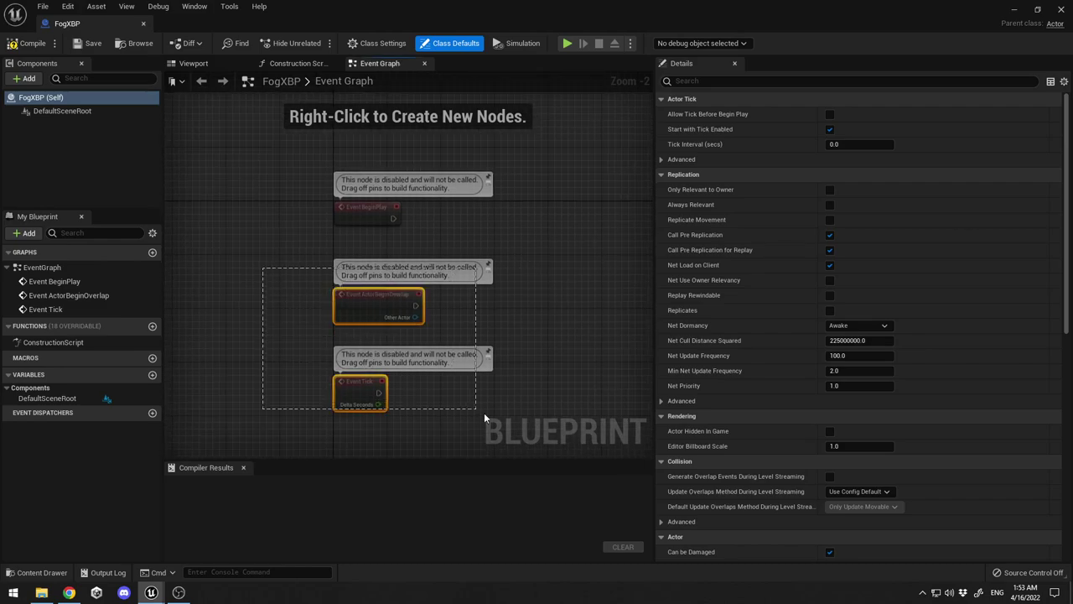
left_click_drag(519, 425, 519, 425)
key("Delete")
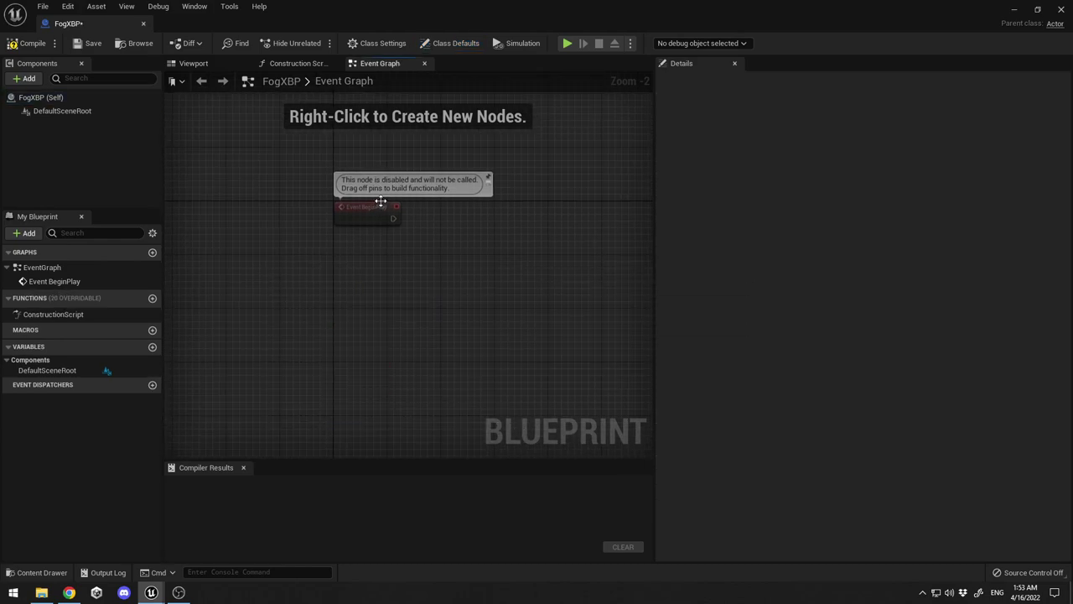
Add a Plane component under DefaultSceneRoot in FogXBP, keeping the name Plane.
scroll(368, 220, "up", 2)
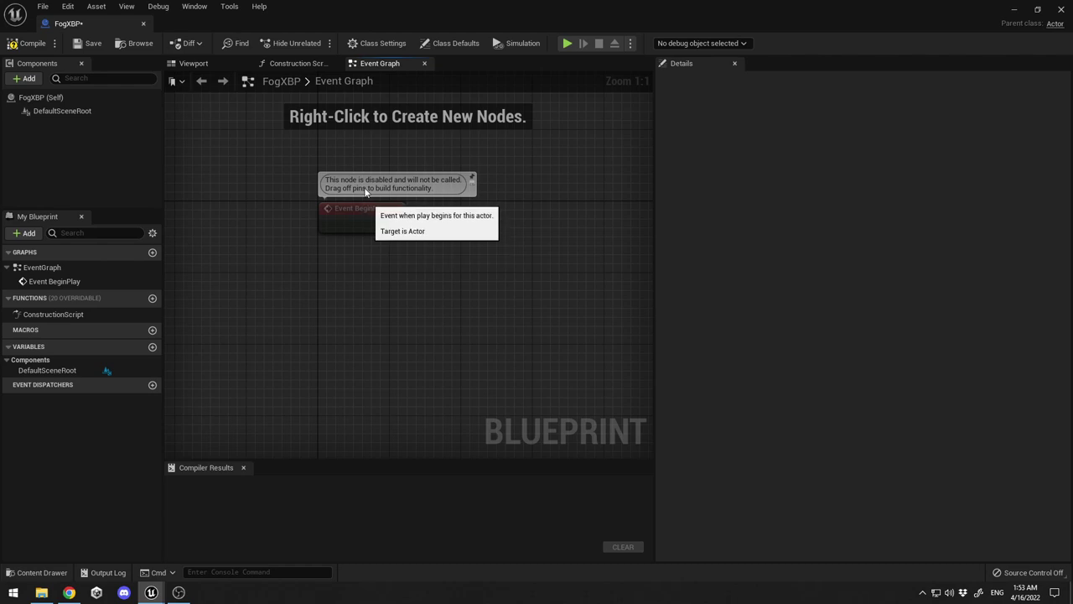
left_click(35, 97)
left_click(27, 78)
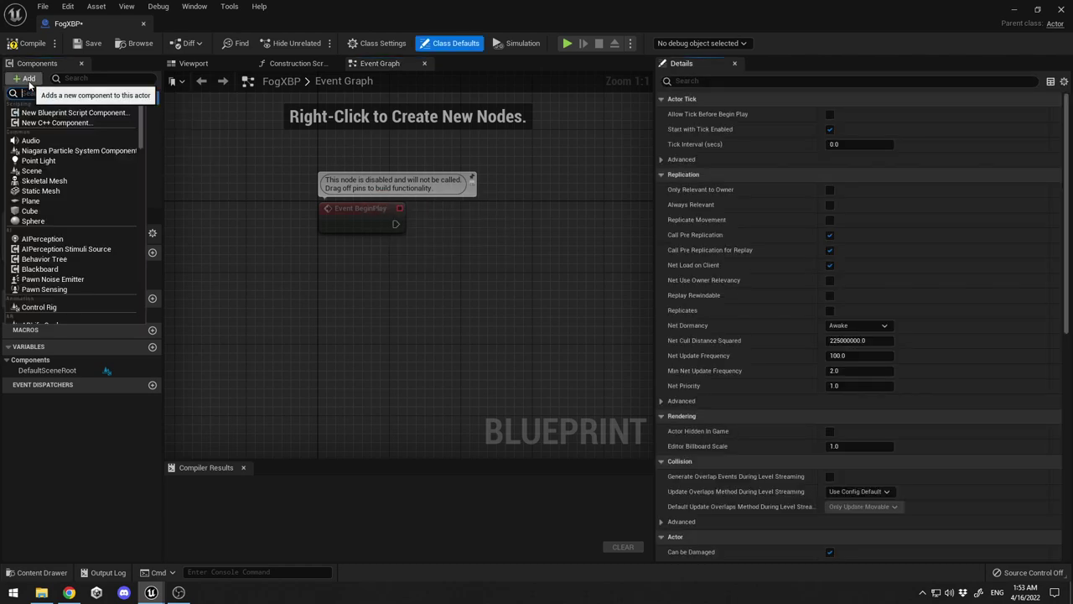
left_click(37, 204)
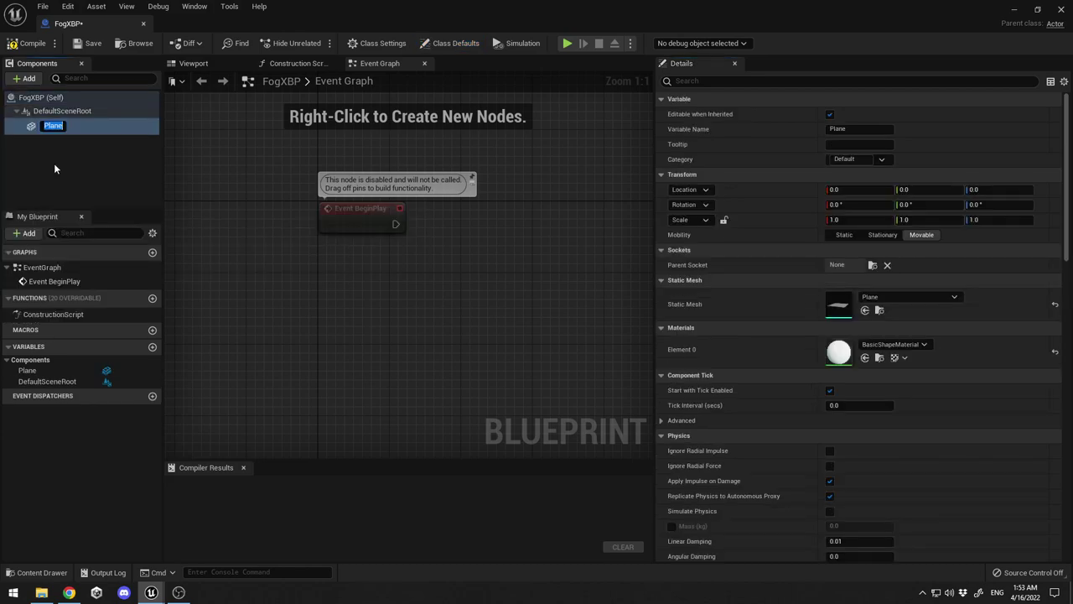
left_click(96, 159)
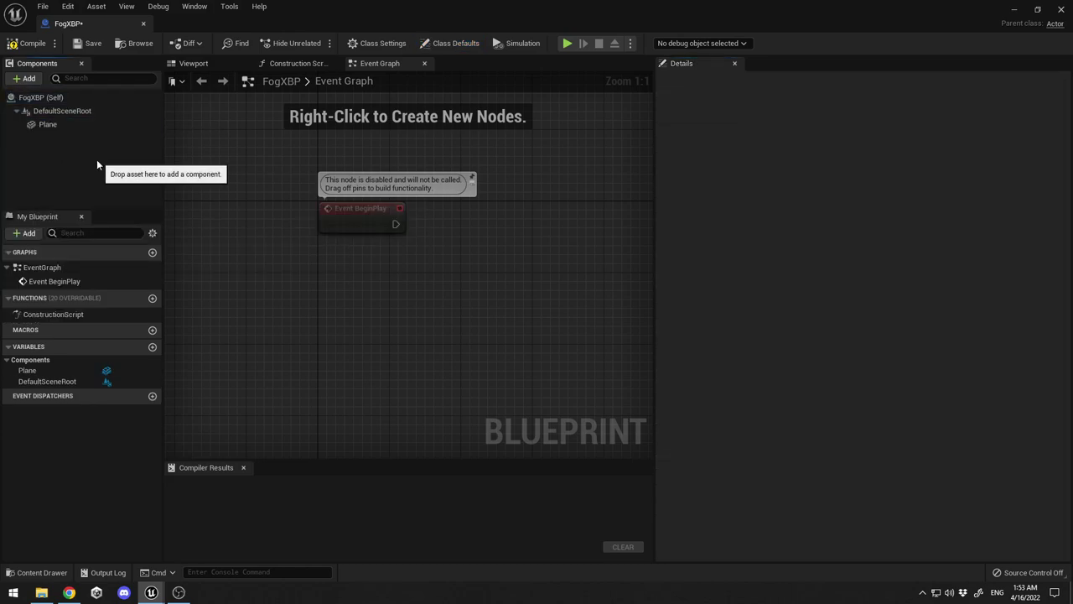
Examine the Plane component in the blueprint's 3D preview, then return to the Event Graph.
left_click(44, 124)
left_click(189, 67)
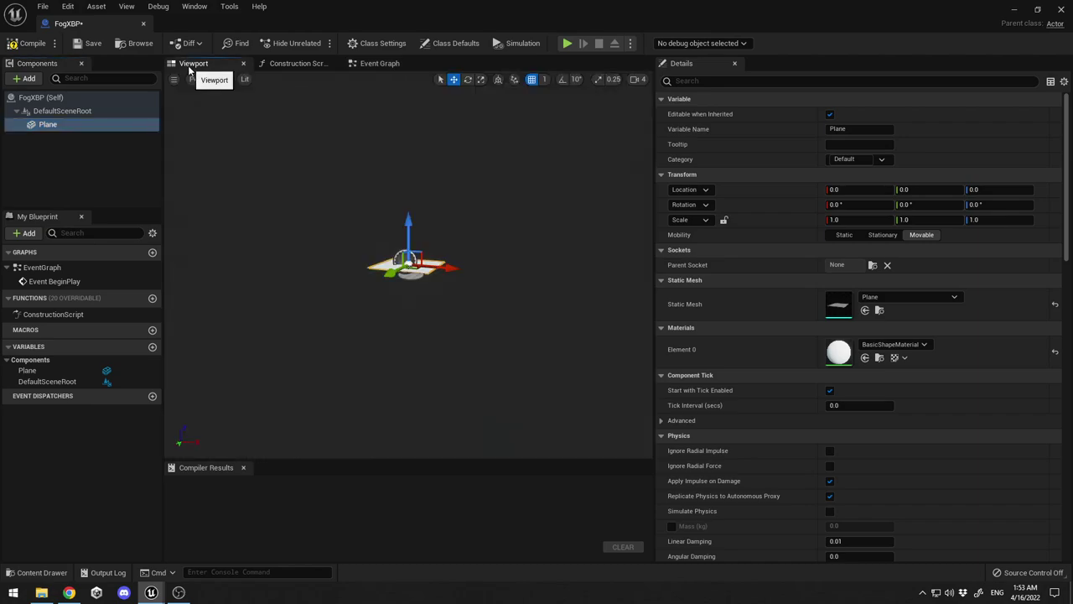
right_click_drag(450, 285, 470, 323)
key("w")
key("s")
mouse_move(455, 181)
right_mouse_down()
mouse_move(455, 159)
mouse_move(454, 181)
right_mouse_up()
right_click_drag(402, 112, 403, 111)
left_click(380, 65)
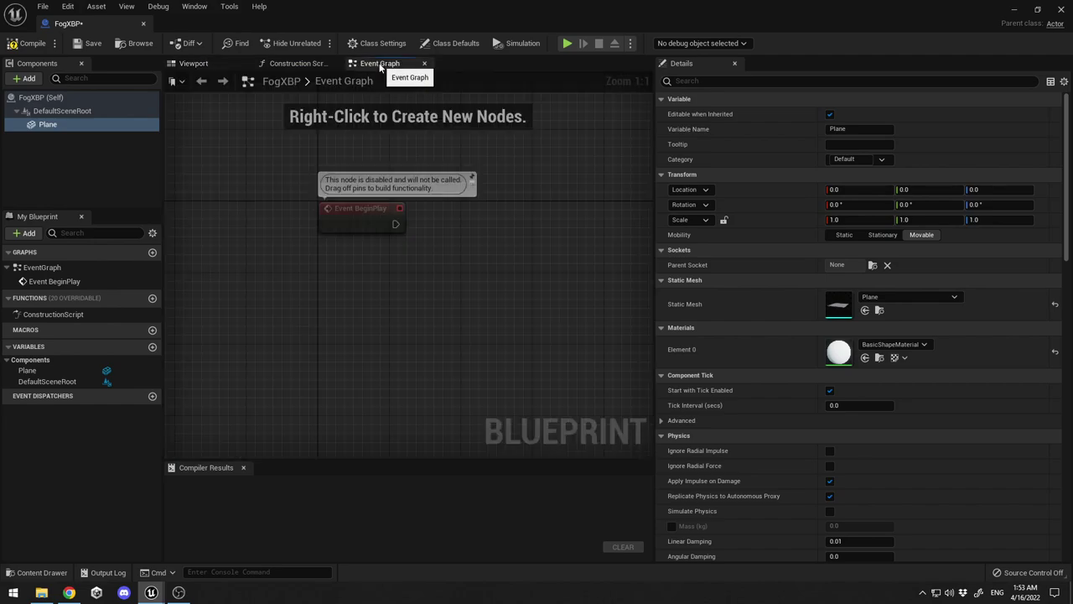
Create a variable named MediaPlayerX in FogXBP and set its type to Media Player Object Reference.
right_click_drag(389, 283, 351, 293)
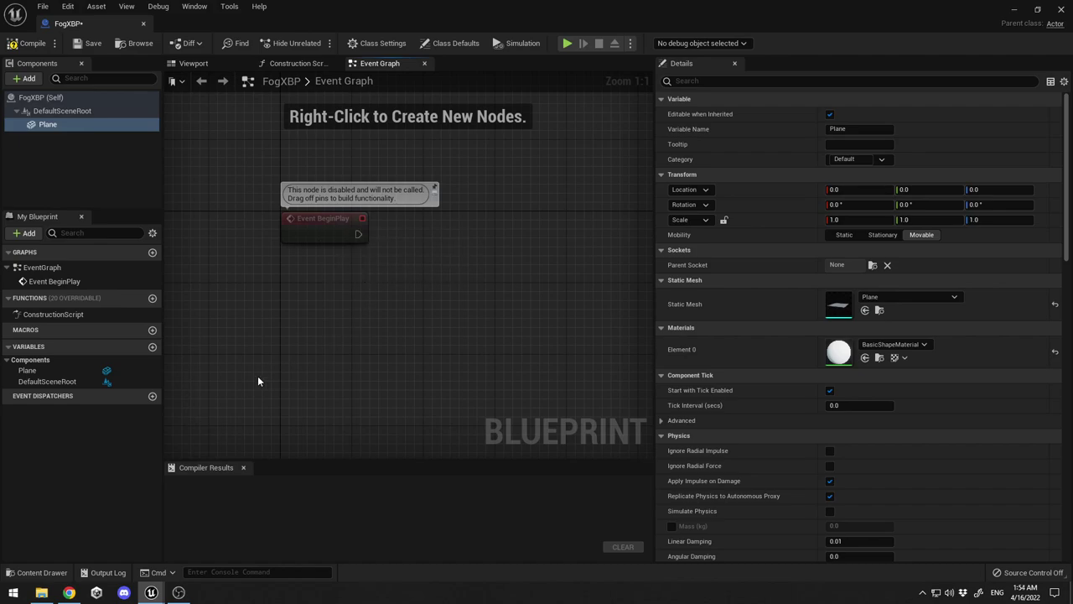
left_click(152, 347)
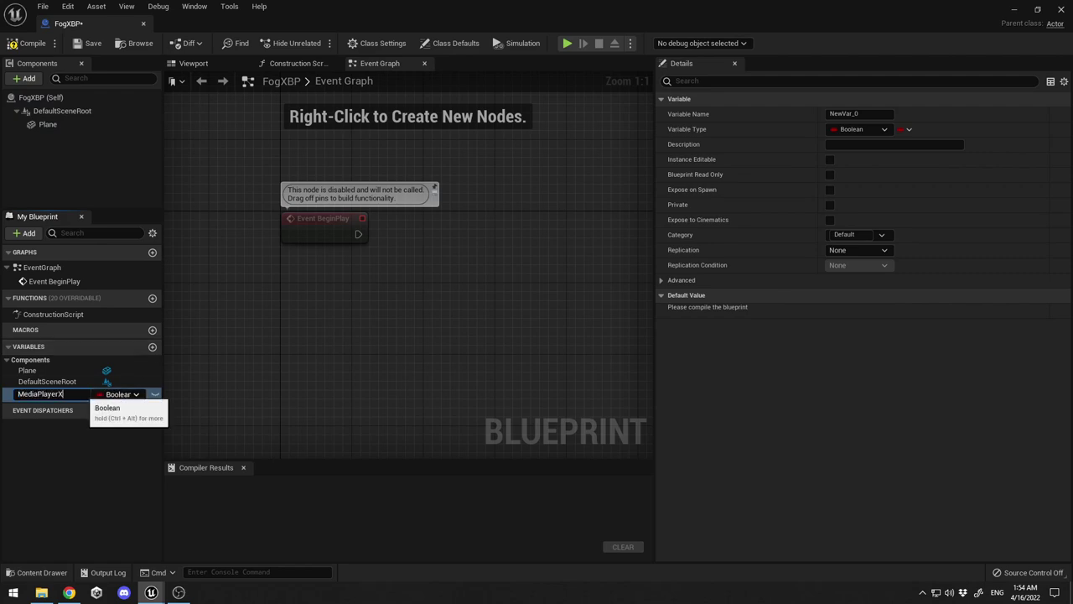
key("Return")
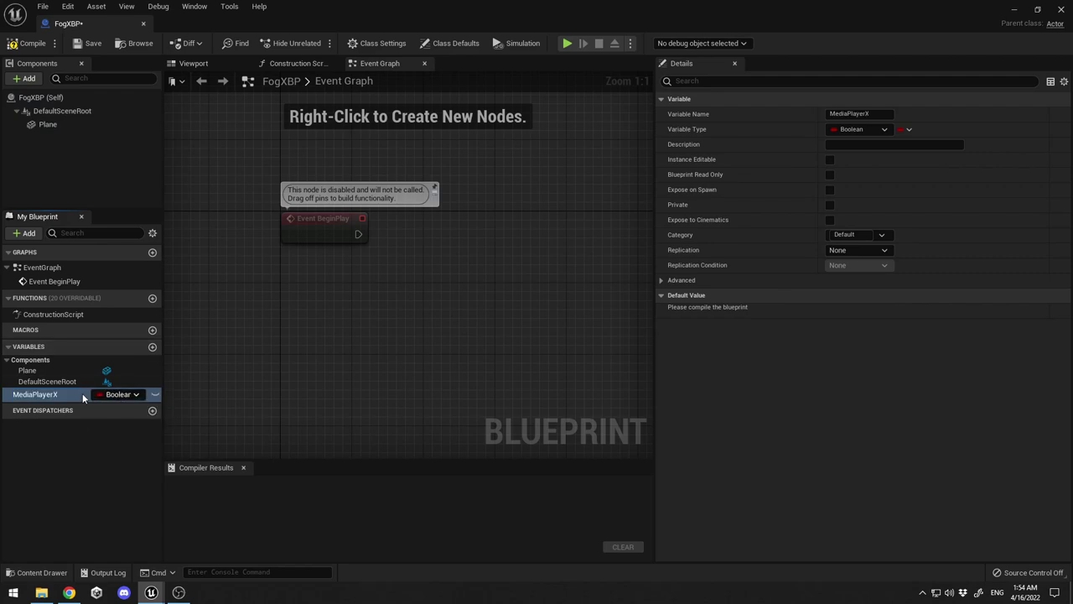
left_click(134, 395)
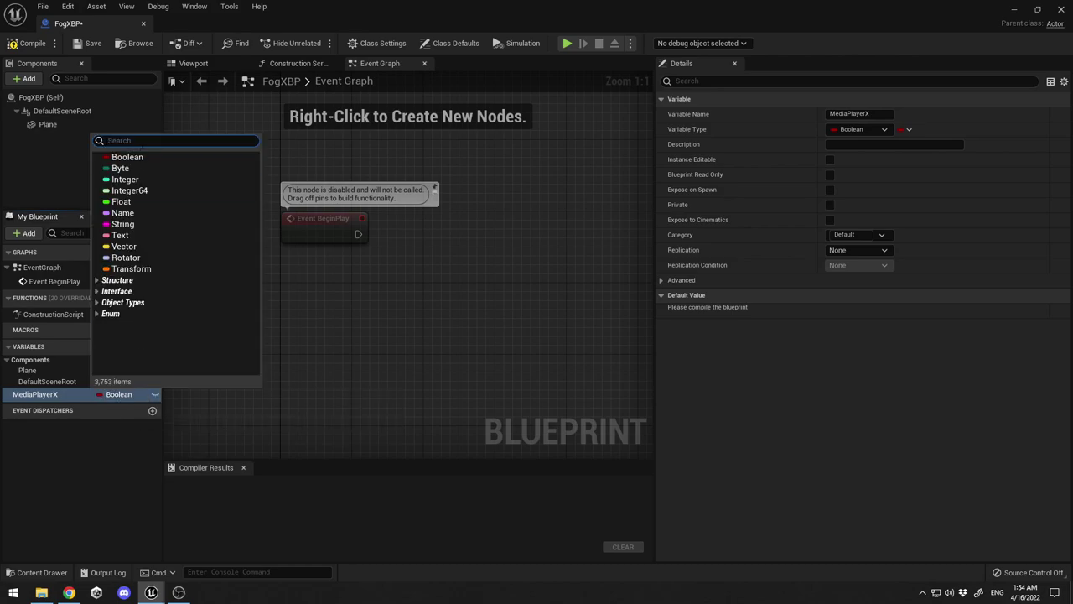
type("mediaplayer")
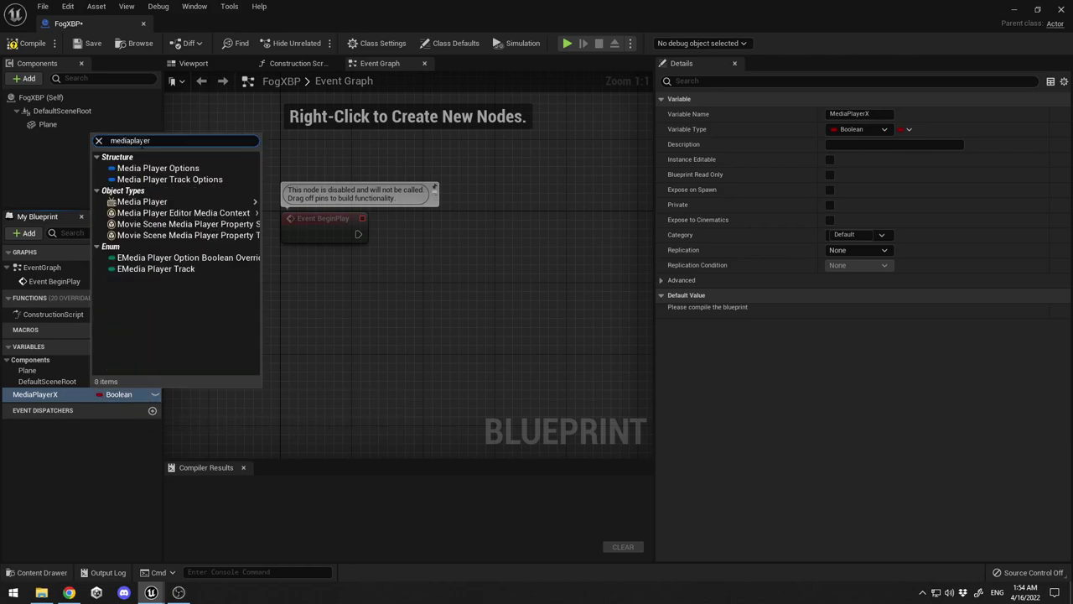
mouse_move(141, 203)
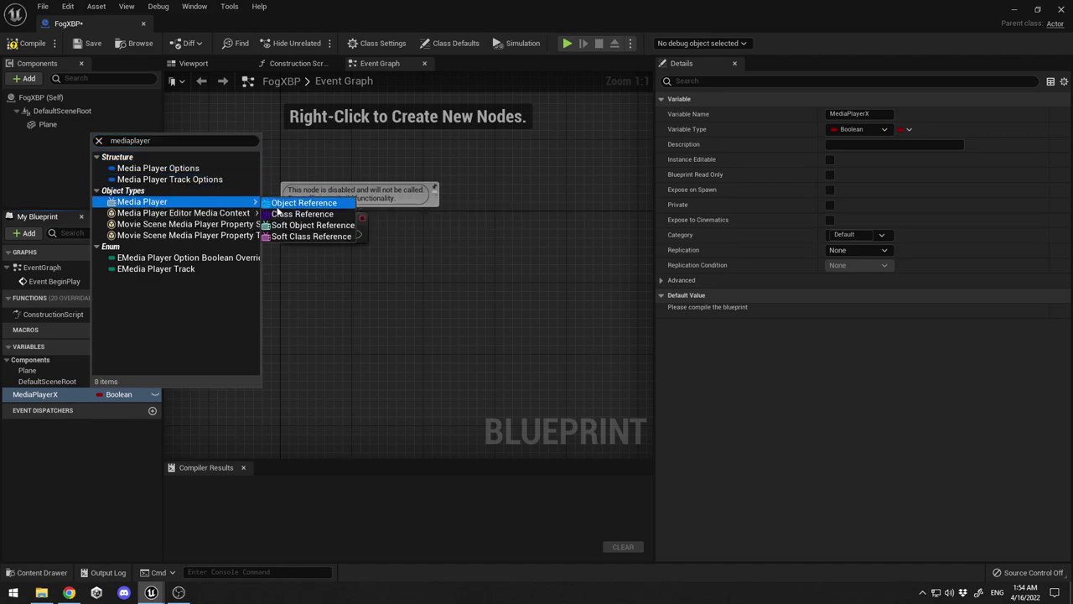
left_click(303, 203)
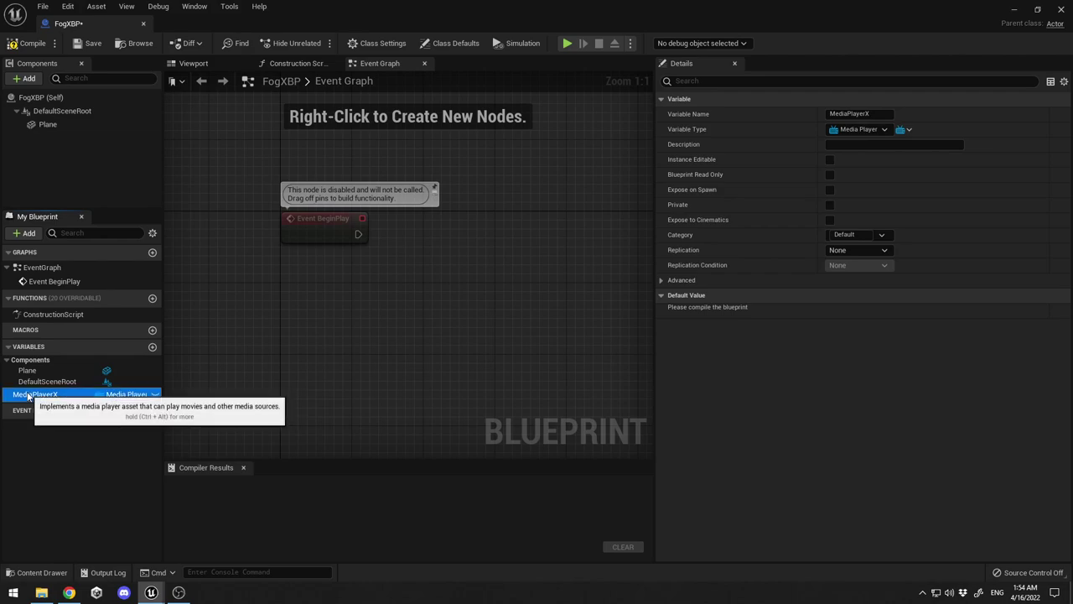
Place a Get MediaPlayerX node in the Event Graph below Event BeginPlay.
left_click_drag(109, 394, 296, 359)
left_click_drag(324, 287, 322, 289)
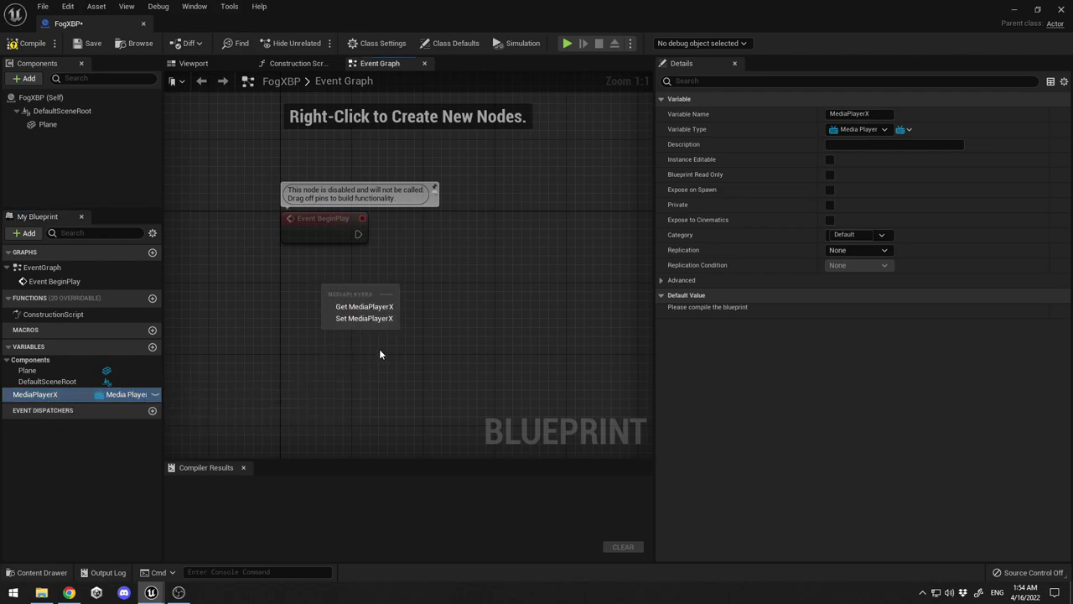
left_click(359, 307)
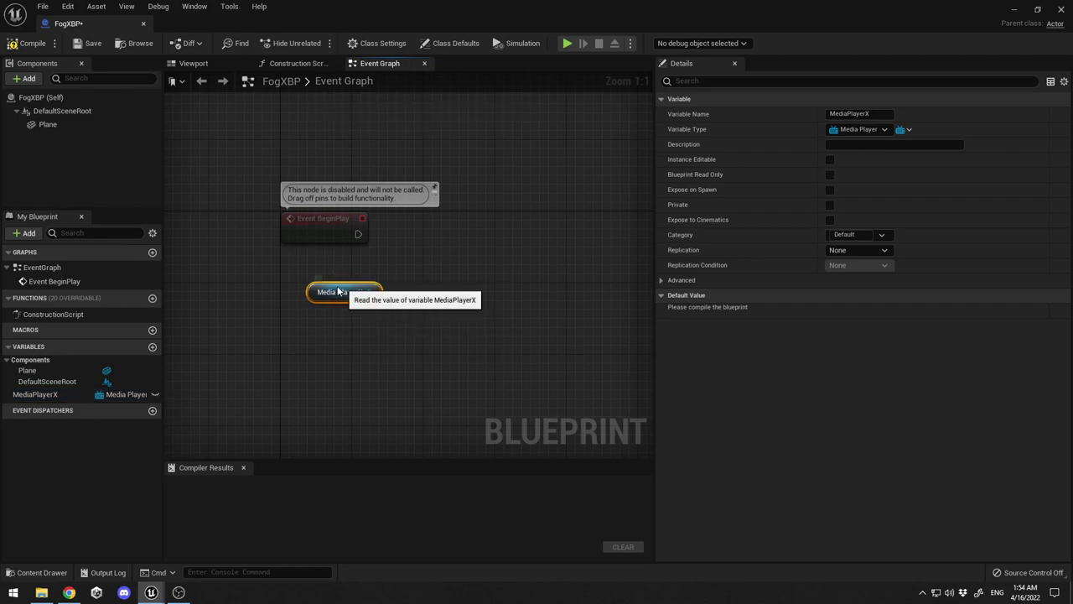
left_click_drag(360, 300, 316, 308)
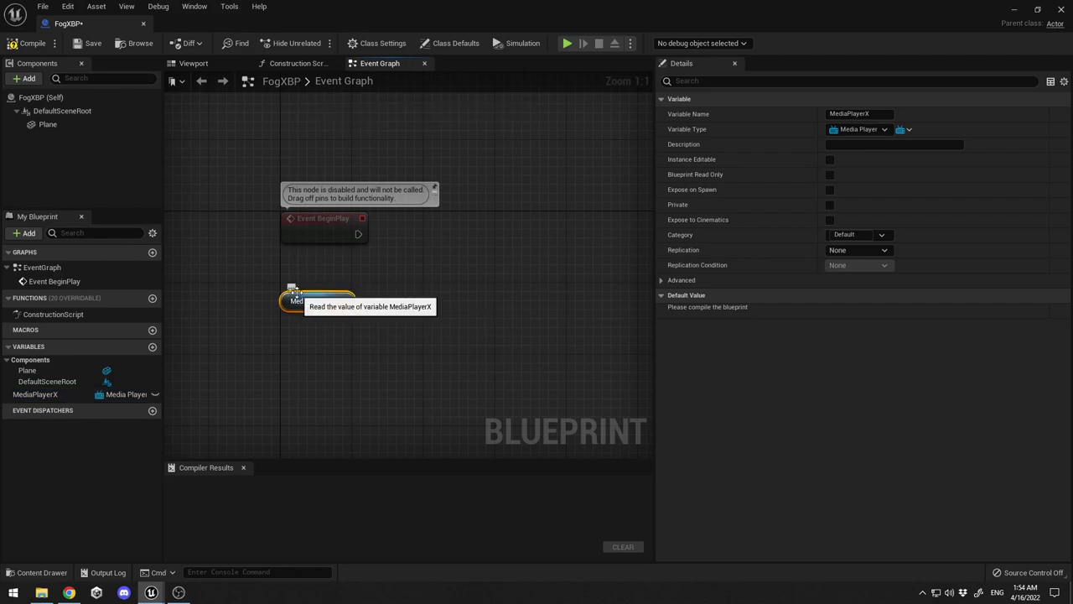
right_click_drag(414, 304, 362, 329)
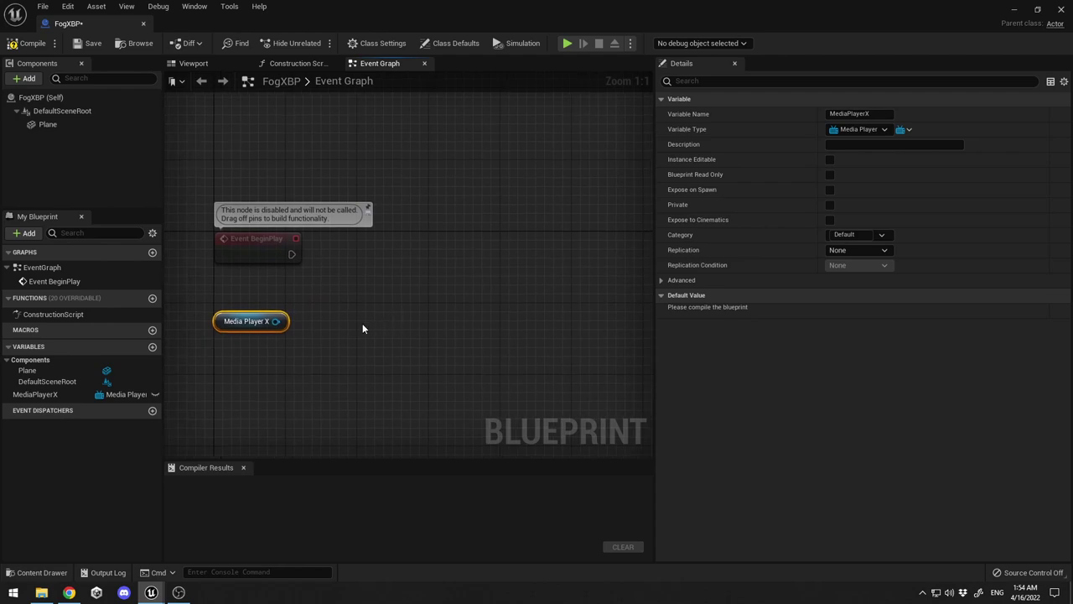
Add an Open Source node targeting Media Player X and connect Event BeginPlay to its execution input.
left_click_drag(276, 324, 425, 258)
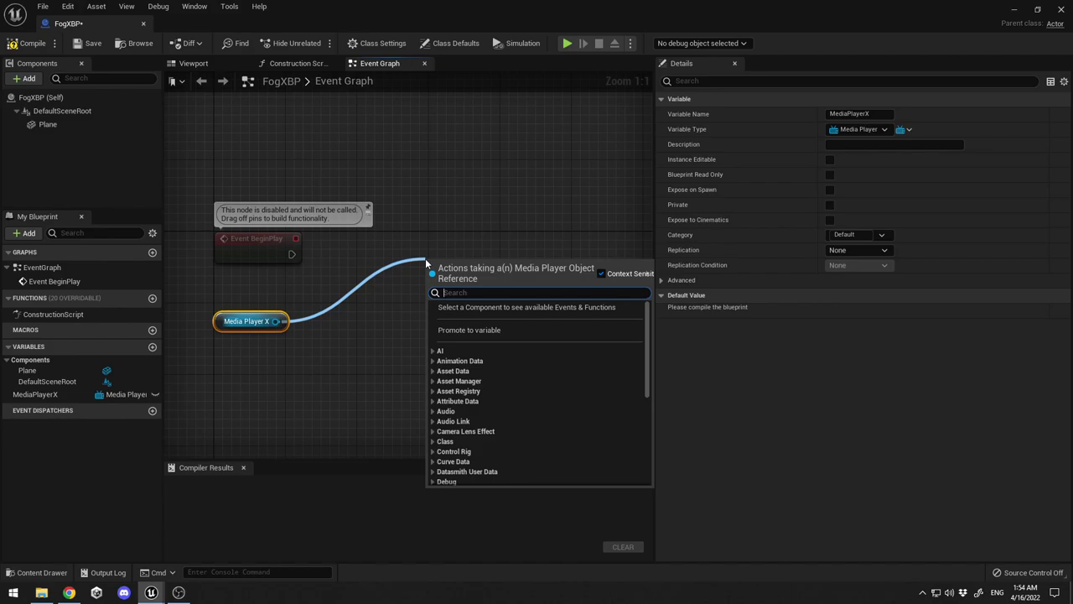
type("open sour")
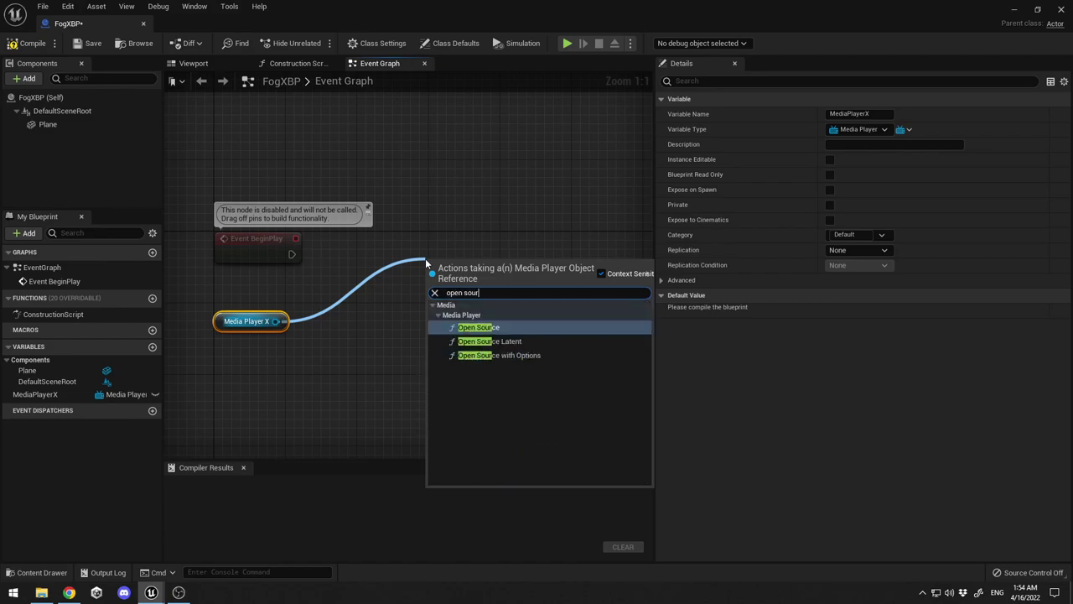
key("Return")
left_click_drag(517, 265, 473, 266)
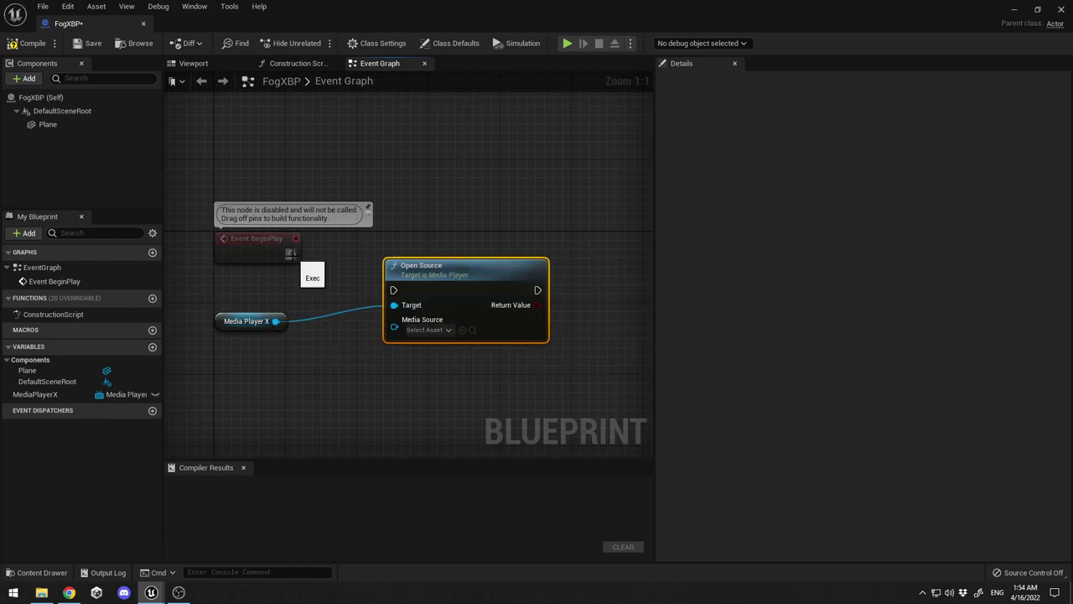
left_click_drag(351, 280, 395, 291)
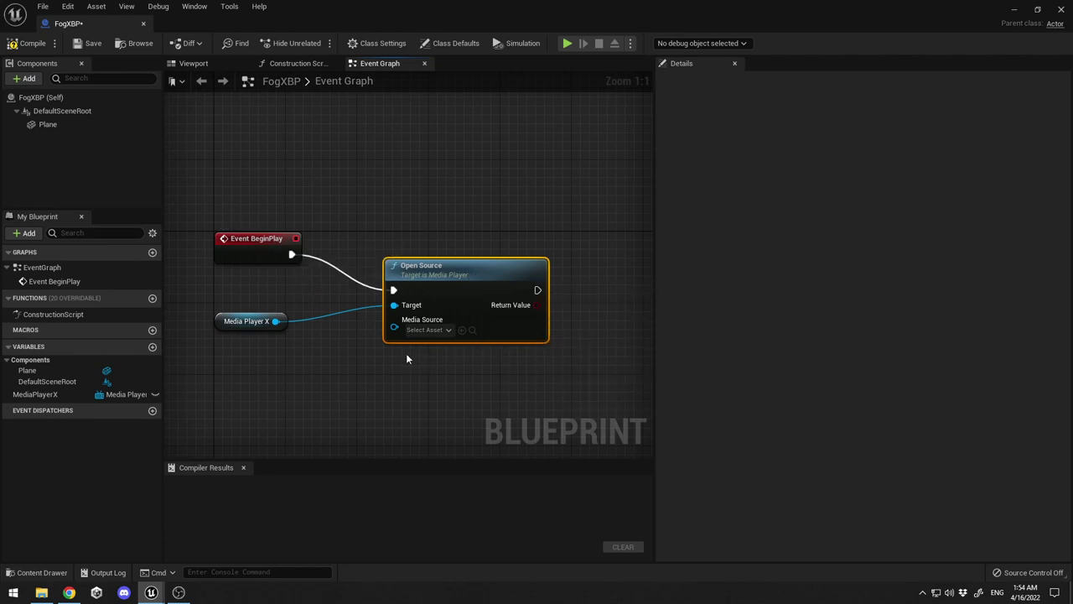
Set the Open Source node's Media Source to FogX_ImageMedia and compile the blueprint.
left_click(429, 331)
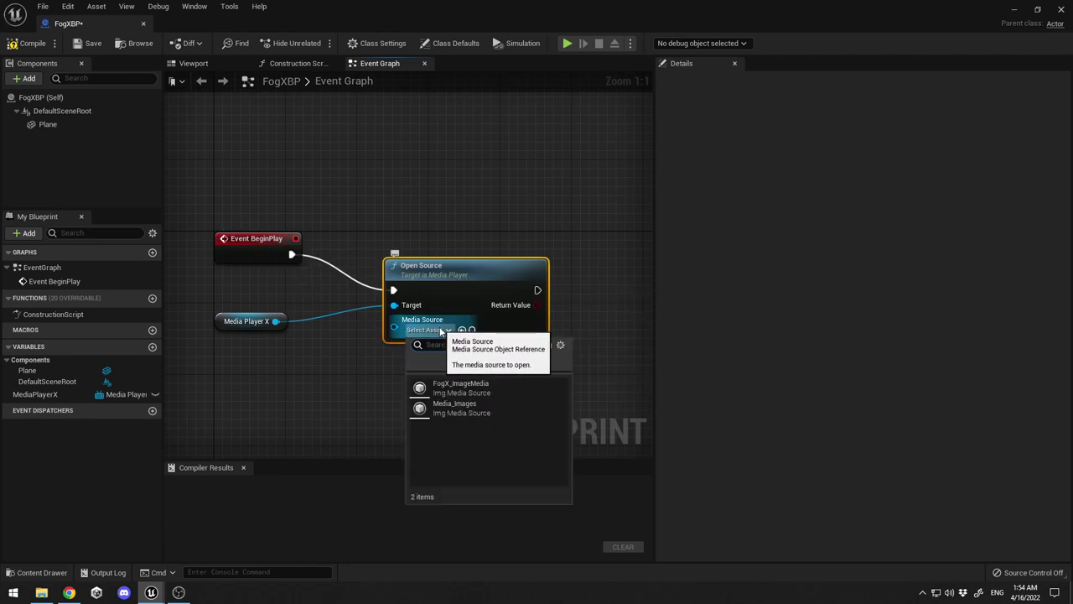
left_click(475, 386)
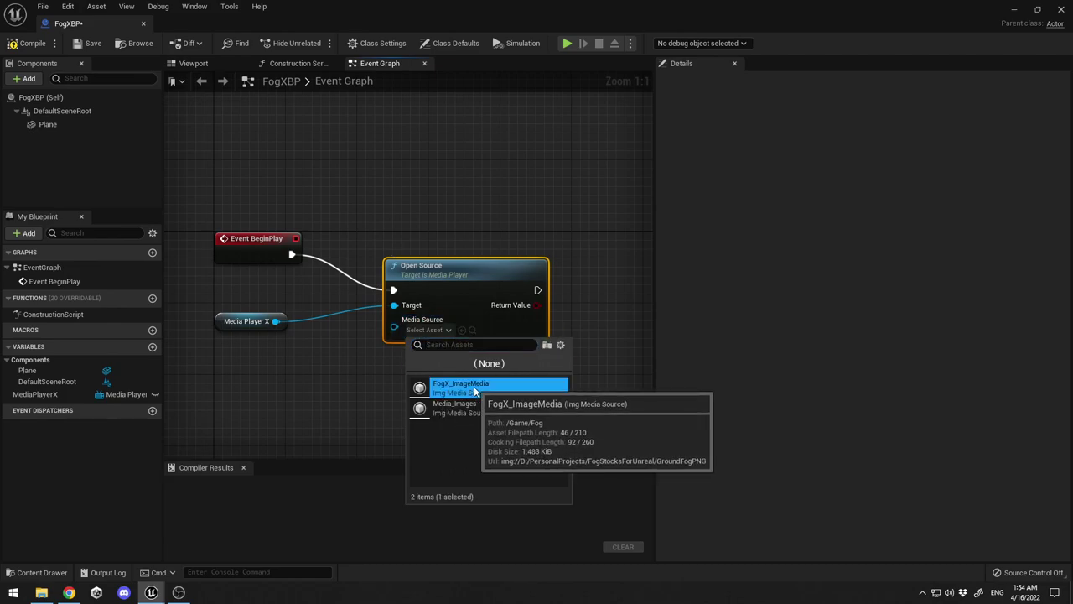
left_click(260, 321)
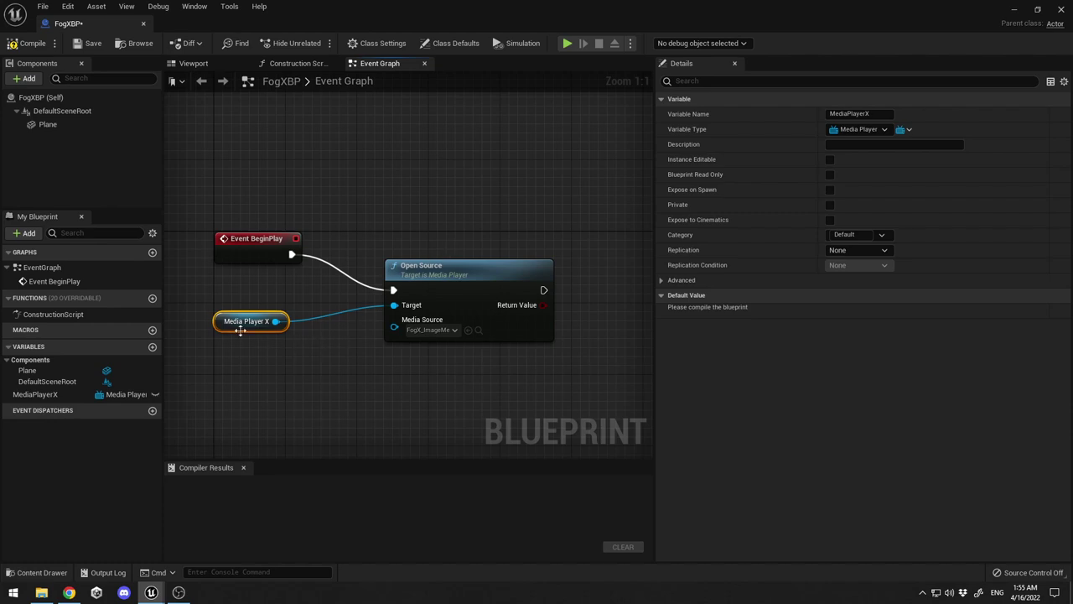
left_click(473, 268)
left_click(25, 47)
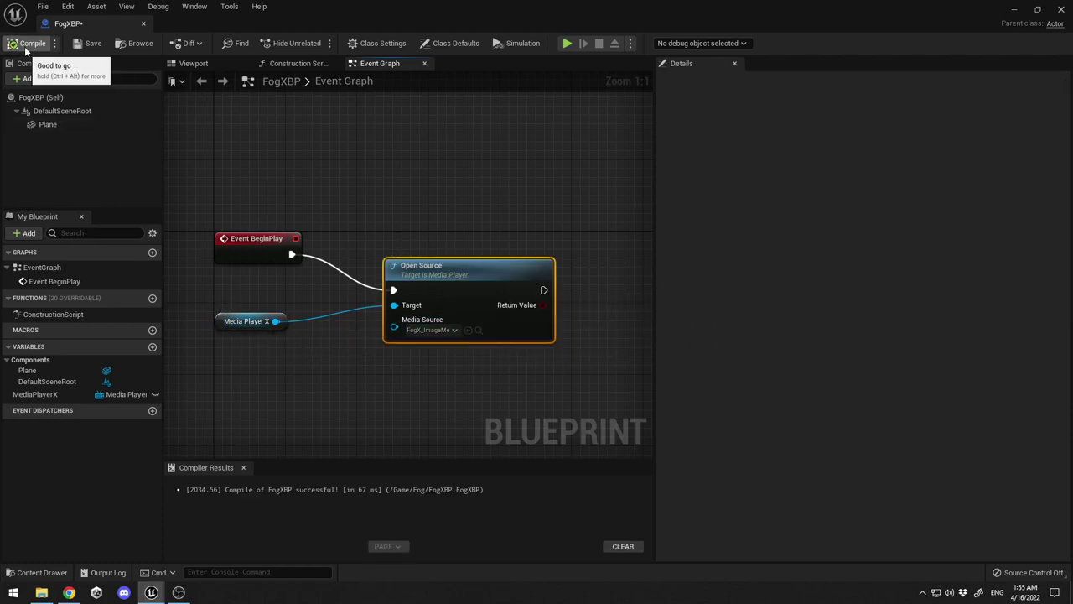
Set the default value of the MediaPlayerX variable to FogX_MediaPlayer and compile the blueprint.
left_click(223, 319)
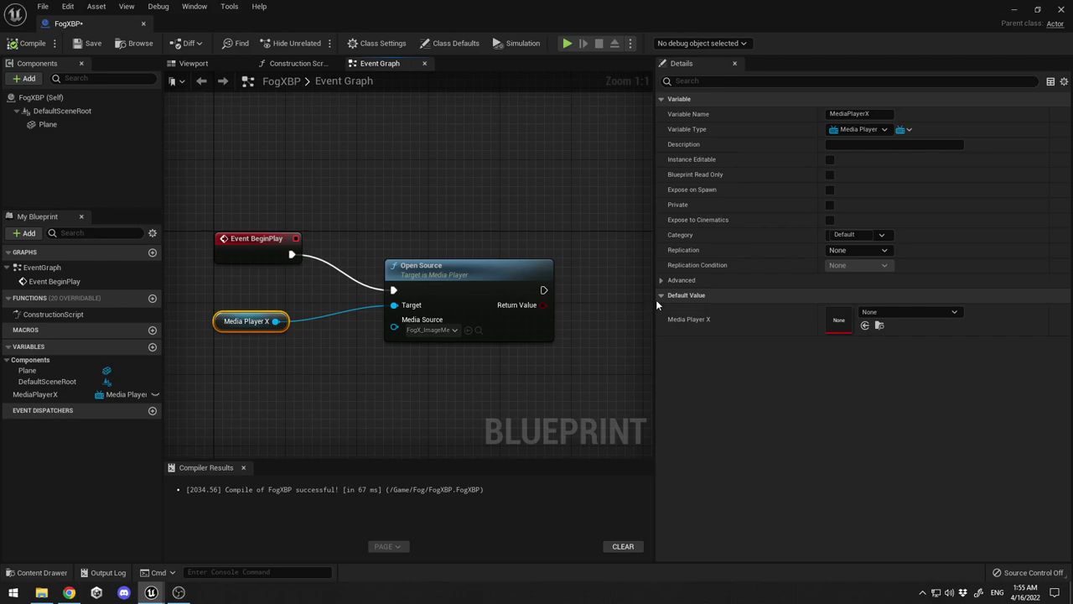
left_click(891, 311)
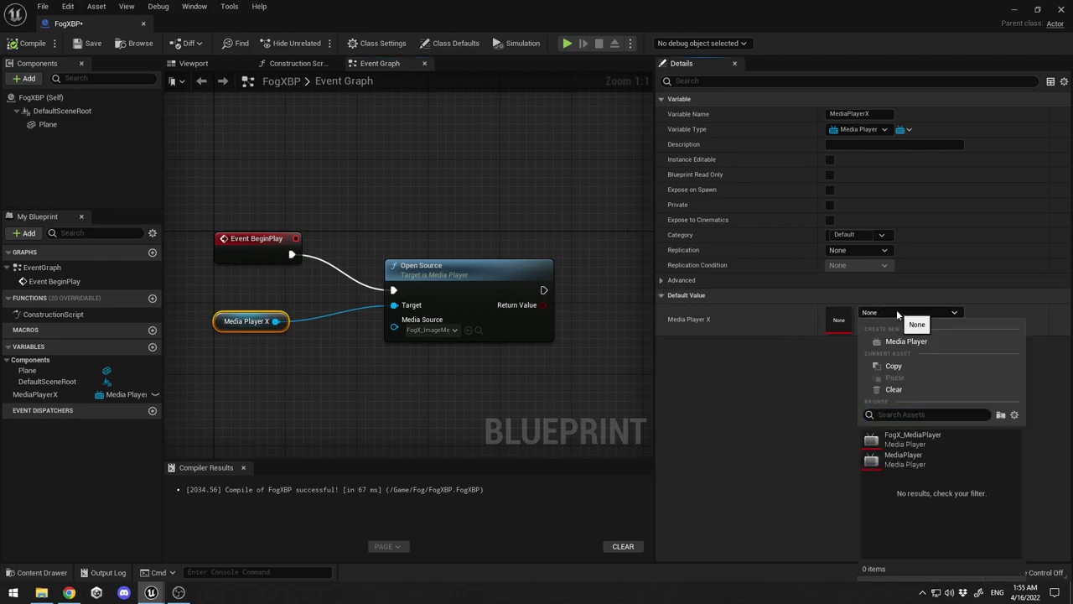
left_click(913, 442)
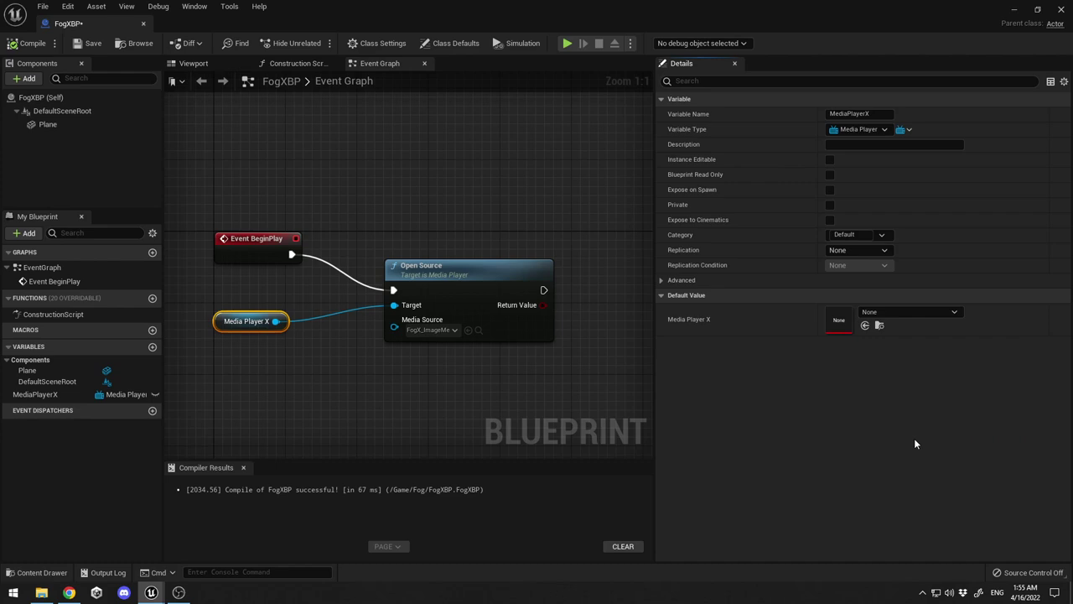
left_click(17, 47)
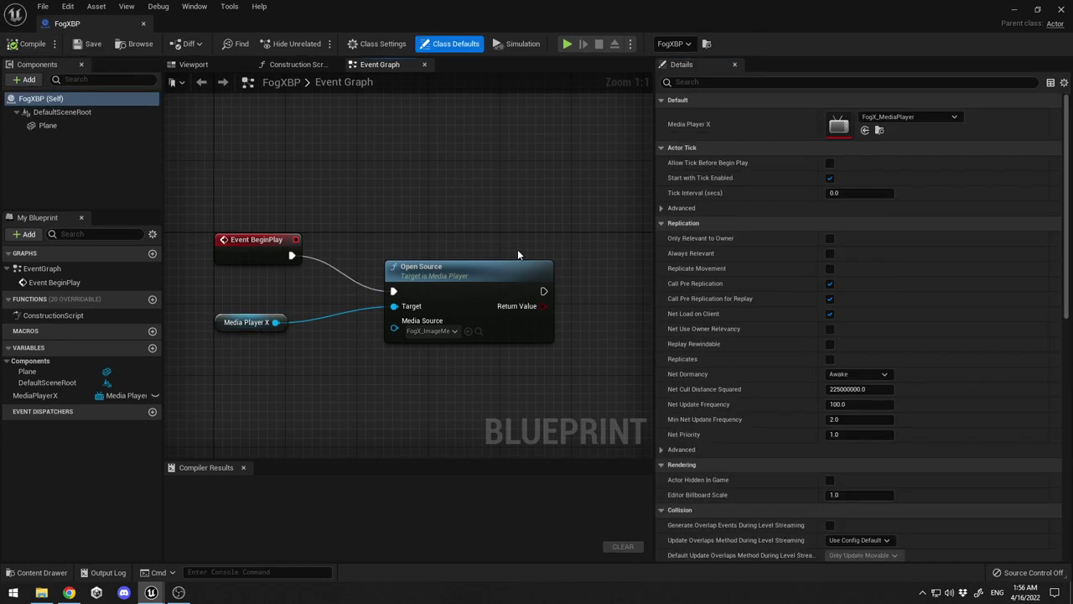
Assign FogX_Mat_Instance as the Plane component's Element 0 material, then compile and save FogXBP.
left_click(57, 125)
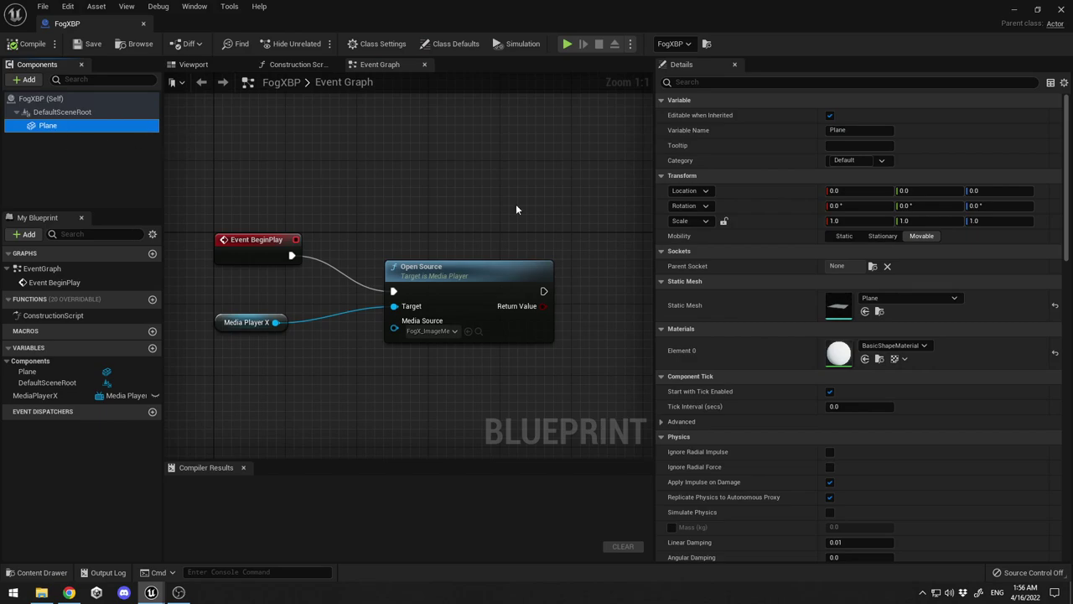
left_click(915, 348)
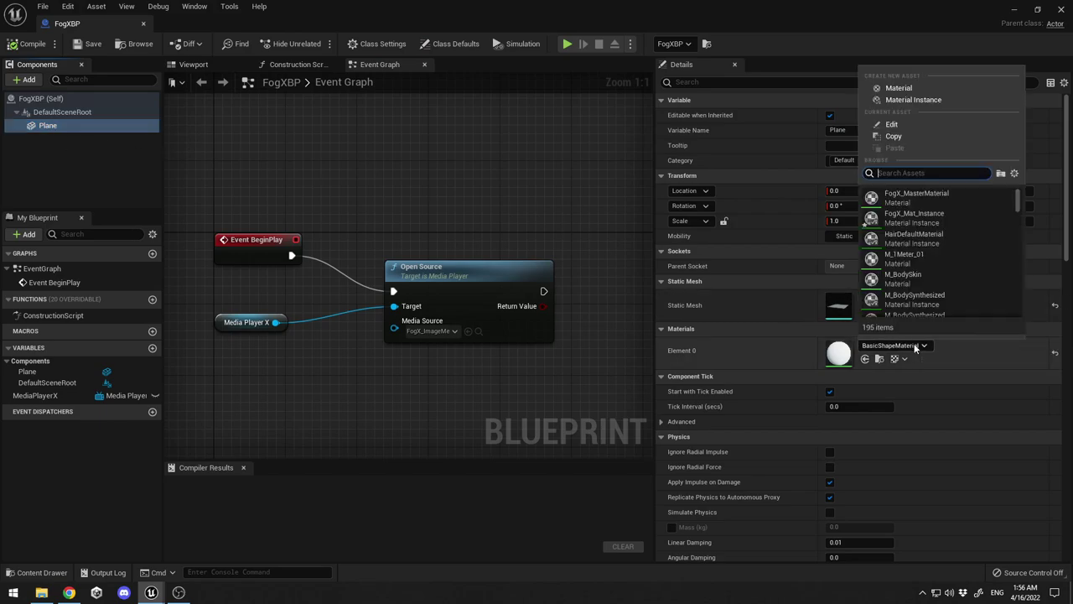
left_click(916, 216)
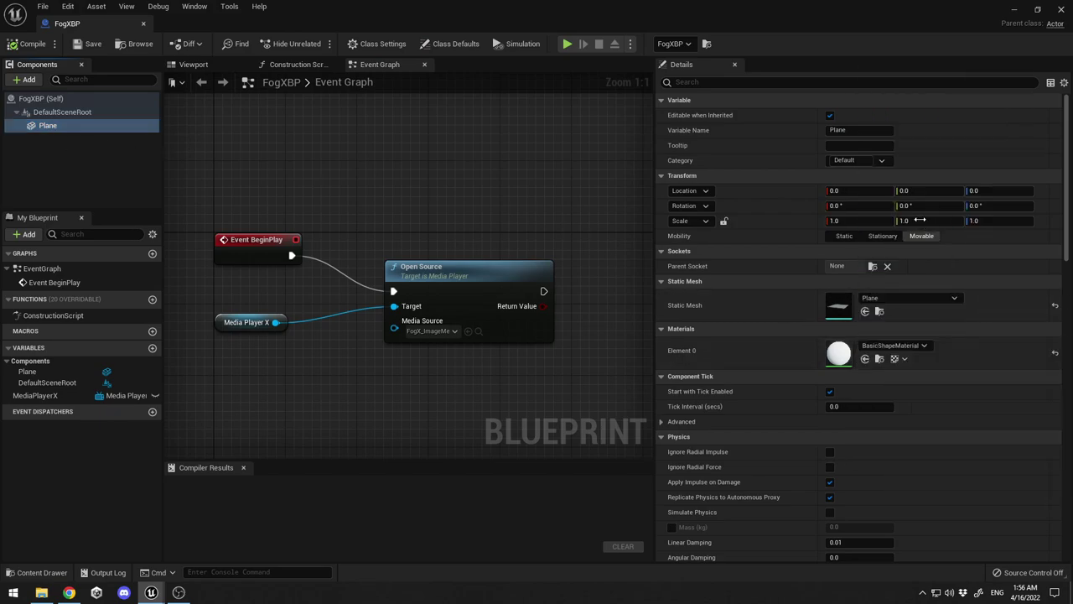
left_click(31, 46)
left_click(77, 46)
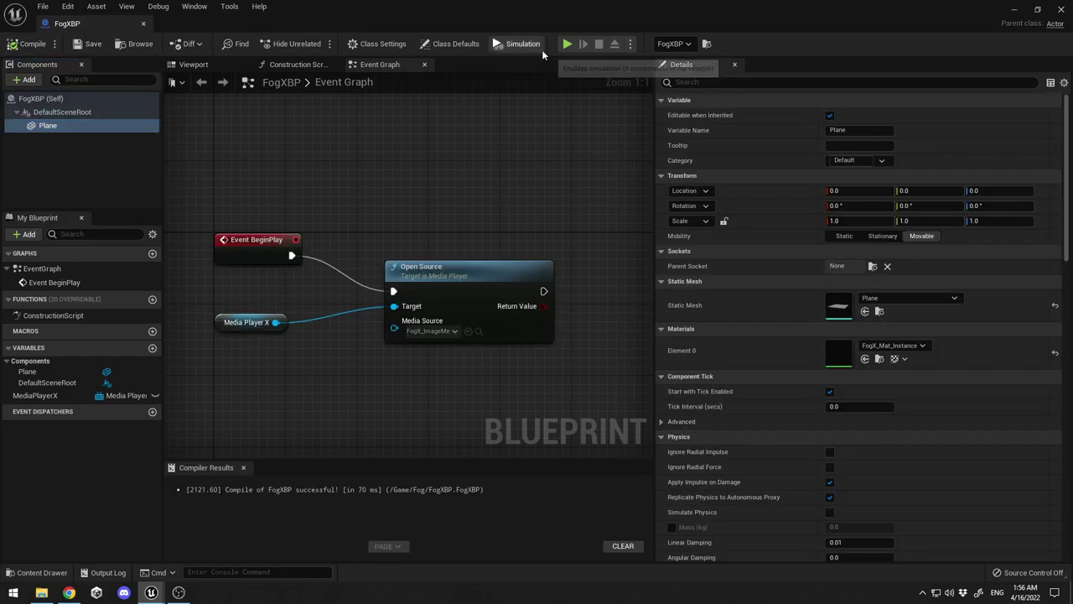
Minimize the blueprint editor and place a FogXBP actor from the Fog folder on the rocky ground in the Tundra level.
left_click(1013, 9)
right_click_drag(537, 201, 536, 160)
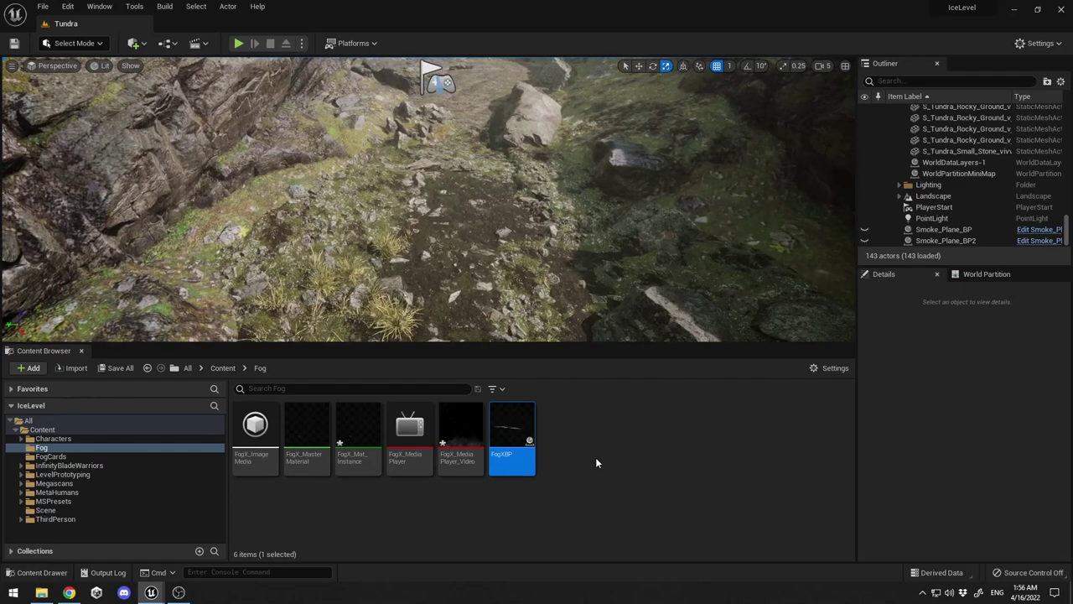
left_click_drag(507, 428, 587, 287)
left_click_drag(430, 217, 432, 217)
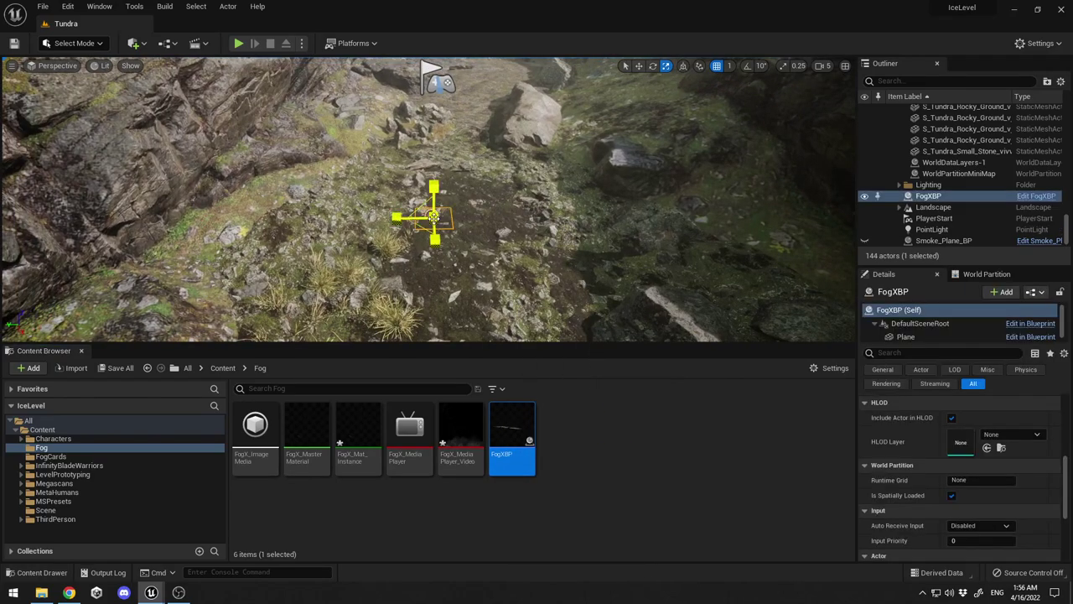
Enlarge the FogXBP plane and reposition it just above the rocky ground.
key("w")
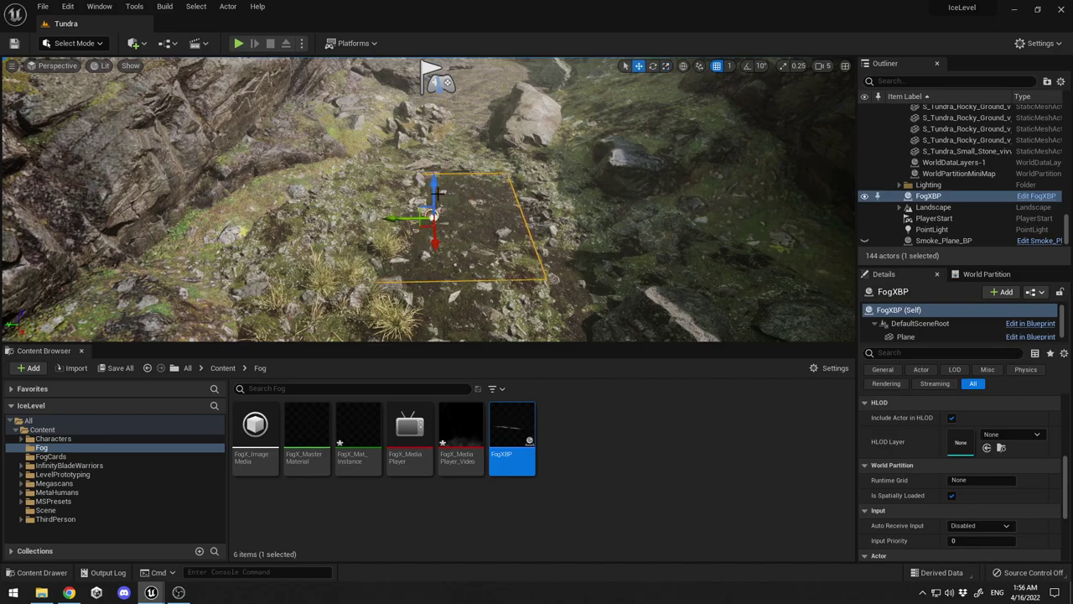
left_click_drag(434, 190, 419, 170)
mouse_move(418, 170)
right_mouse_down()
mouse_move(469, 181)
mouse_move(520, 167)
mouse_move(554, 181)
mouse_move(579, 210)
mouse_move(503, 176)
mouse_move(422, 176)
right_mouse_up()
left_click_drag(424, 176, 516, 148)
key("r")
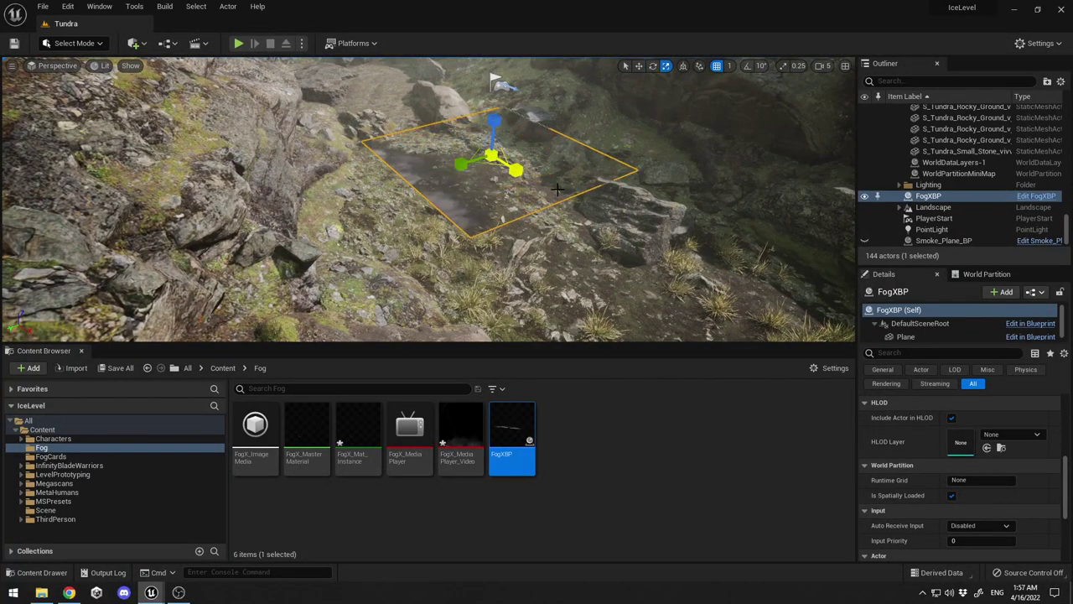
Rotate the FogXBP plane to stand upright facing the path and raise it above the ground.
key("e")
left_click_drag(464, 113, 441, 147)
left_click_drag(512, 102, 564, 61)
key("w")
left_click_drag(498, 115, 498, 74)
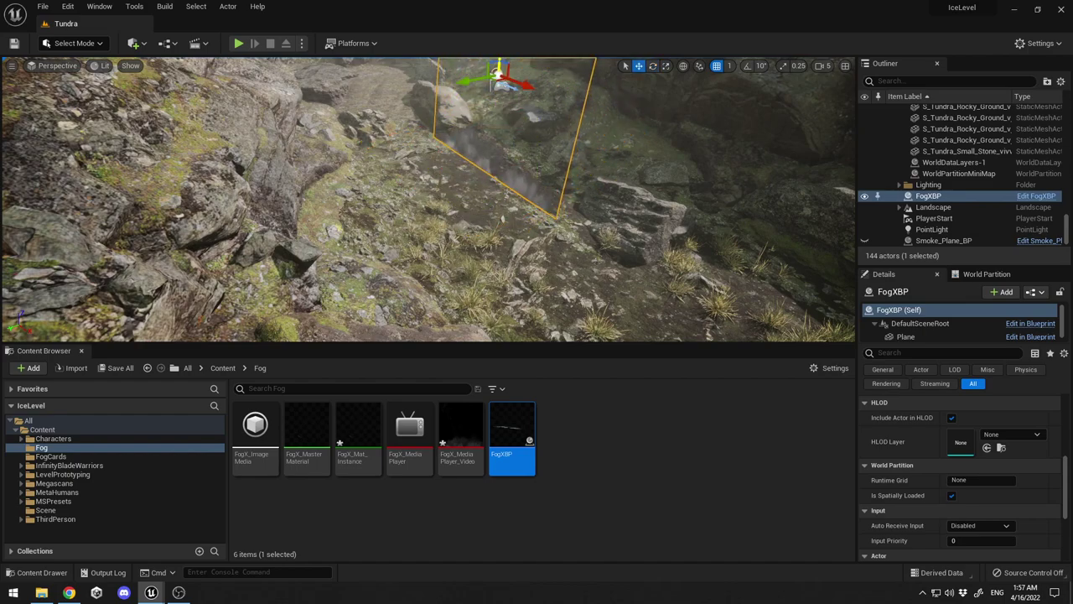
Scale the upright FogXBP plane up uniformly and adjust its height so the fog sits at ground level.
right_click_drag(518, 151, 463, 146)
key("r")
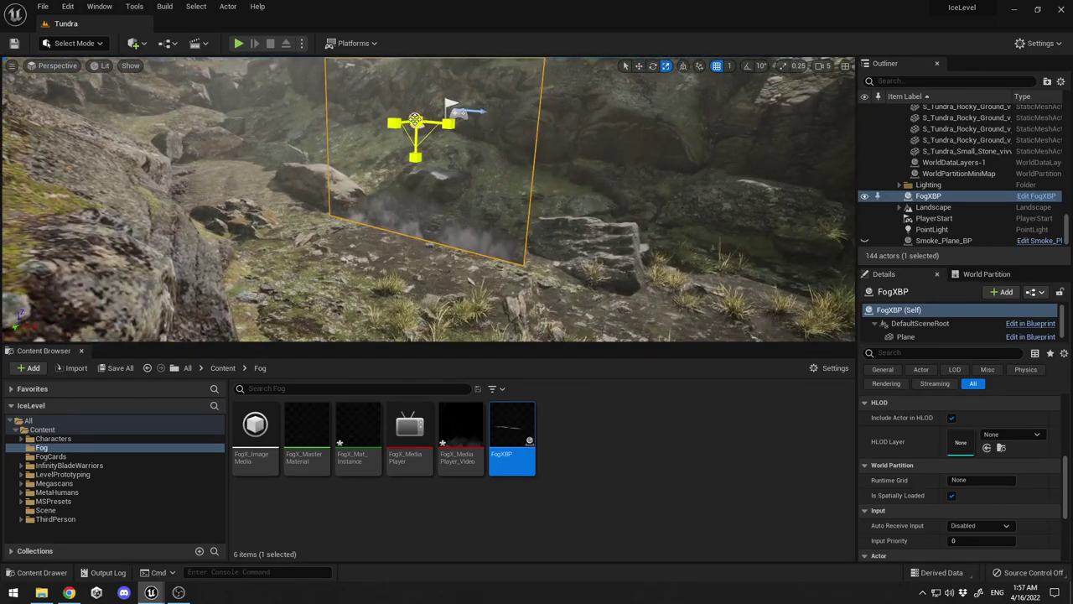
left_click_drag(417, 120, 415, 49)
key("w")
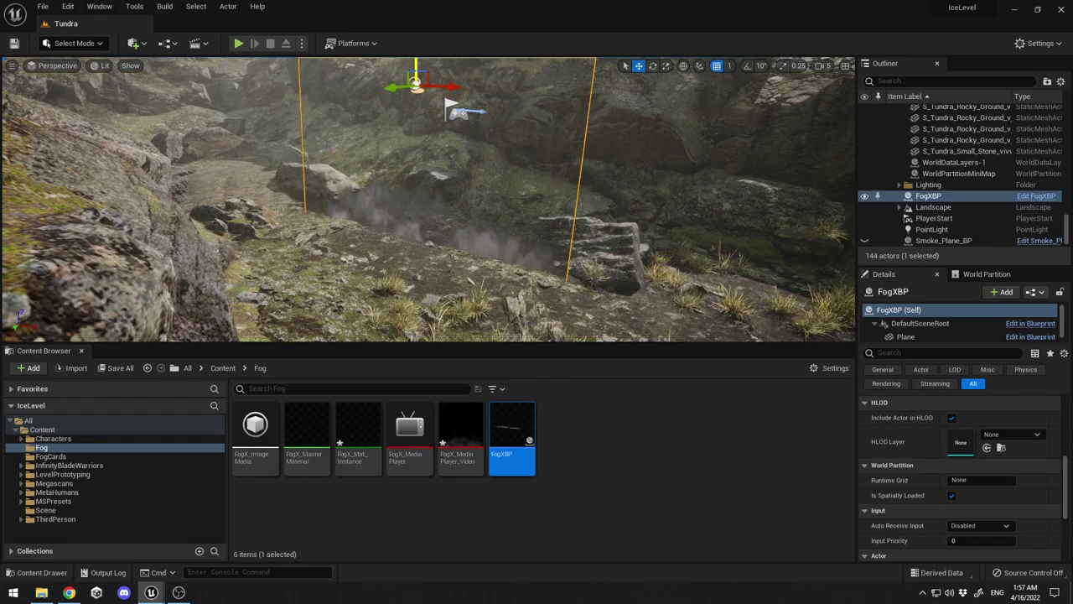
Play the level, run the character up to the fog to check it, stop playing and inspect the plane up close.
left_click(239, 42)
key("d")
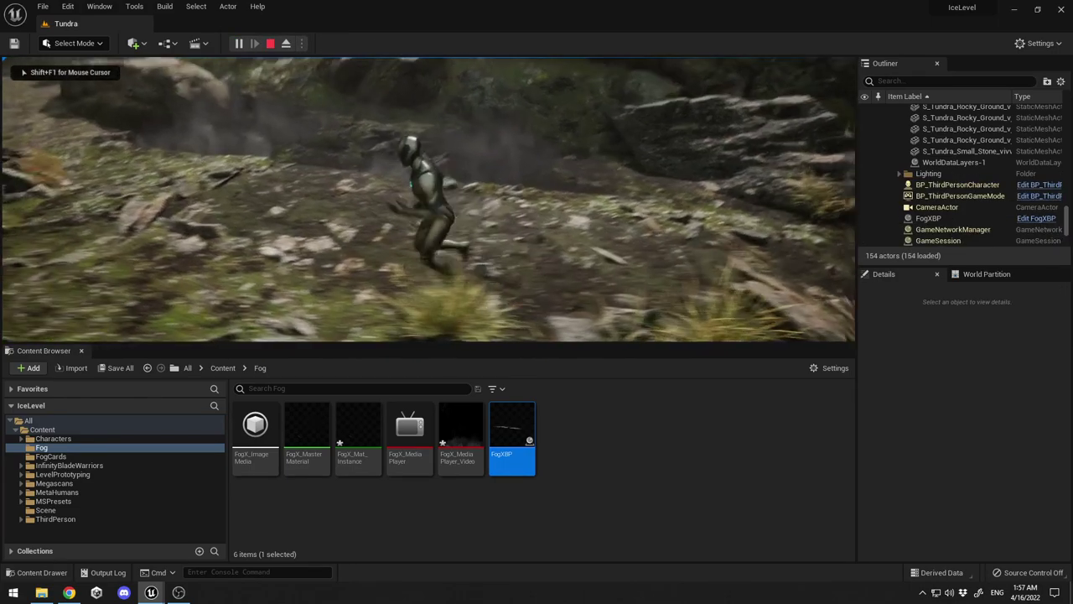
key("w")
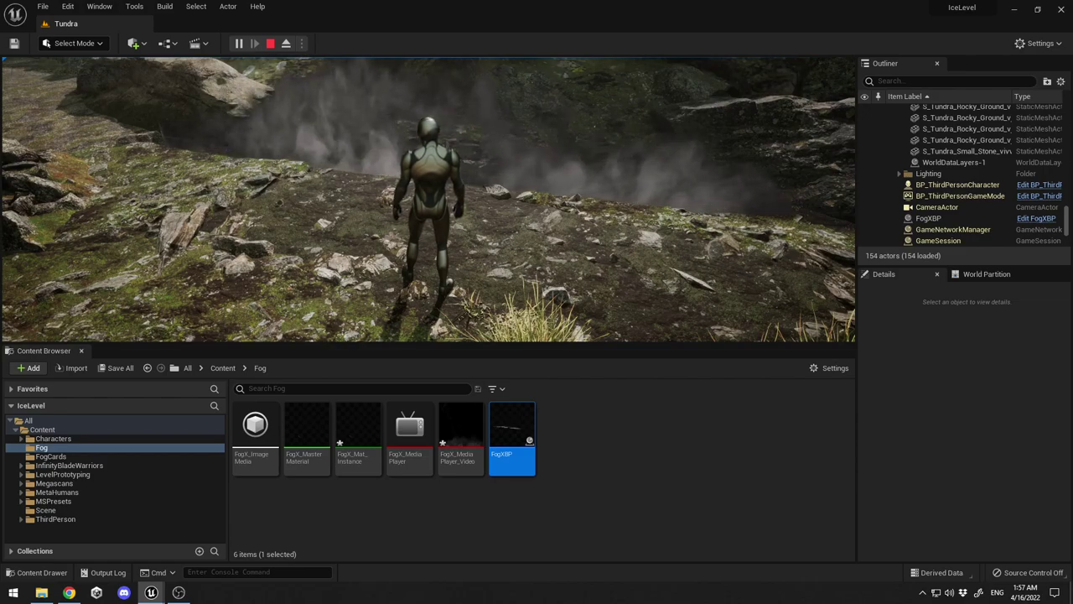
key("Escape")
key("s")
right_click_drag(428, 198, 453, 143)
mouse_move(477, 96)
right_mouse_down()
mouse_move(487, 134)
mouse_move(477, 96)
right_mouse_up()
mouse_move(448, 80)
left_mouse_down()
mouse_move(450, 71)
mouse_move(454, 89)
left_mouse_up()
right_click_drag(458, 84, 487, 167)
key("s")
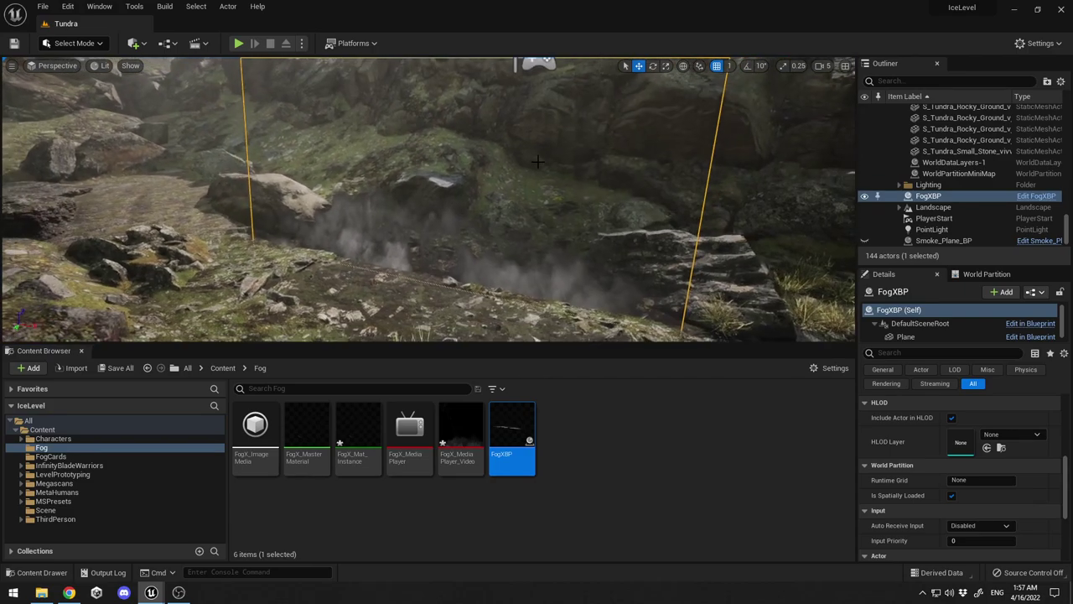
Make FogX_MasterMaterial two-sided and close its material editor.
double_click(307, 431)
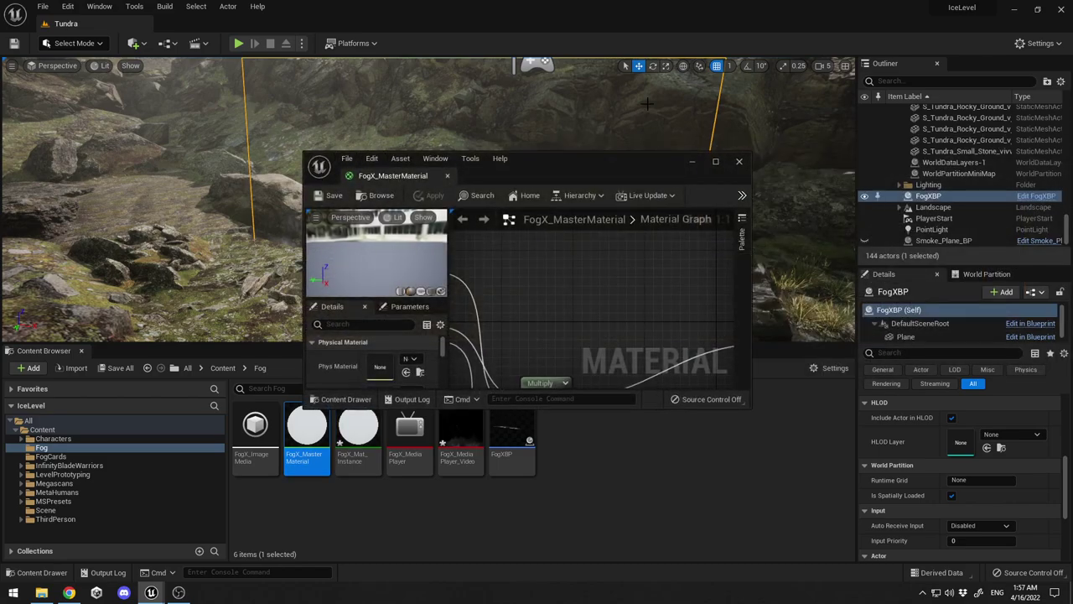
left_click(726, 166)
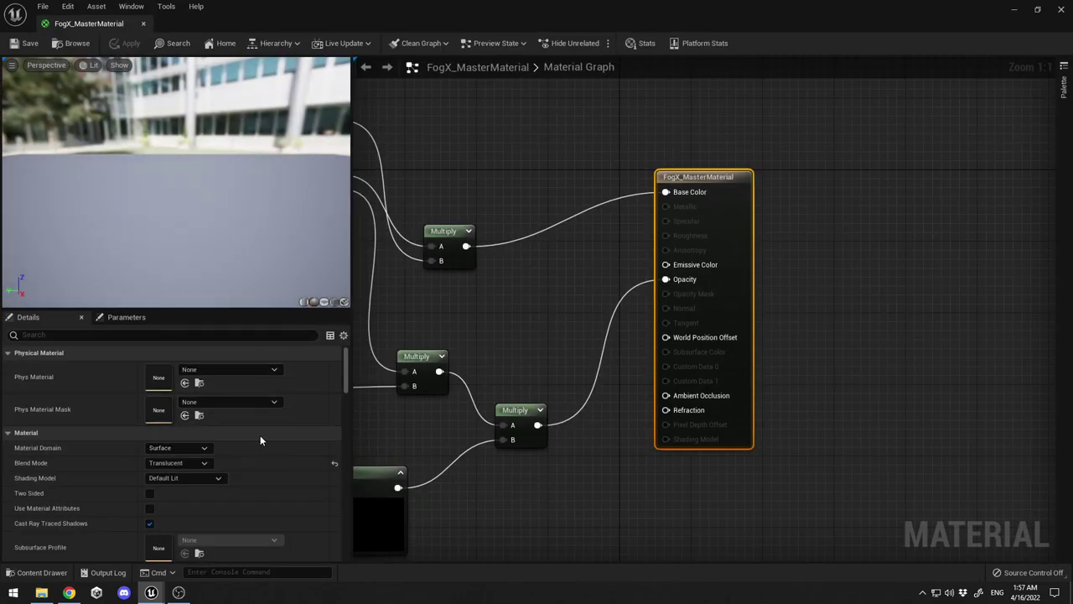
left_click(149, 494)
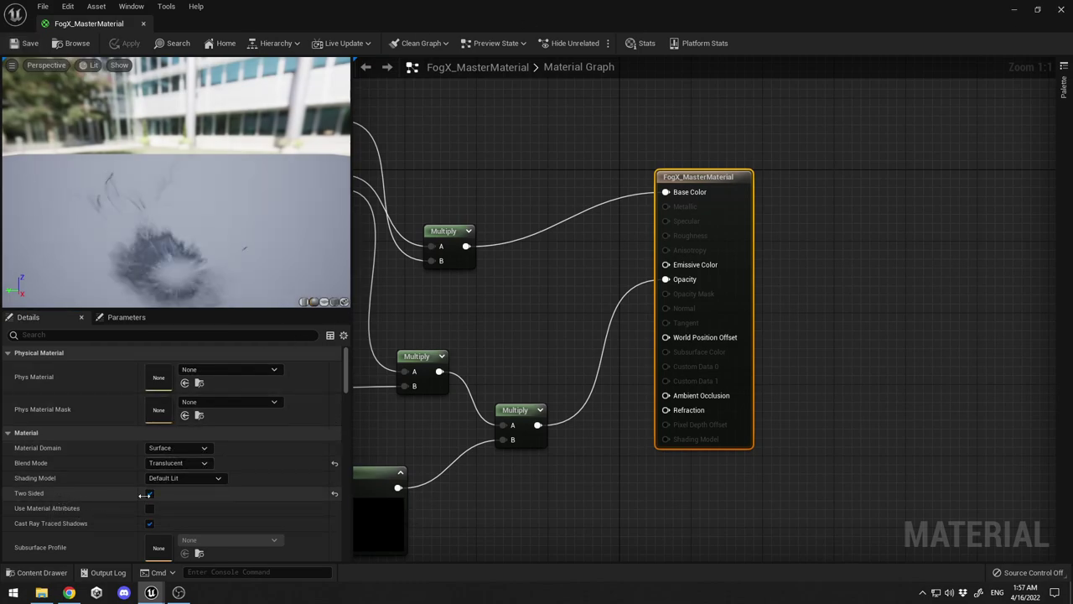
left_click(1061, 9)
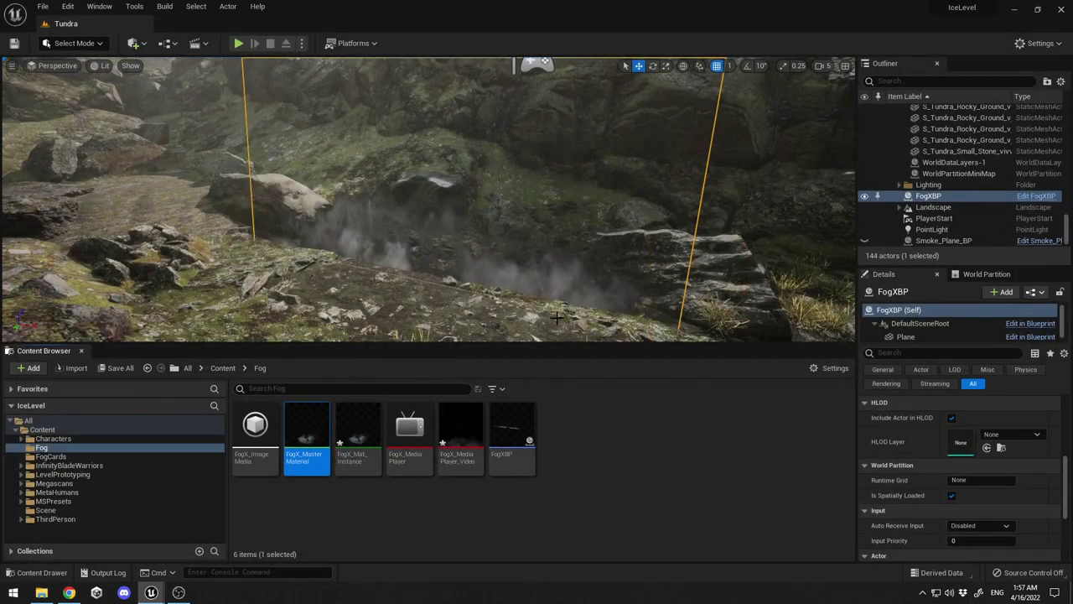
Open FogX_Mat_Instance beside the level view and widen its details area to show the full scalar parameter names.
right_click_drag(378, 277, 385, 256)
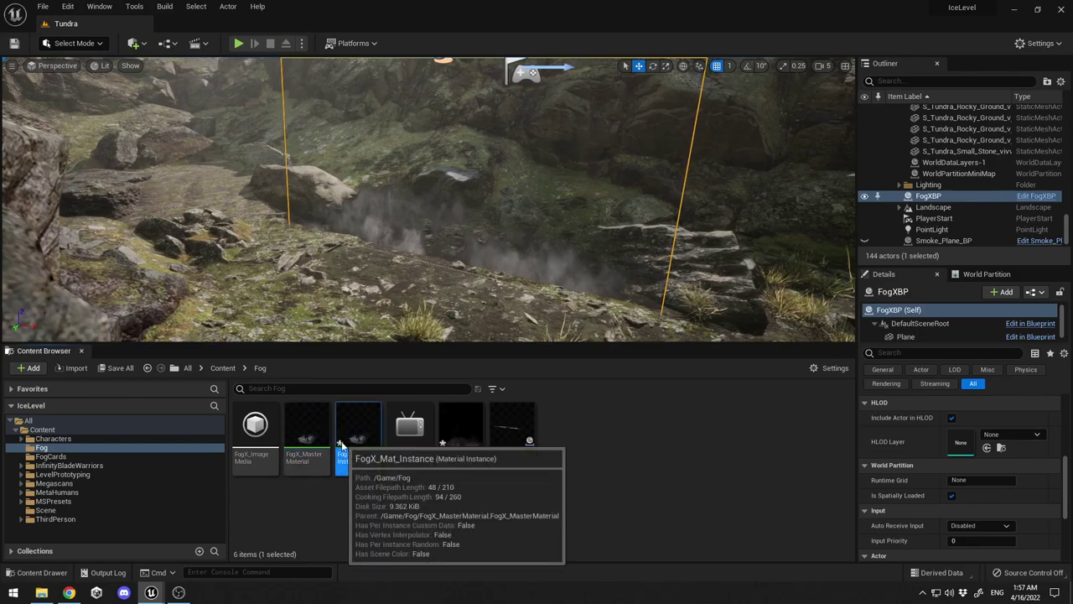
left_click(340, 461)
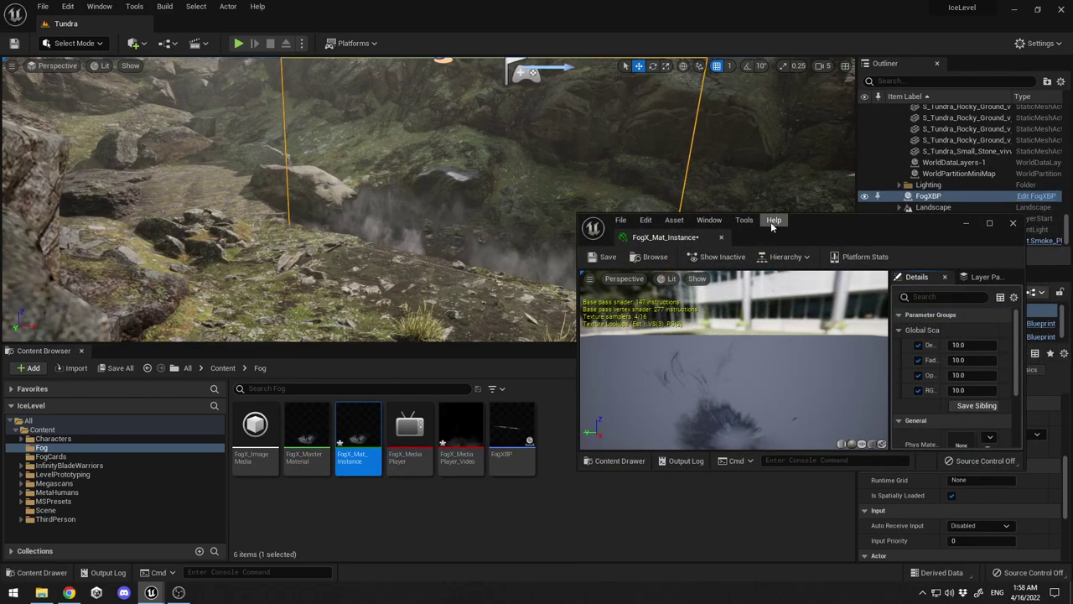
left_click_drag(821, 221, 731, 259)
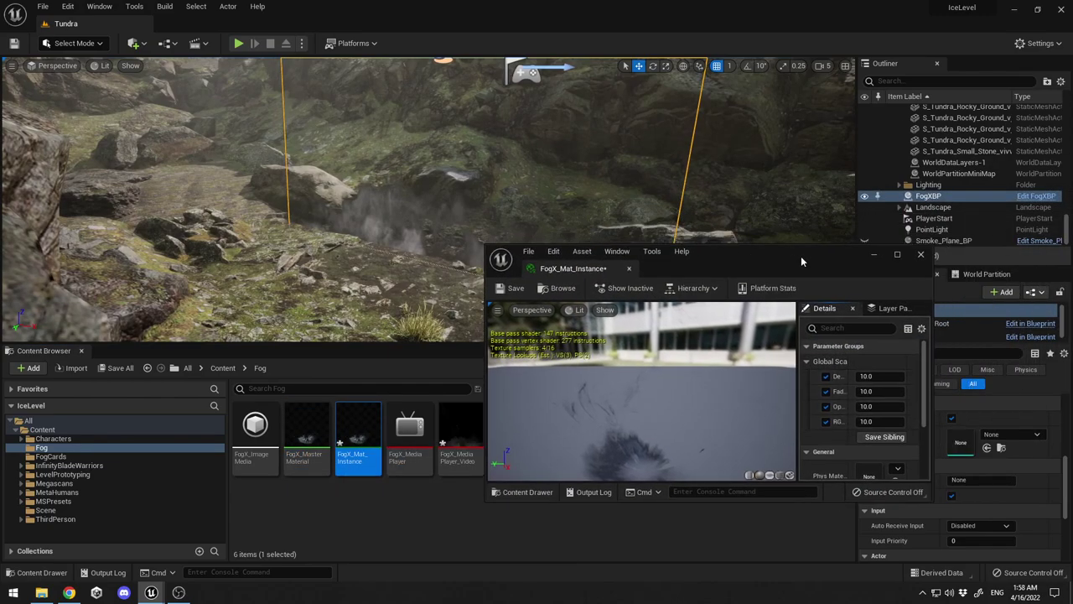
left_click_drag(801, 256, 885, 290)
right_click_drag(503, 209, 526, 184)
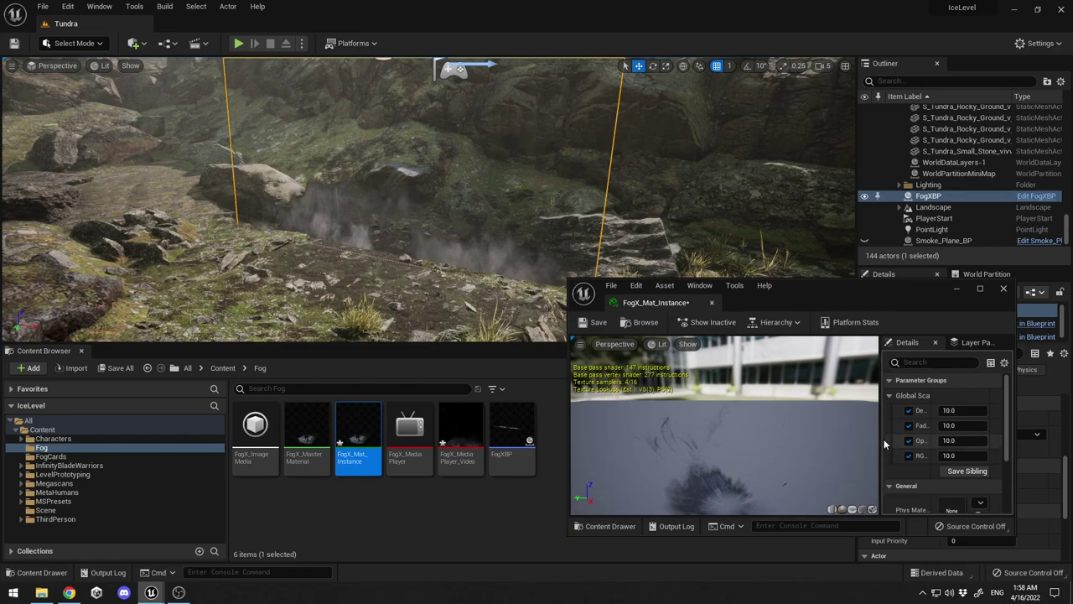
left_click_drag(881, 439, 772, 438)
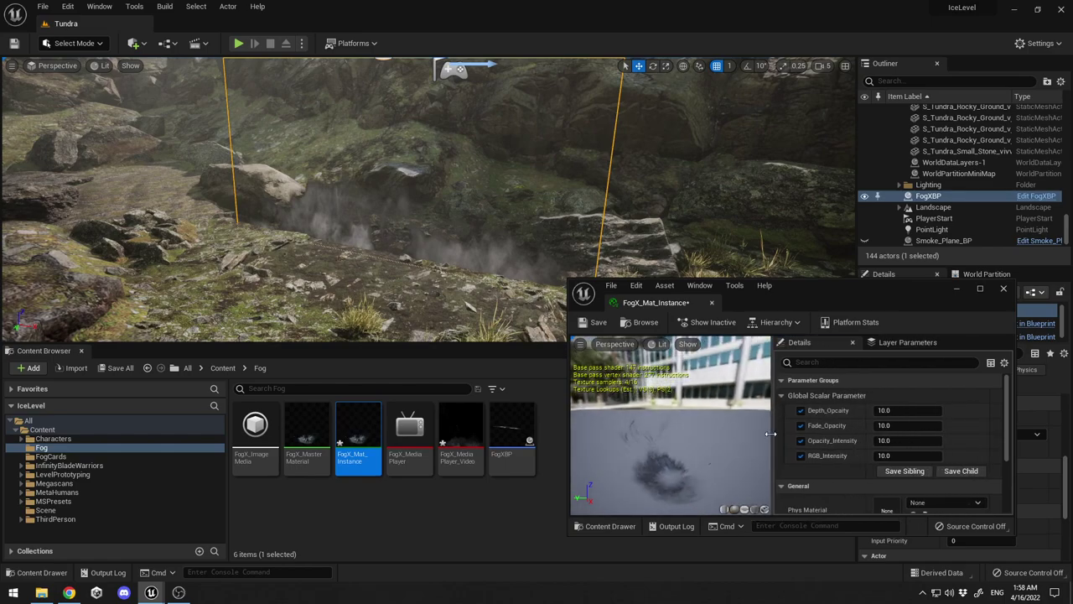
Tune the fog's Opacity_Intensity to about 7.58 and its RGB_Intensity to about 15.07 in FogX_Mat_Instance.
mouse_move(907, 456)
left_mouse_down()
mouse_move(894, 455)
mouse_move(1025, 455)
mouse_move(950, 455)
mouse_move(906, 439)
mouse_move(931, 439)
mouse_move(896, 439)
left_mouse_up()
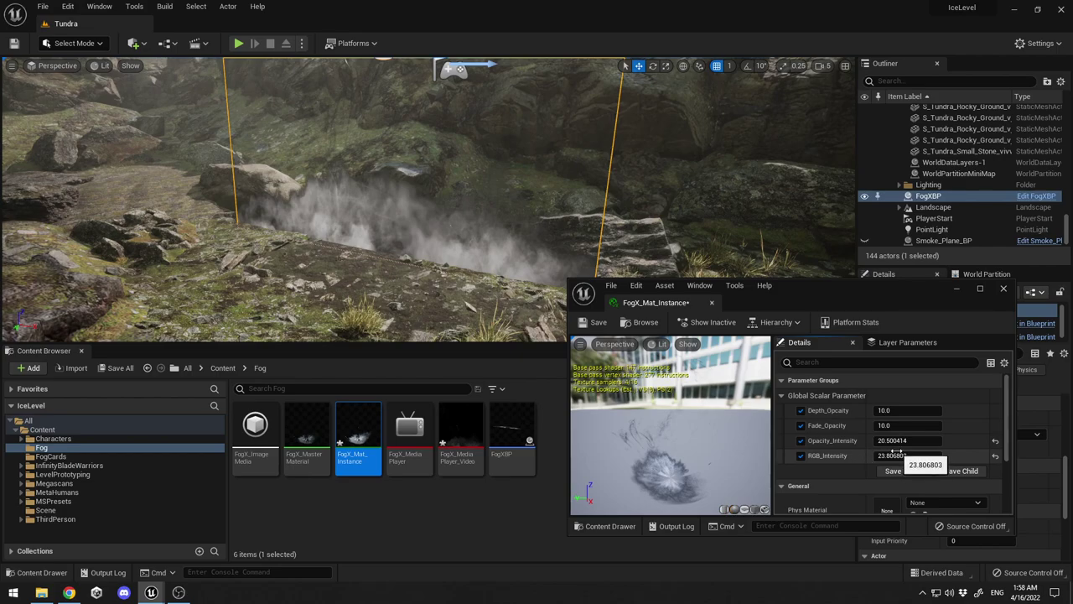
mouse_move(903, 455)
left_mouse_down()
mouse_move(875, 455)
mouse_move(905, 440)
mouse_move(870, 440)
mouse_move(890, 440)
left_mouse_up()
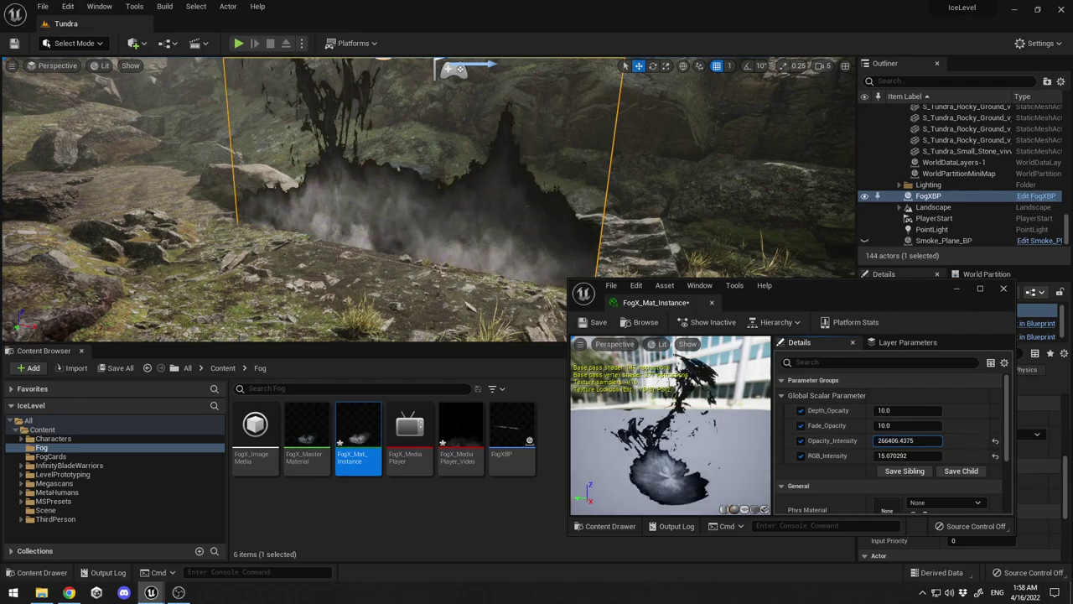
left_click_drag(893, 440, 876, 440)
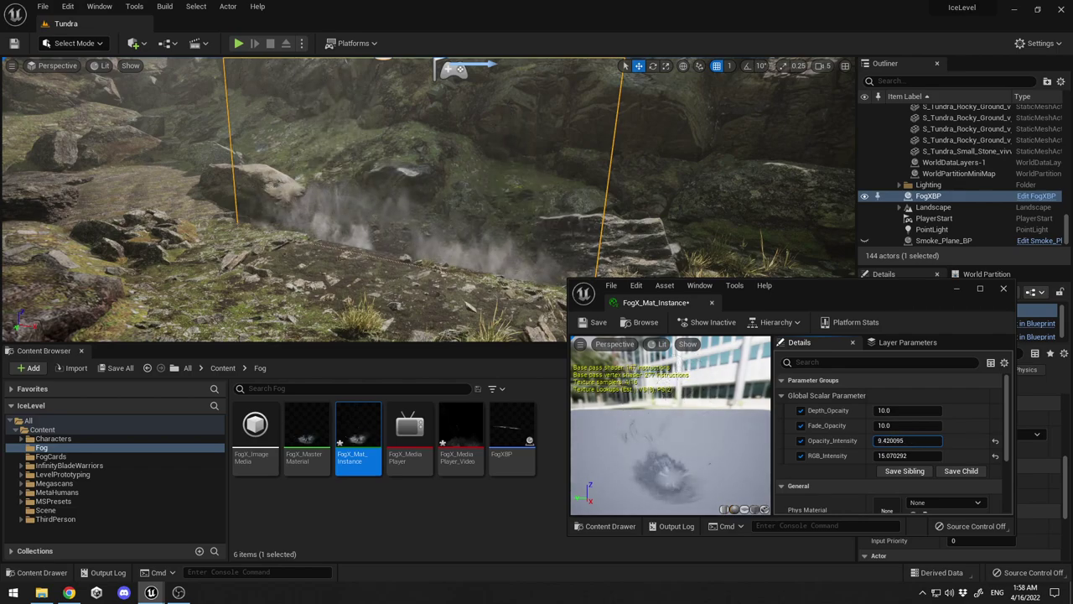
right_click_drag(400, 220, 409, 239)
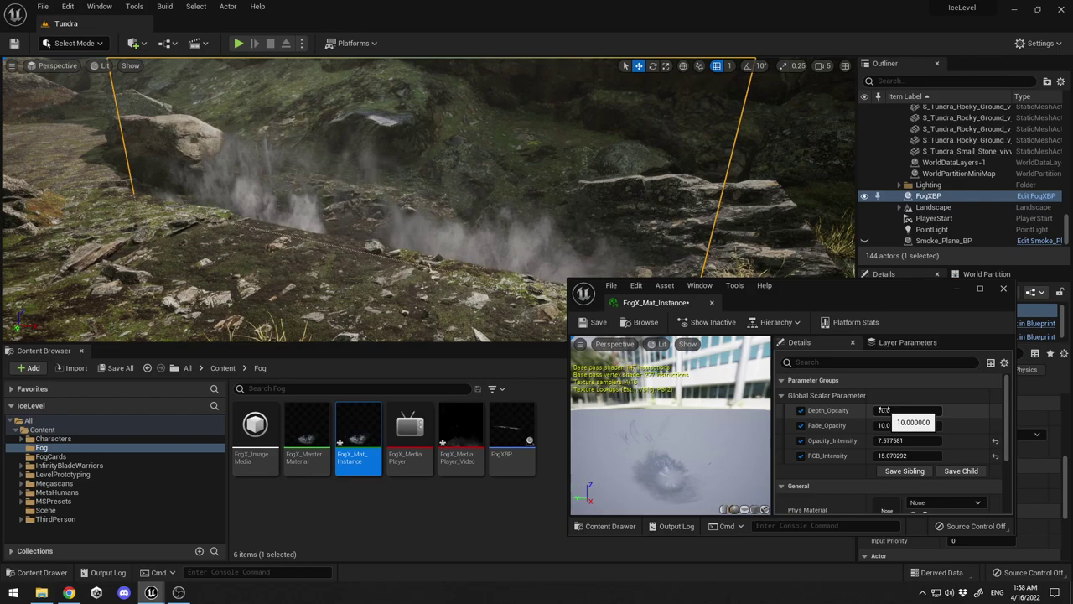
Set FogX_Mat_Instance's depth opacity parameter to about 8.03 and Fade_Opacity to about 76.28.
mouse_move(885, 410)
left_mouse_down()
mouse_move(843, 410)
mouse_move(905, 425)
mouse_move(881, 426)
left_mouse_up()
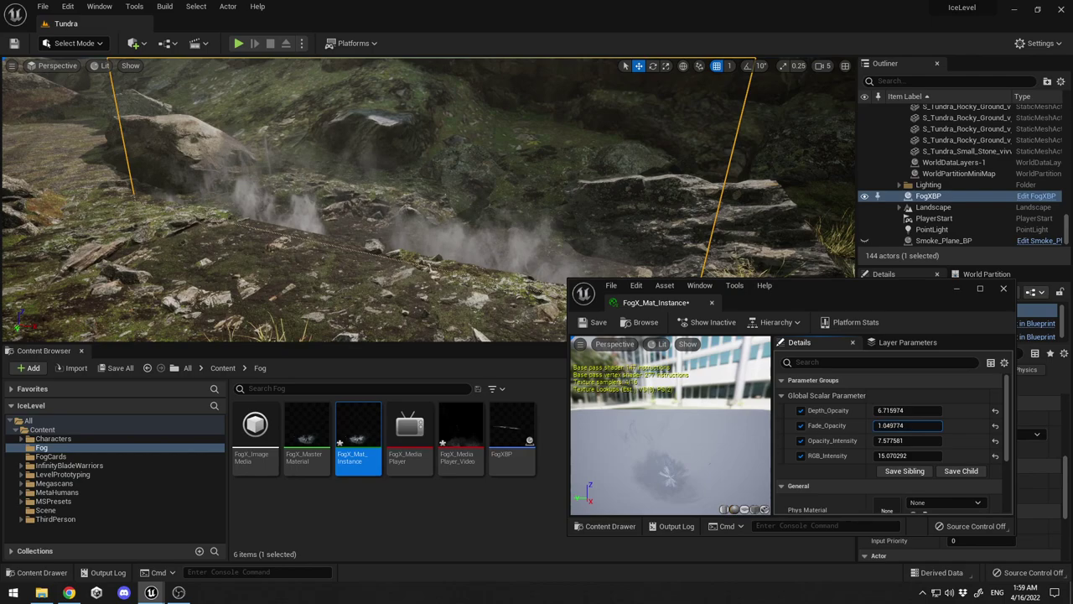
left_click_drag(880, 425, 910, 425)
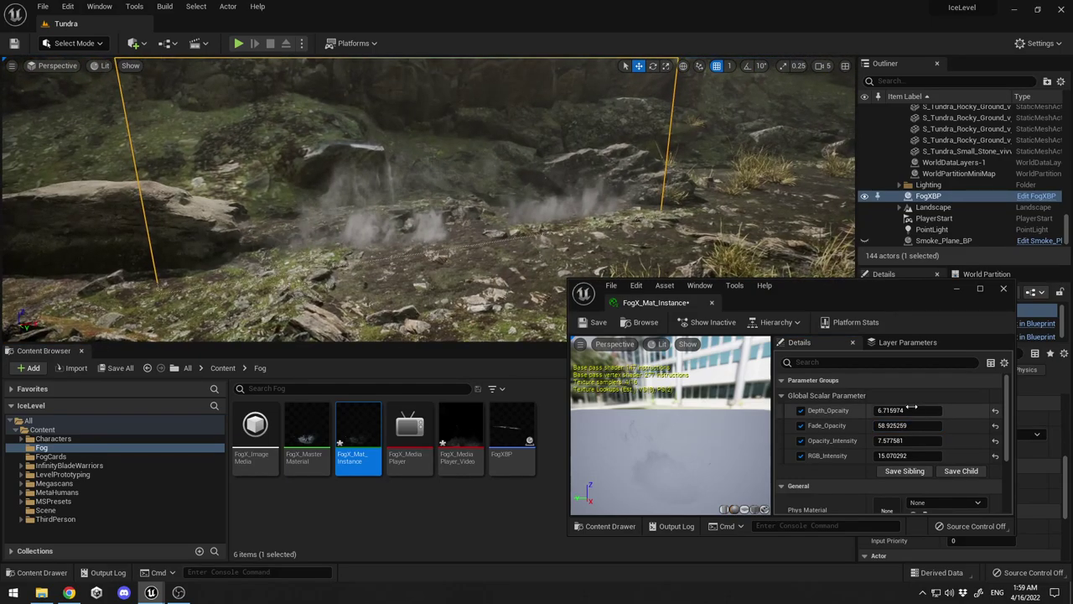
left_click_drag(912, 410, 929, 425)
Scale the FogXBP plane up a little more and adjust its height above the ground.
mouse_move(606, 146)
right_mouse_down()
mouse_move(520, 166)
mouse_move(503, 156)
mouse_move(607, 116)
mouse_move(597, 88)
mouse_move(578, 99)
mouse_move(606, 146)
right_mouse_up()
key("s")
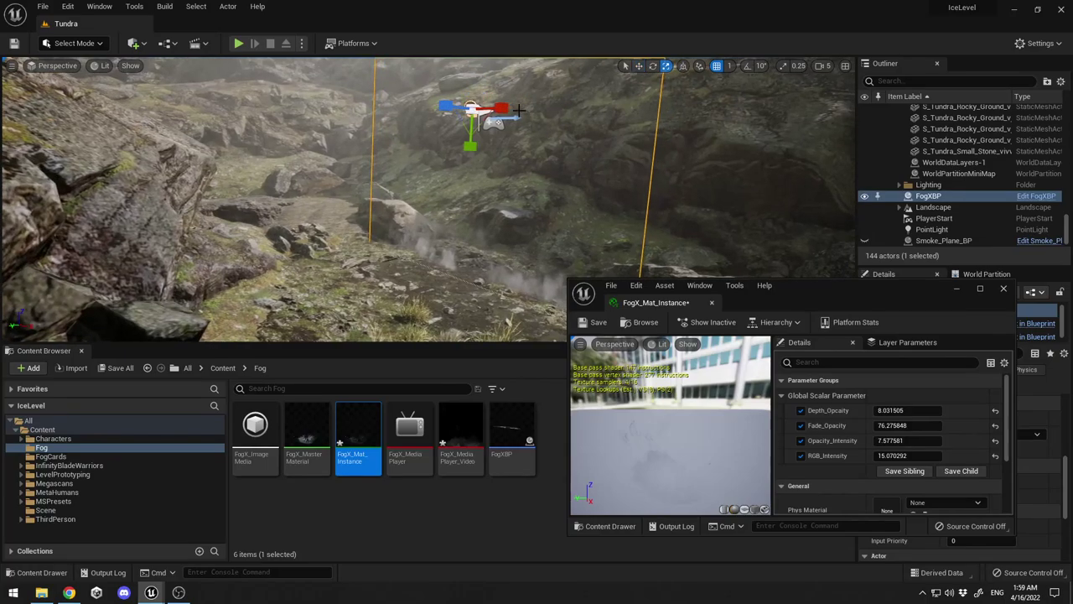
key("r")
left_click_drag(490, 108, 487, 81)
key("w")
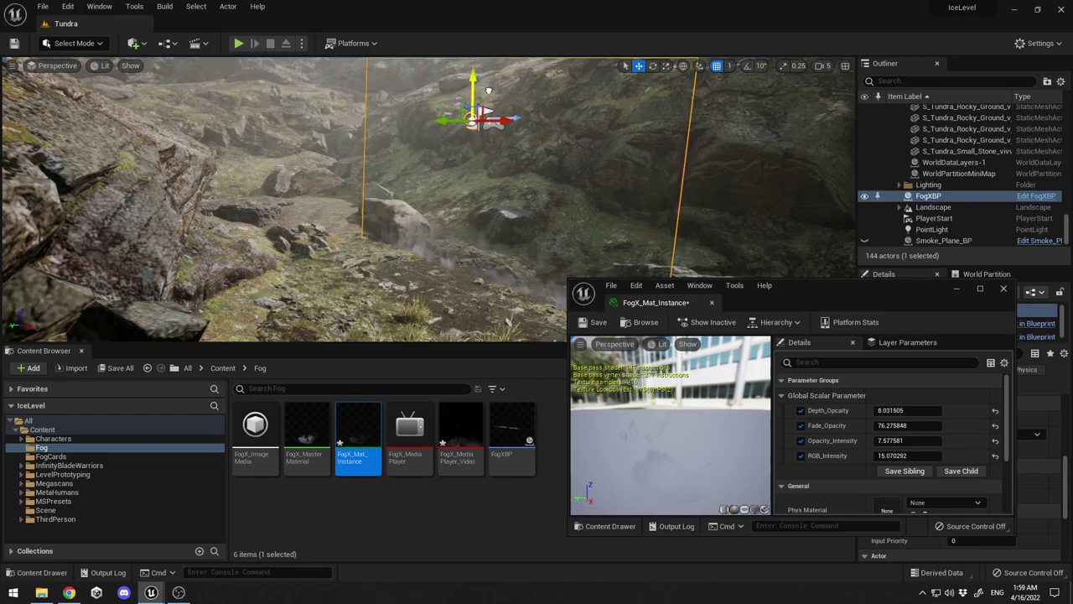
key("w")
Play the level, run the character around the fog to check its softened look, and stop playing.
right_click_drag(489, 87, 587, 155)
right_click_drag(536, 89, 522, 89)
left_click(238, 43)
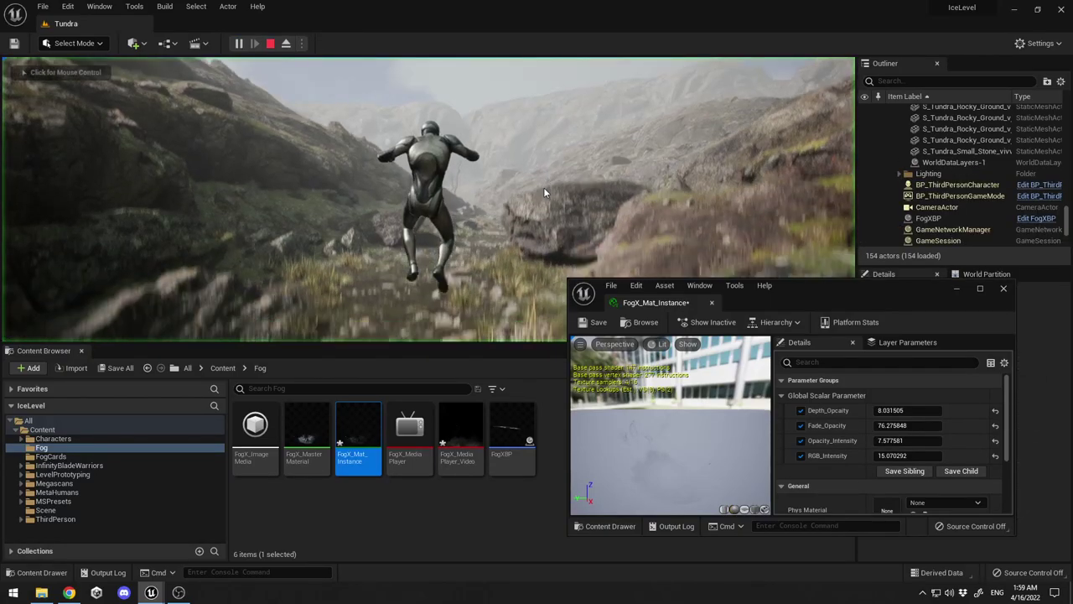
key("w")
key("d")
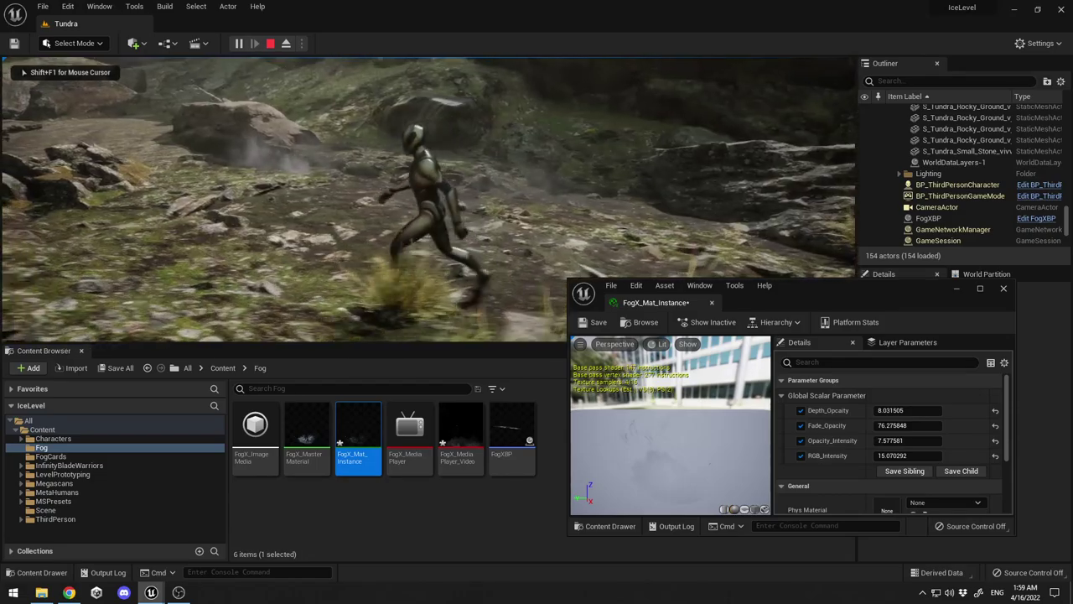
key("w")
key("s")
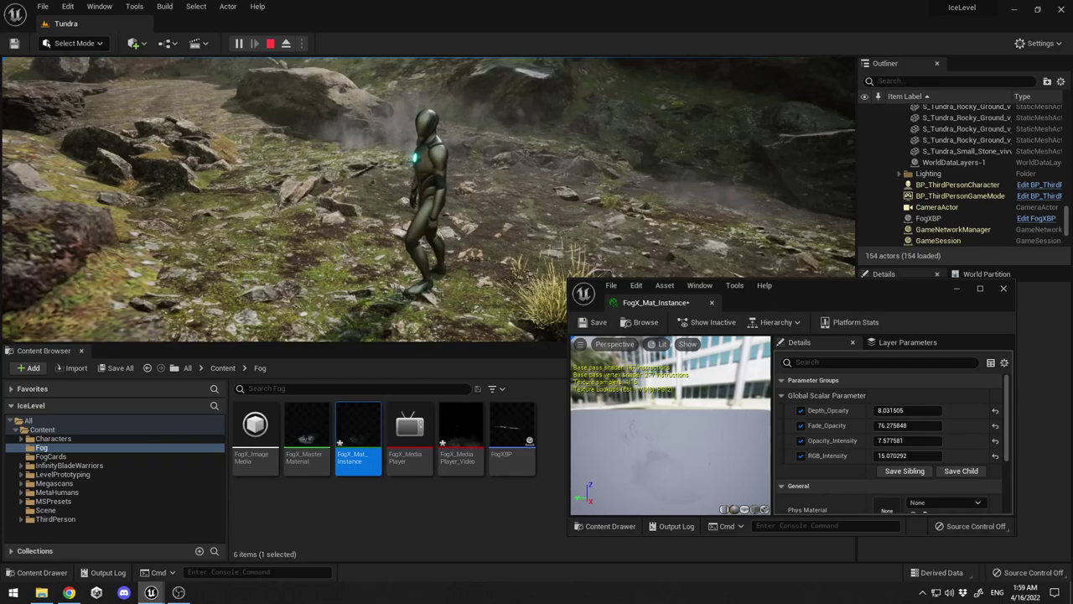
key("Escape")
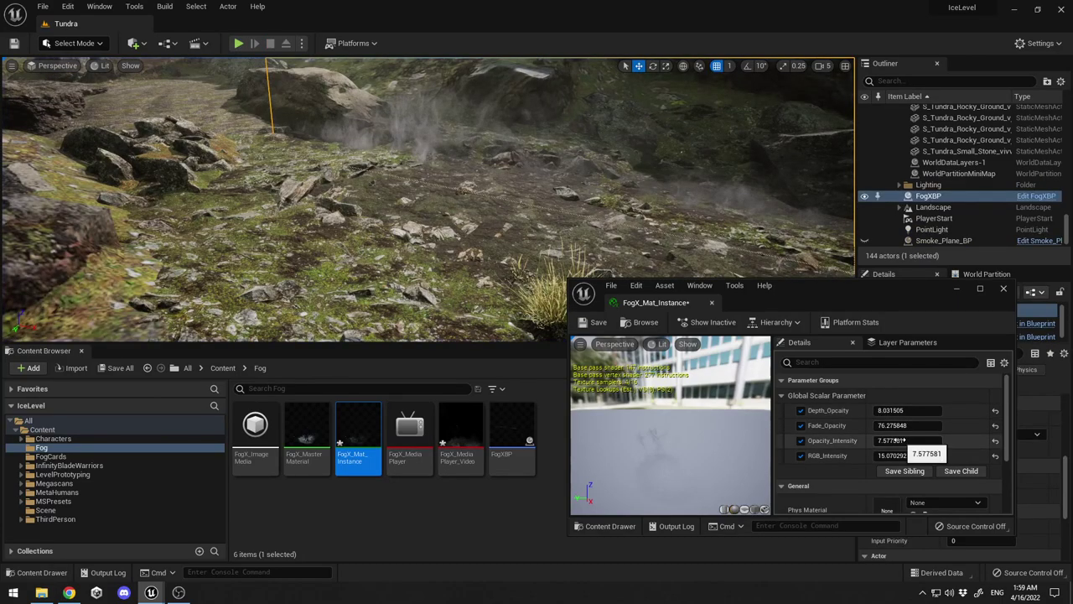
Reduce the fog's Opacity_Intensity to about 4.78 and play the level in full screen, running through the fog to check it.
left_click_drag(898, 439, 855, 439)
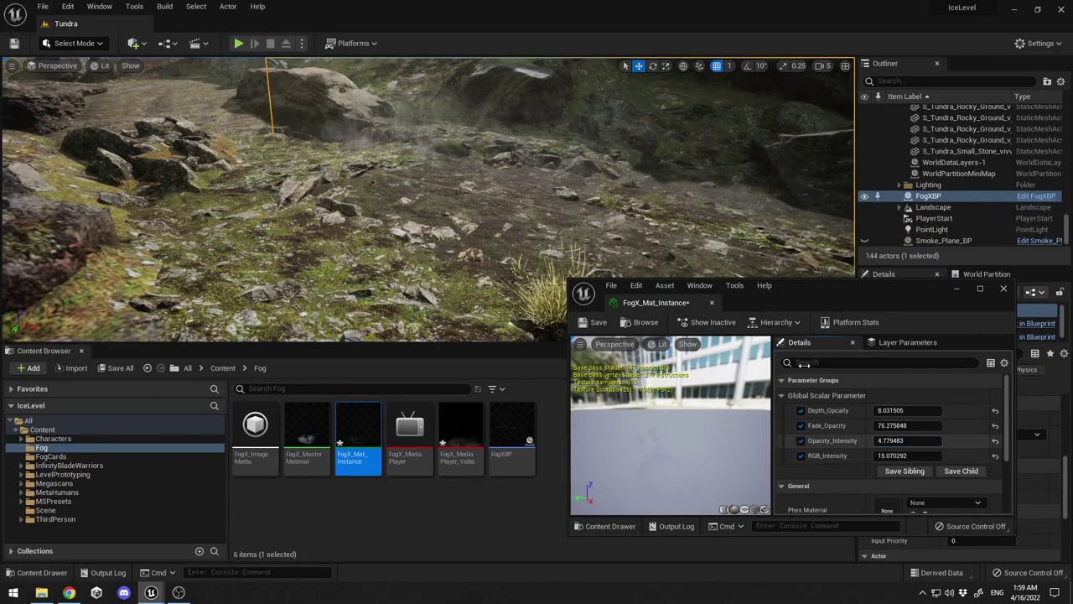
left_click(239, 43)
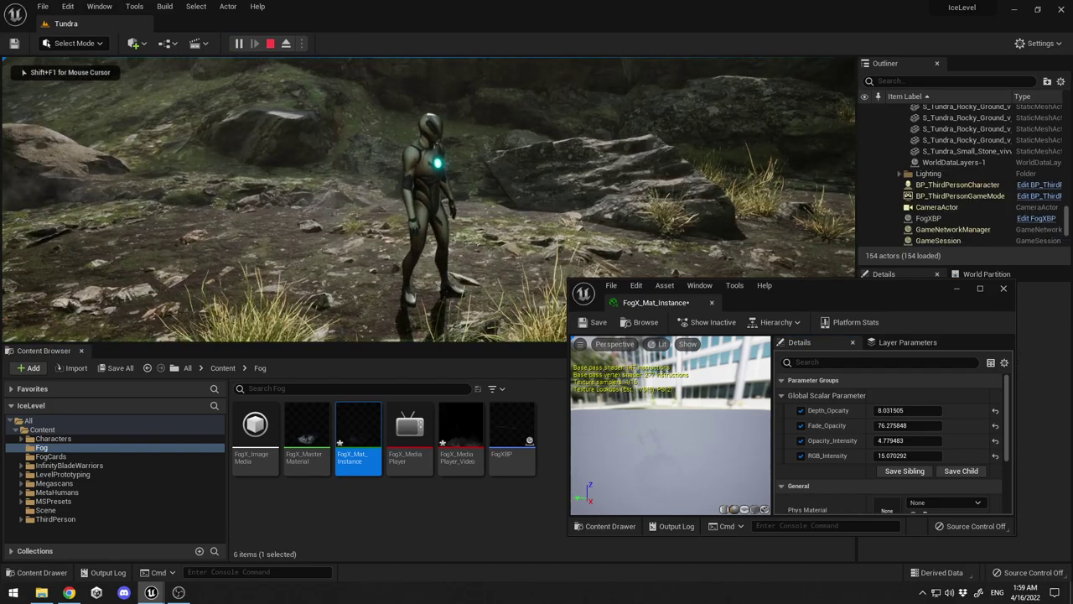
key("a")
key("a")
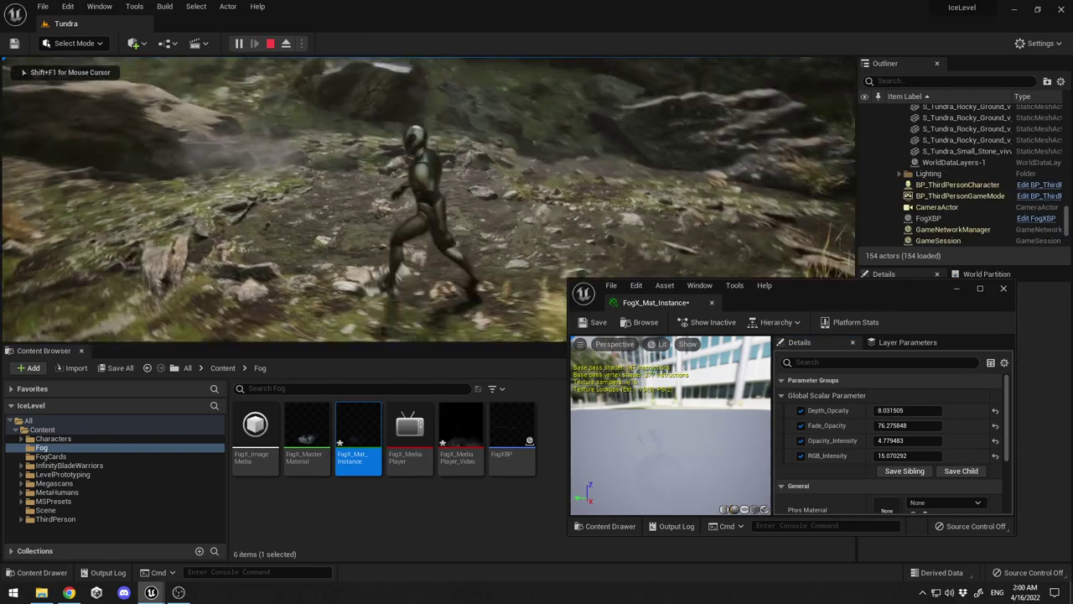
key("w")
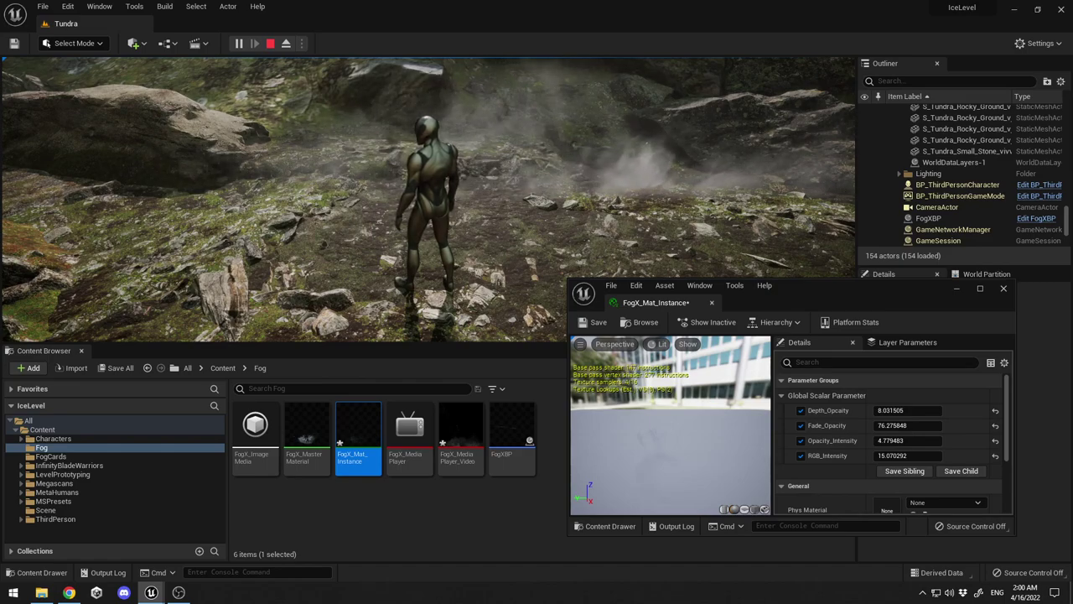
key("s")
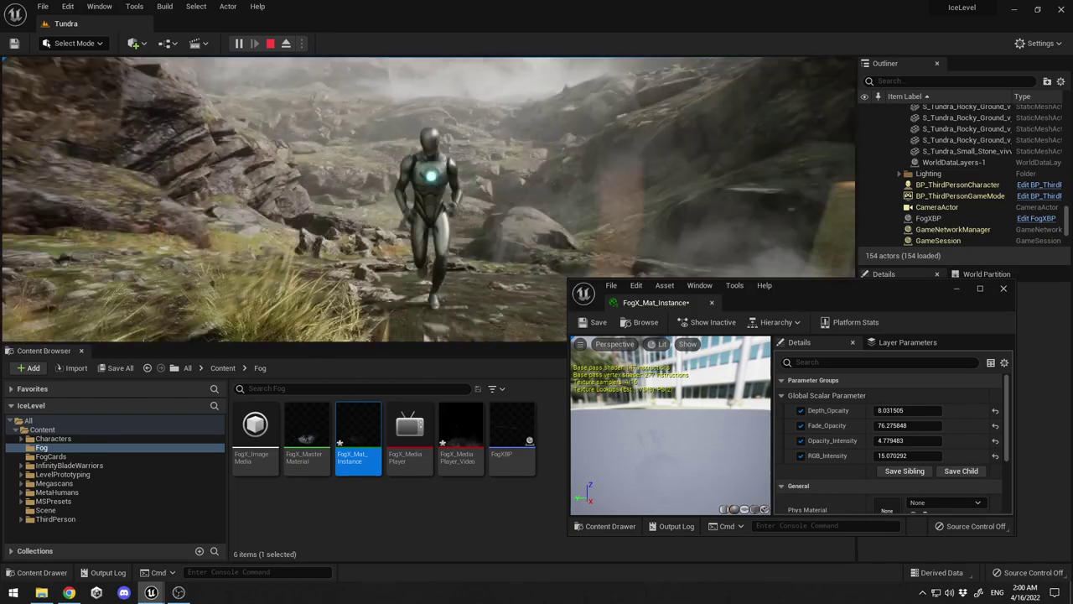
key("F11")
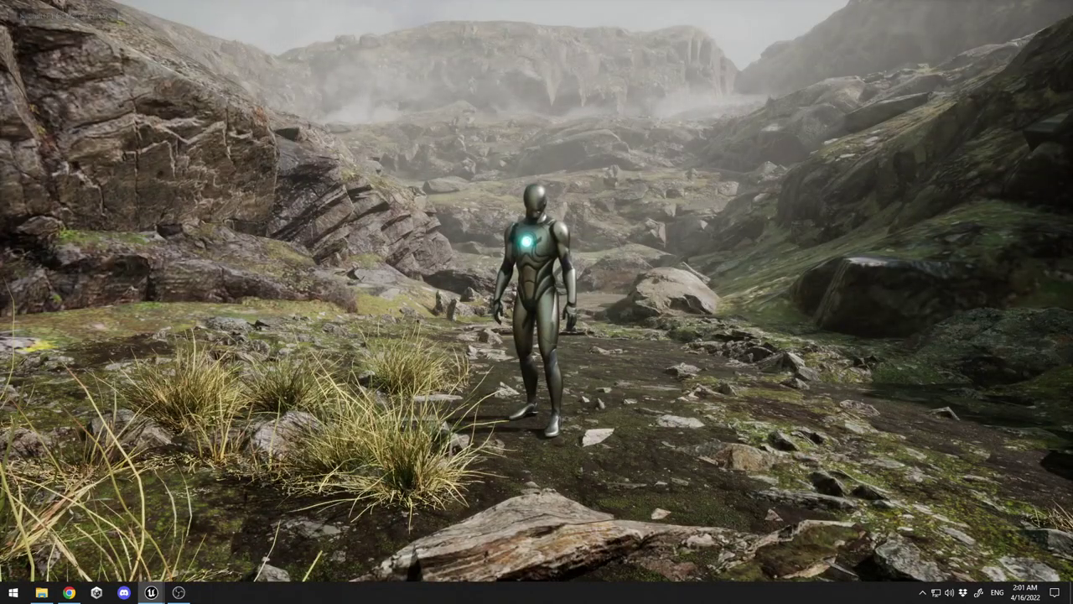